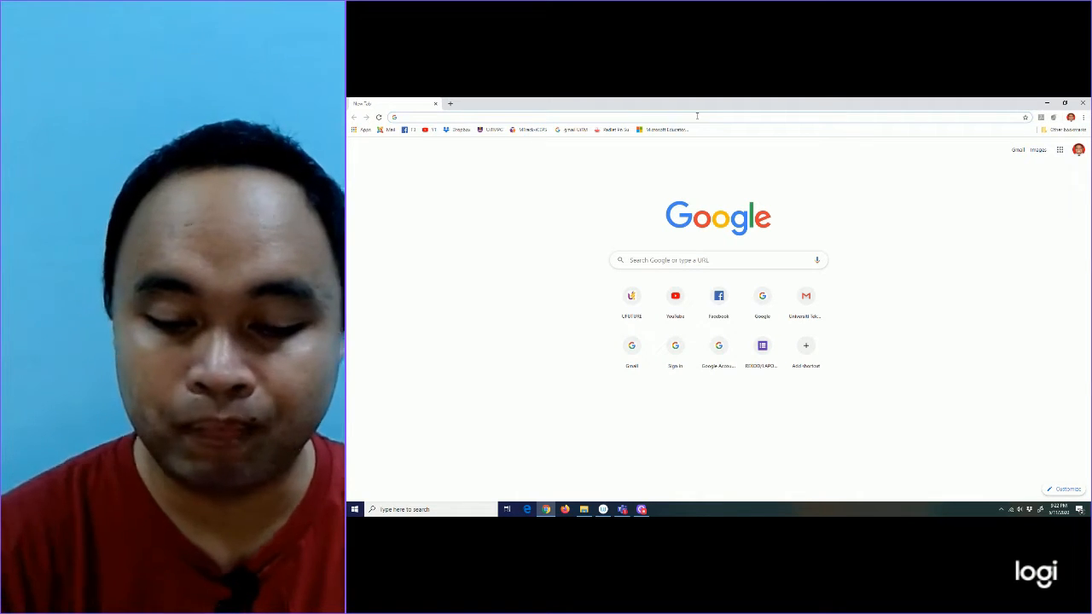
Step: Go to ufuture.uitm.edu.my in Chrome to load the UFUTURE home page
left_click(697, 115)
type("ufu")
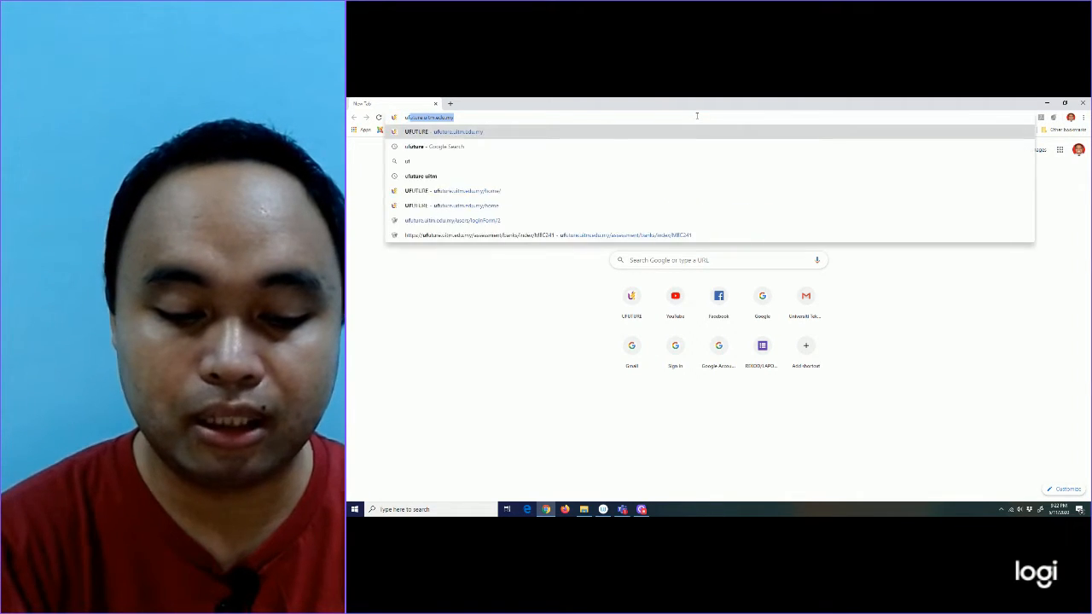
type("ture")
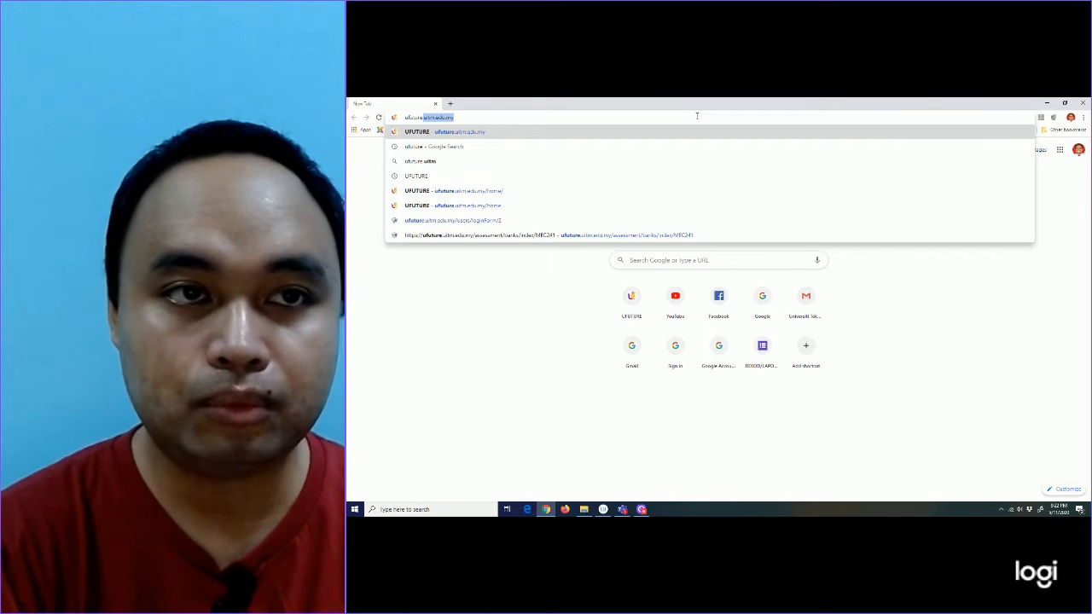
type(".ui")
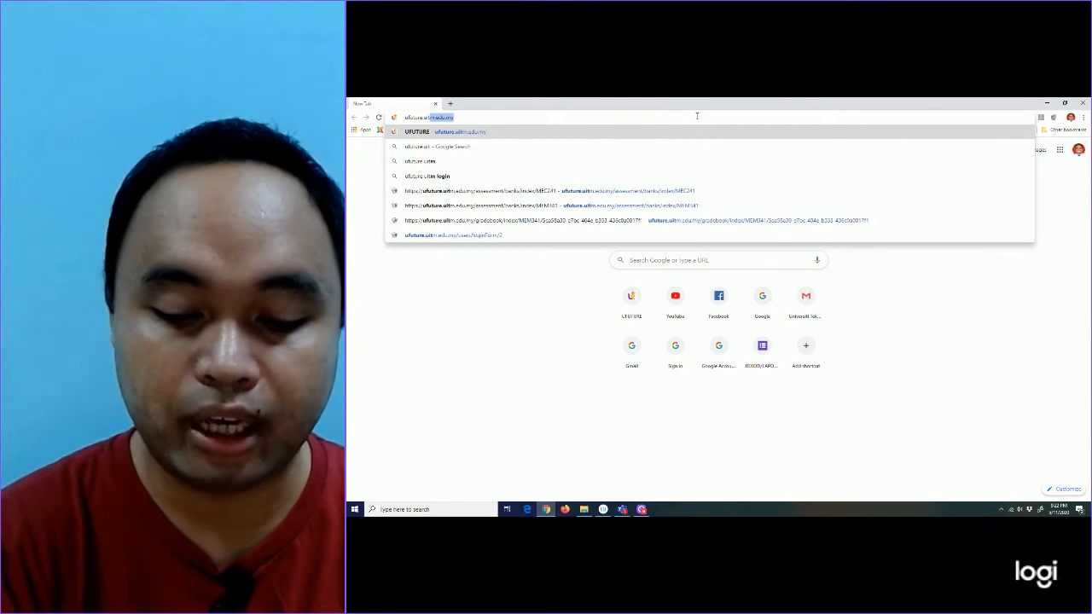
type("tm.edu.")
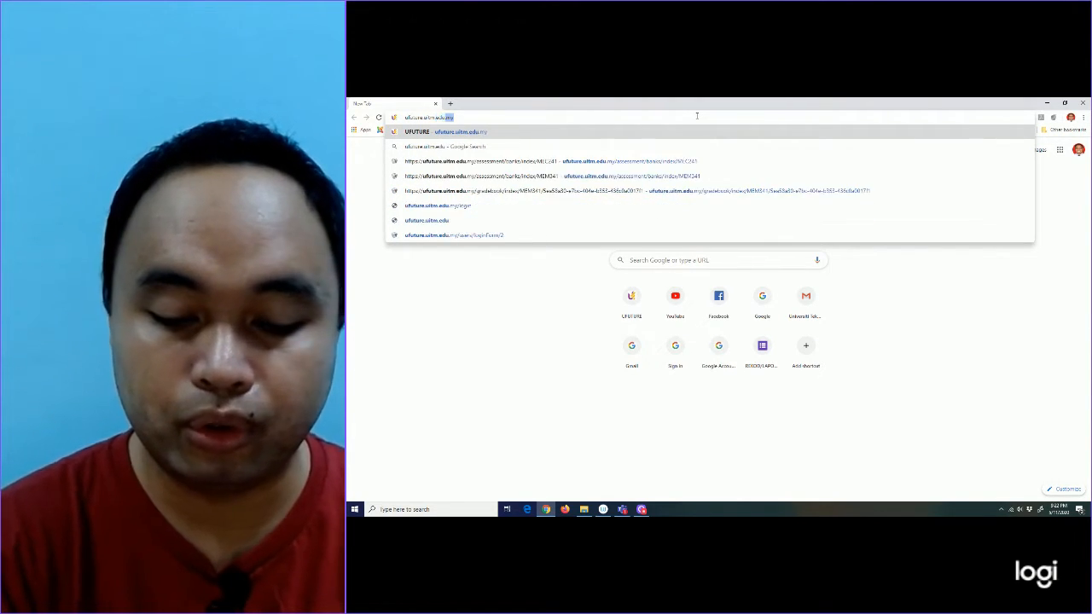
type(",")
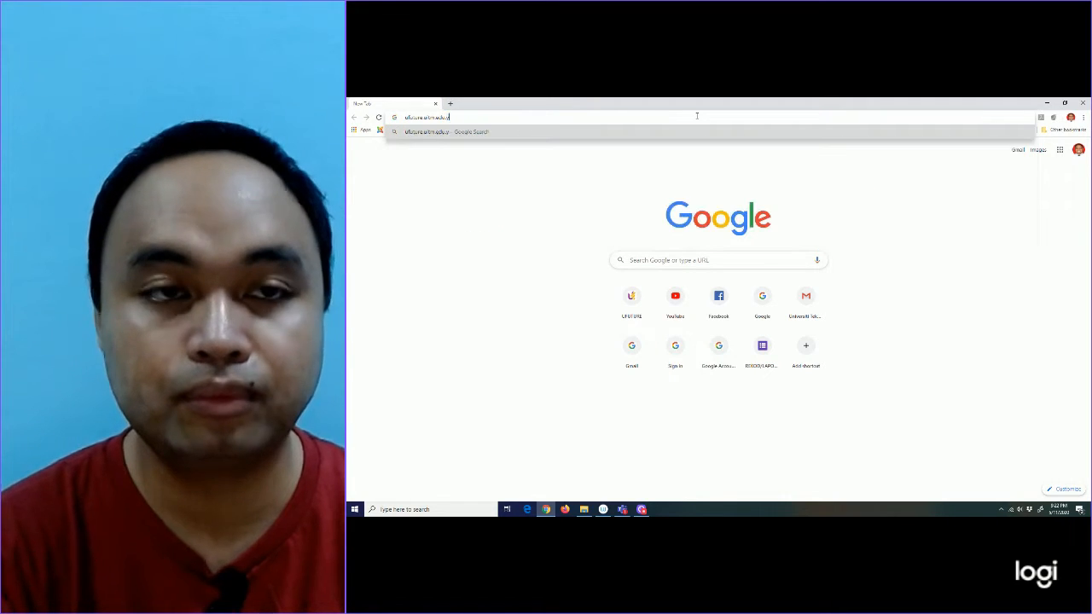
key("BackSpace")
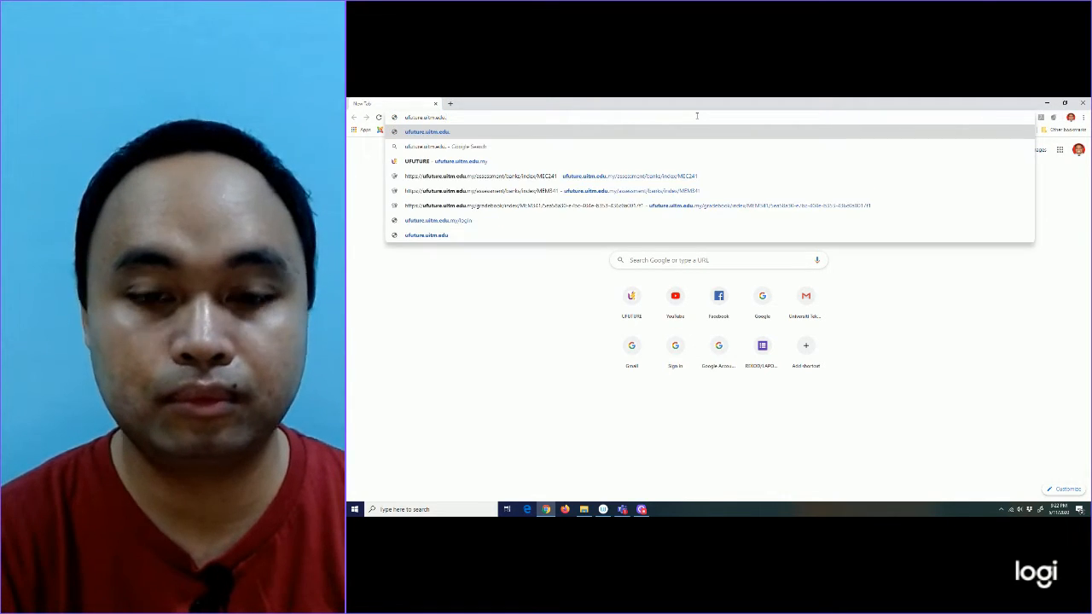
type("my")
key("Return")
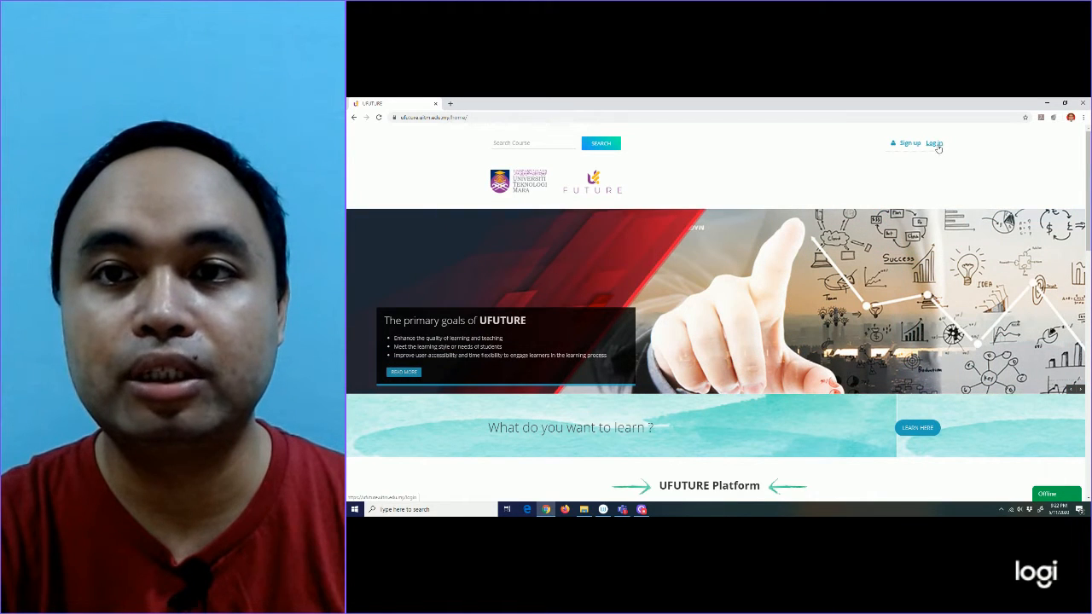
Step: Log in as a lecturer using the browser's saved username and password
left_click(935, 144)
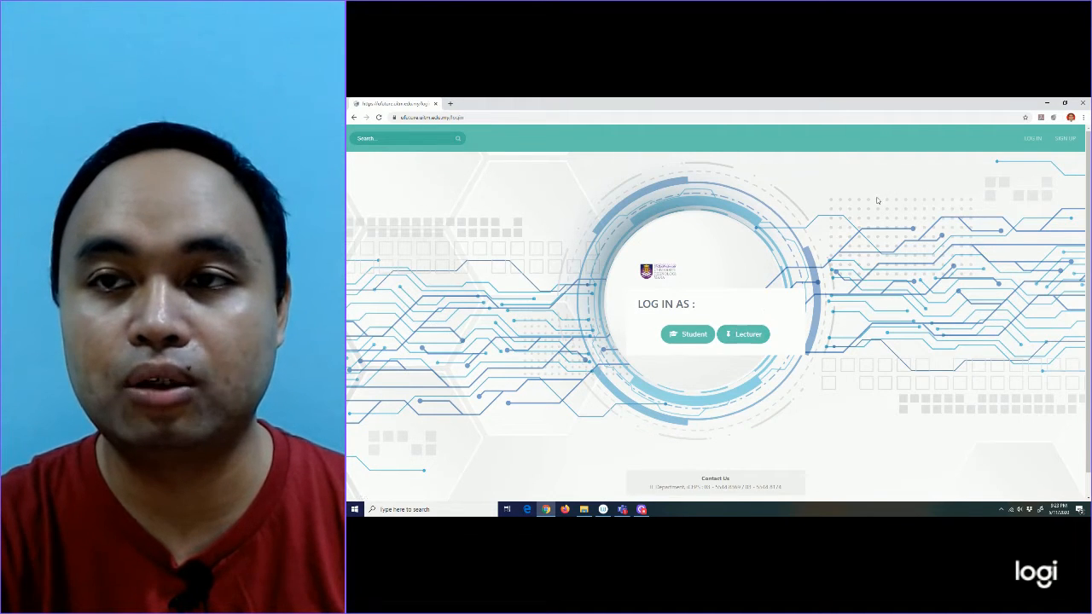
left_click(748, 334)
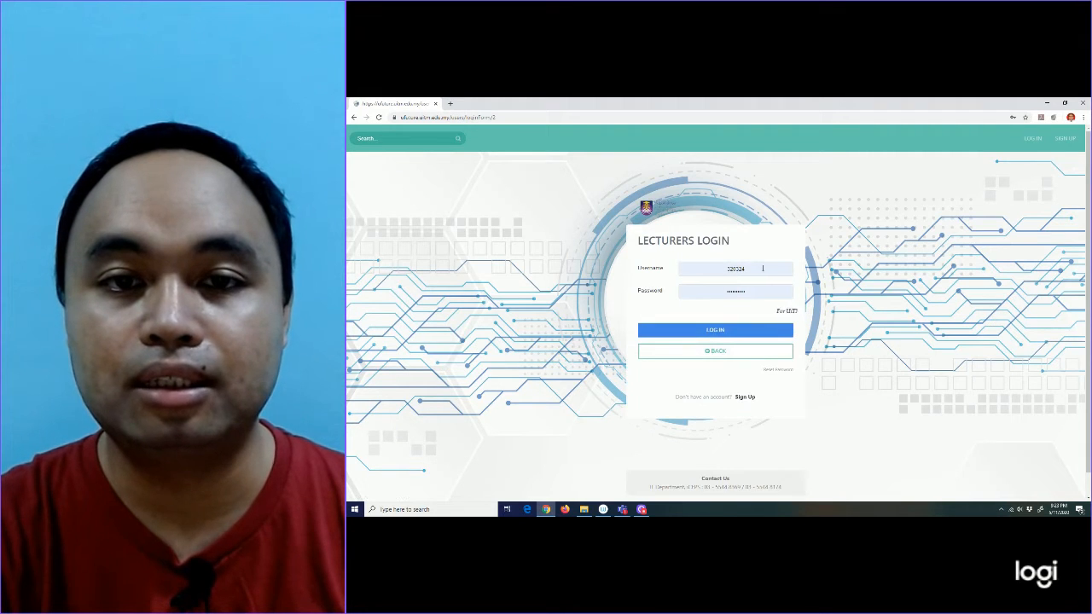
double_click(721, 268)
key("Up")
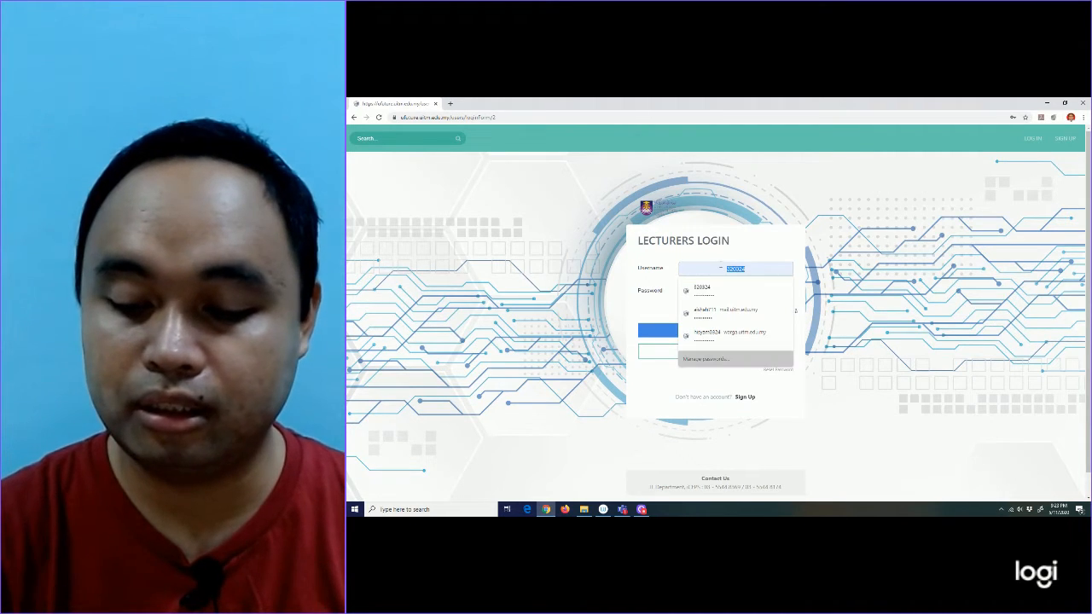
key("Down")
key("Up")
key("Down")
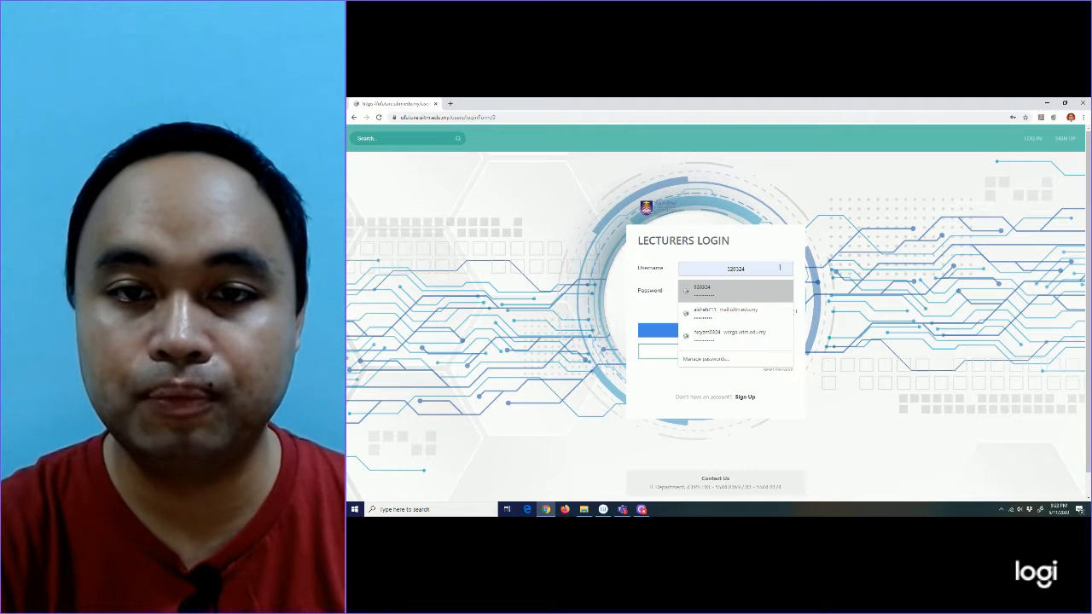
left_click(750, 291)
left_click(751, 291)
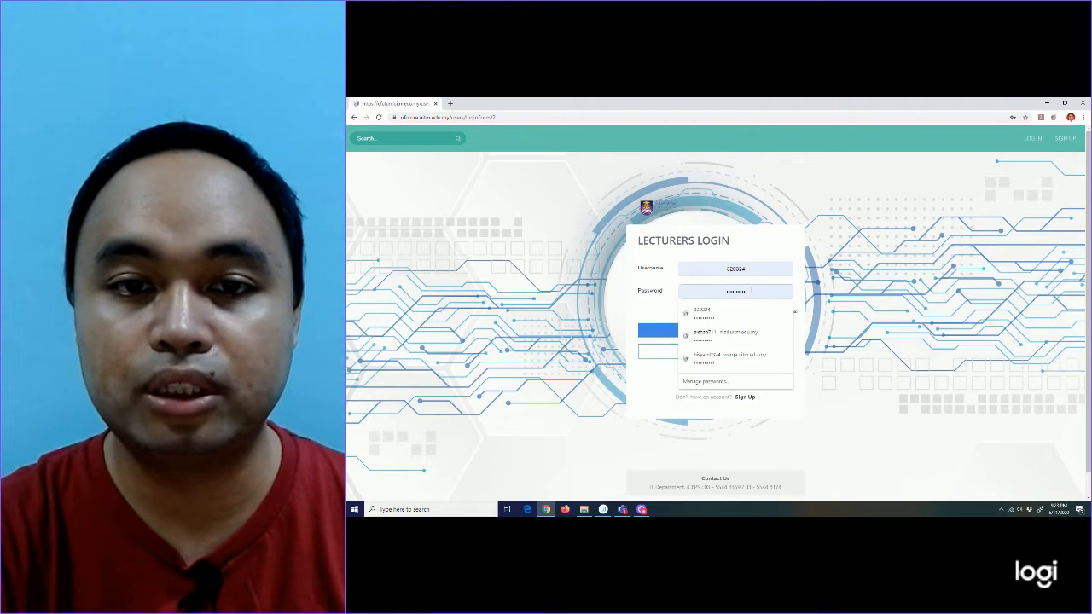
left_click(745, 313)
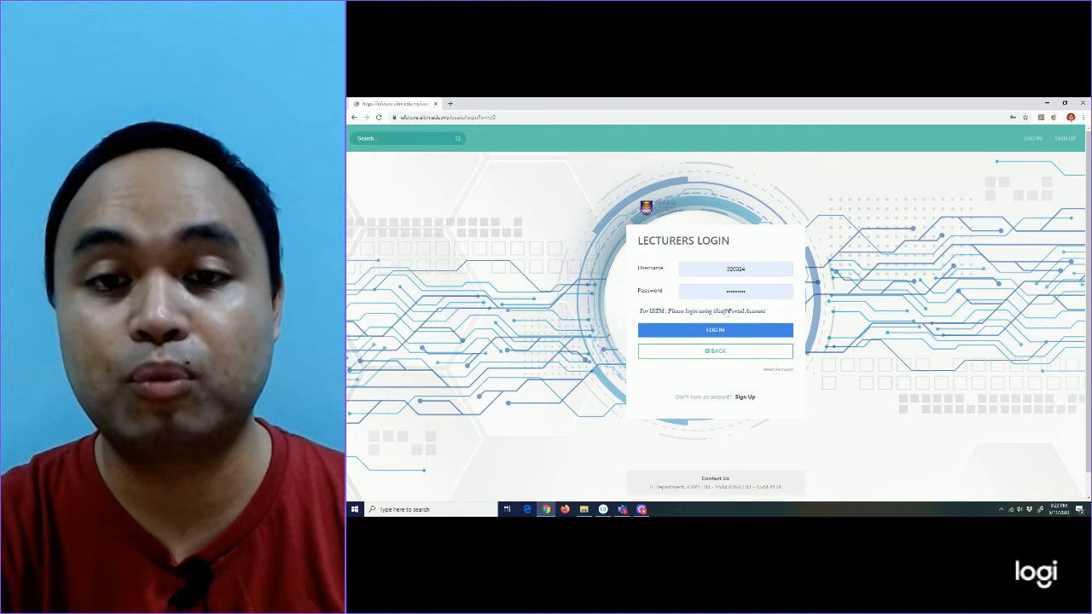
left_click(731, 325)
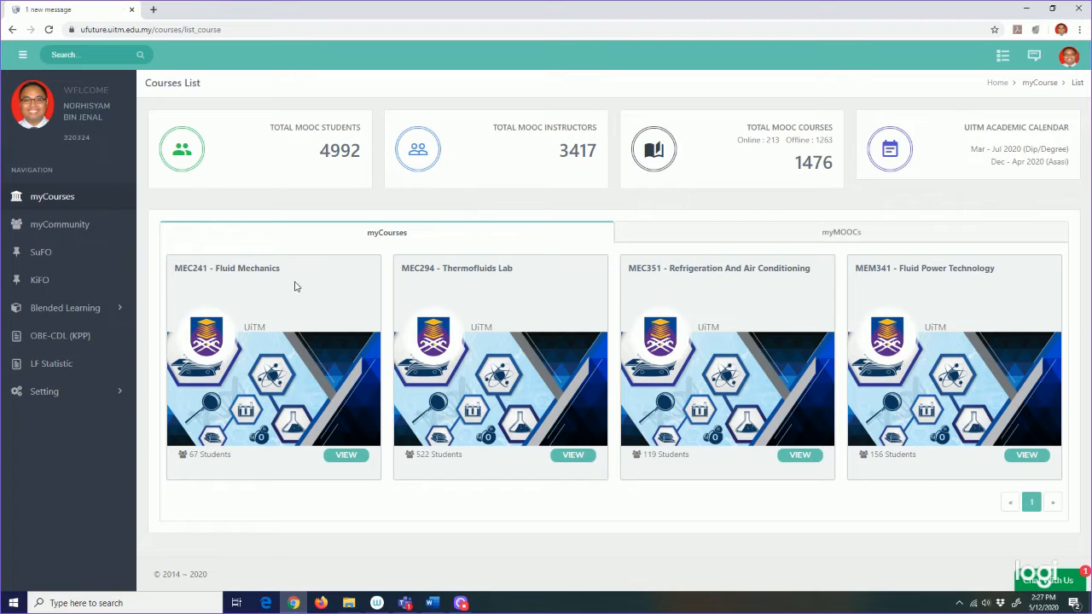
Step: Open MEC241 Fluid Mechanics and go to Cont. Assessment > Assessment
left_click(348, 461)
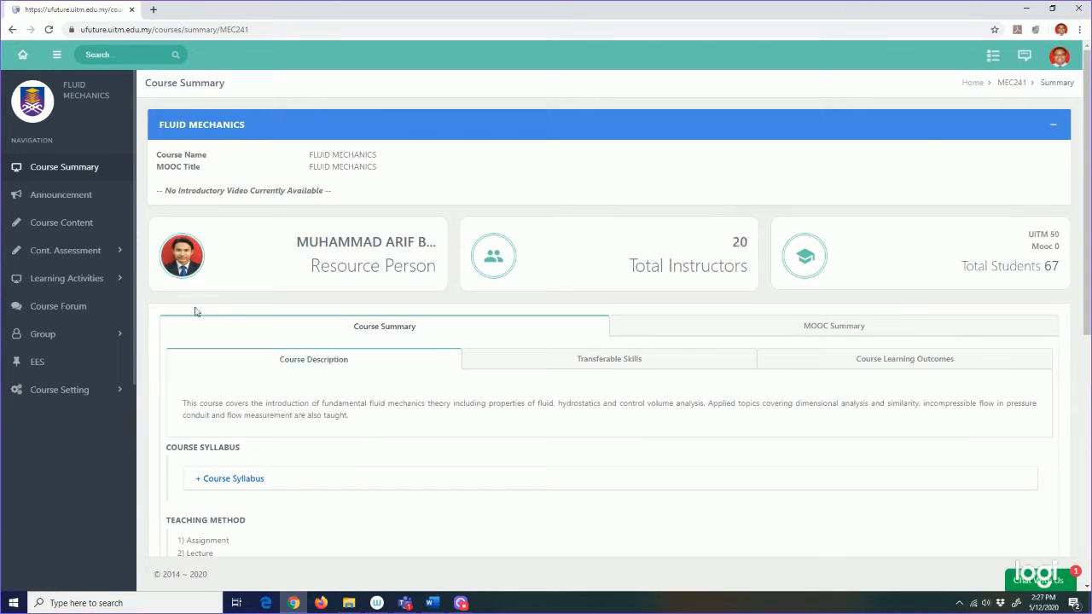
left_click(105, 250)
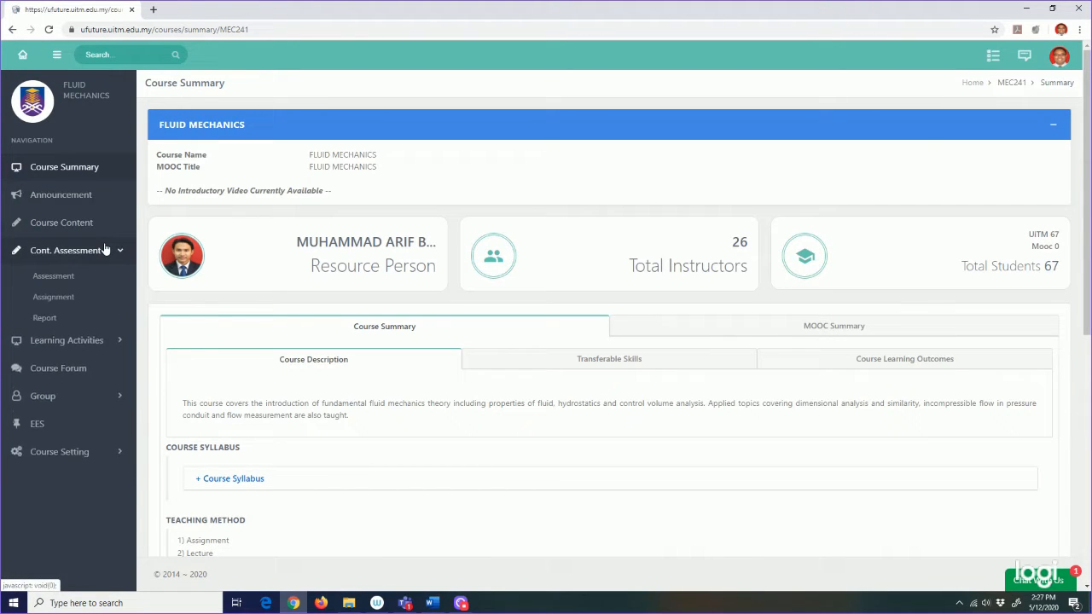
left_click(52, 277)
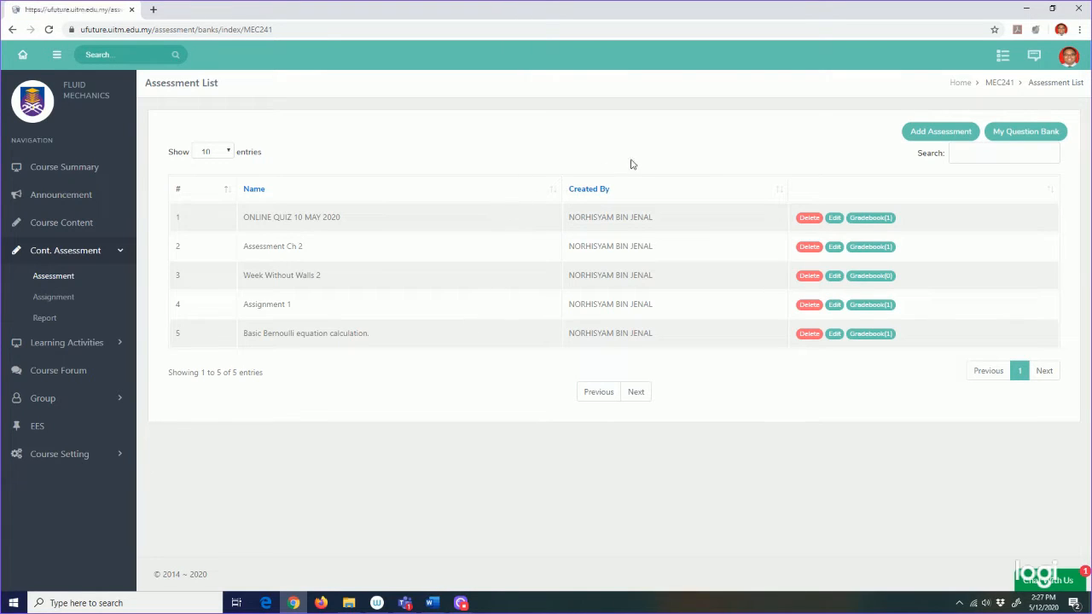
Step: Create and save assessment 'Trial 1' described as 'This is a trial version'
left_click(912, 132)
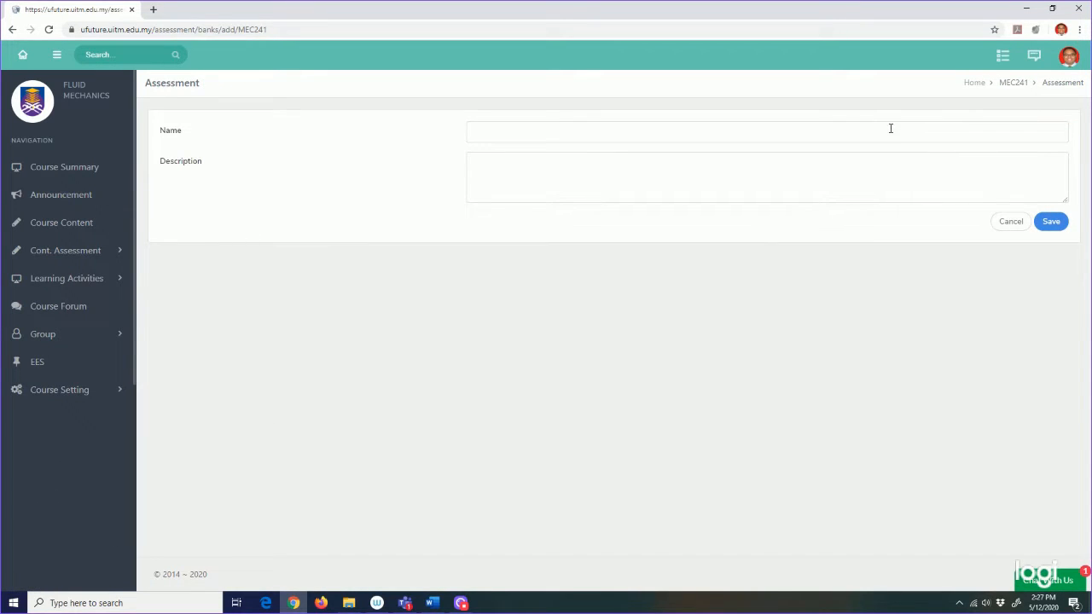
left_click(890, 128)
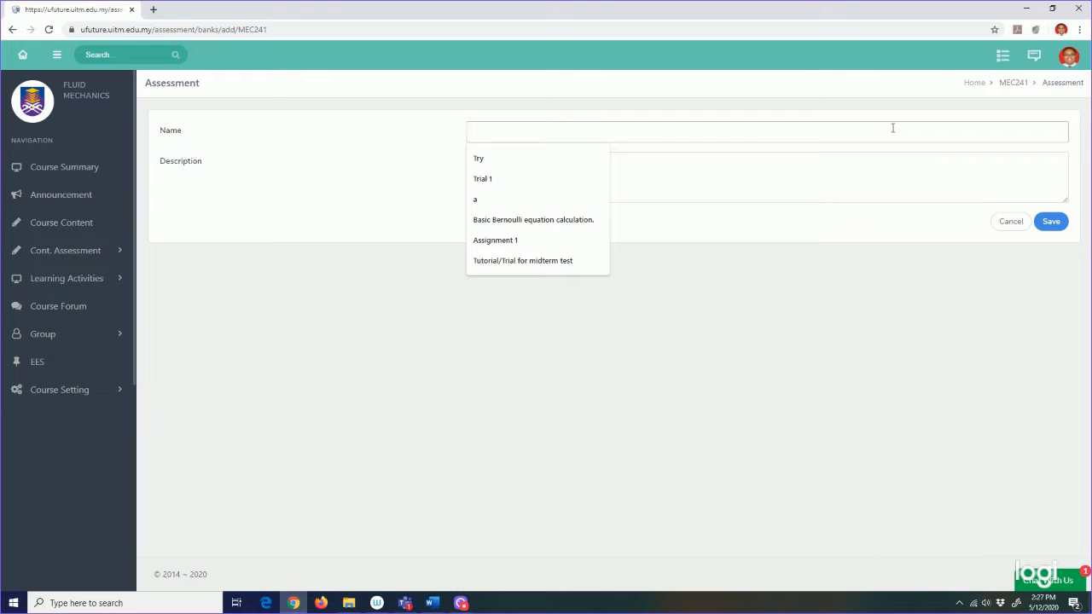
type("Trial ")
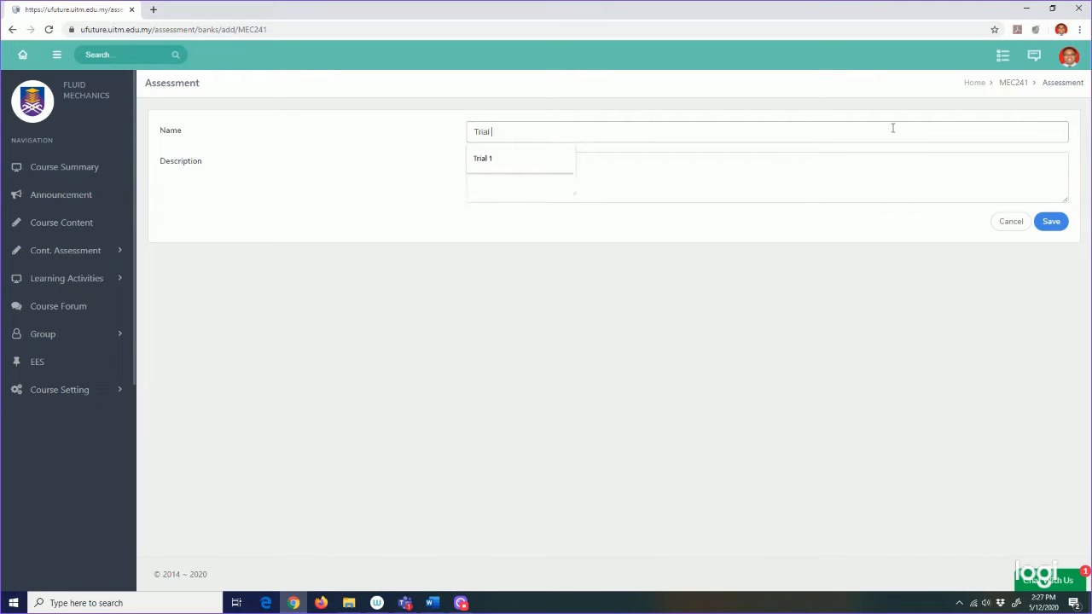
type("1")
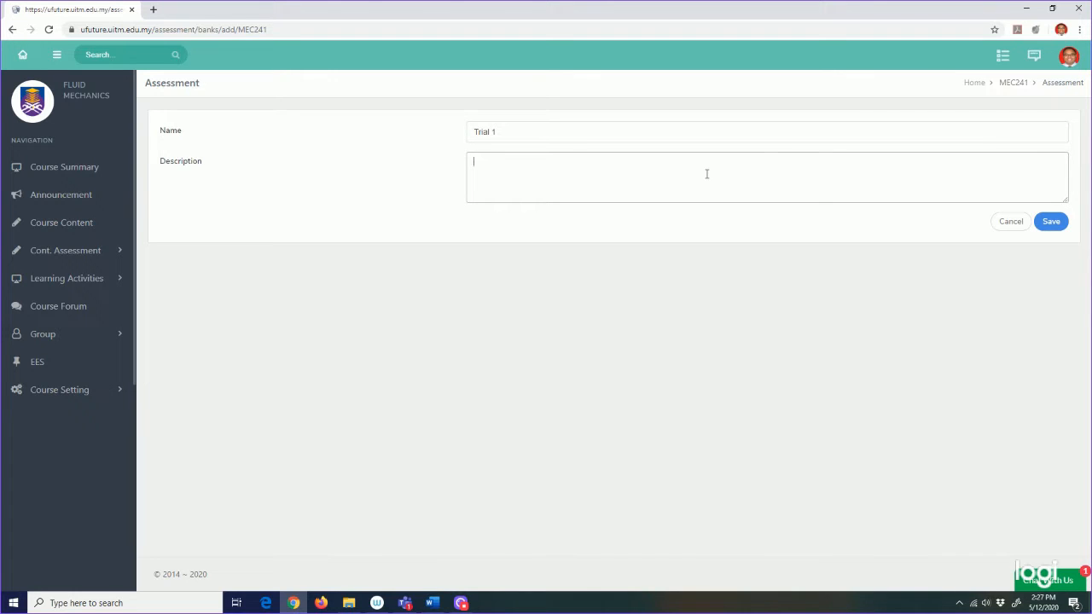
type("This is a trial version")
left_click(1051, 222)
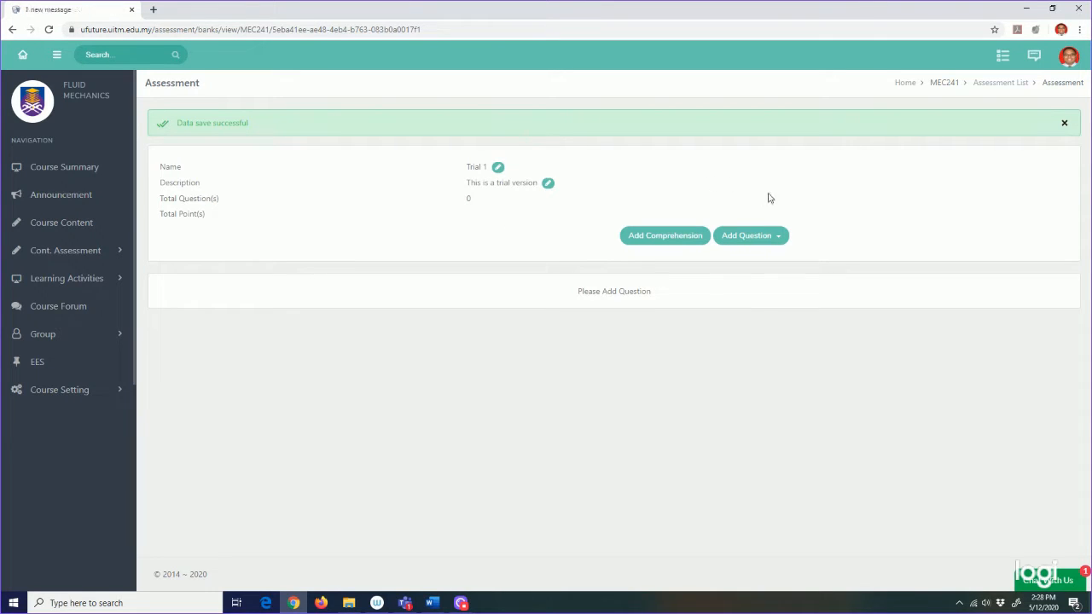
Step: Choose Add Question > New Question for the Trial 1 assessment
left_click(778, 239)
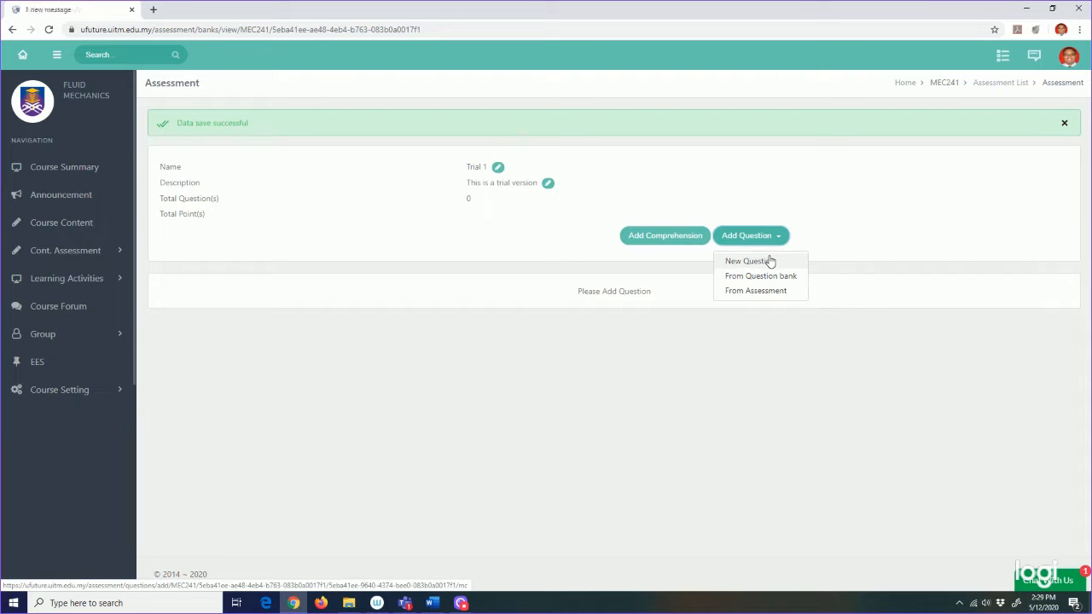
left_click(770, 261)
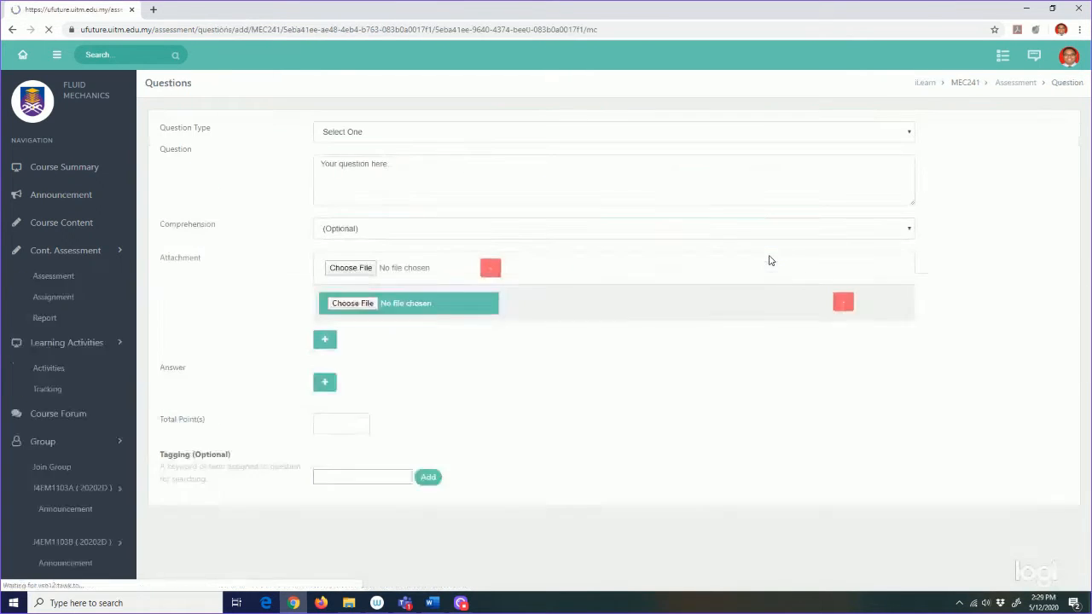
left_click(883, 131)
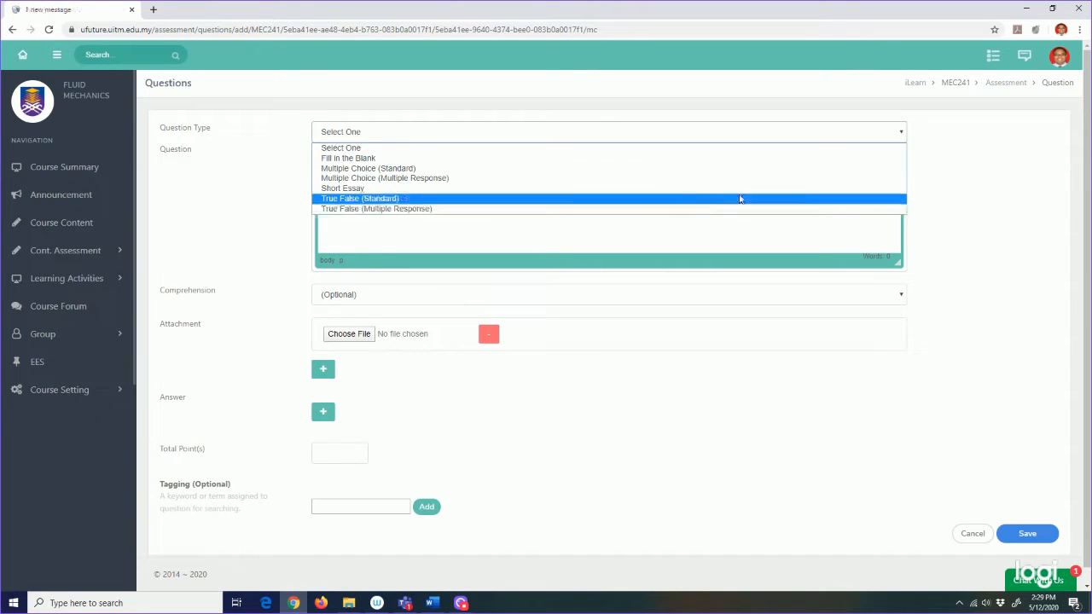
left_click(963, 160)
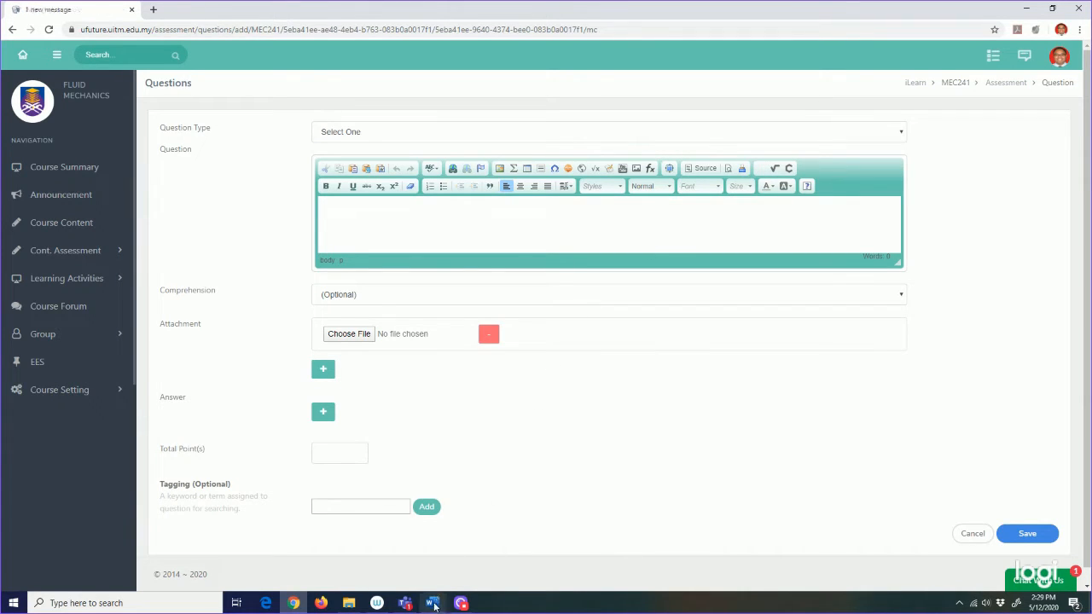
mouse_move(434, 605)
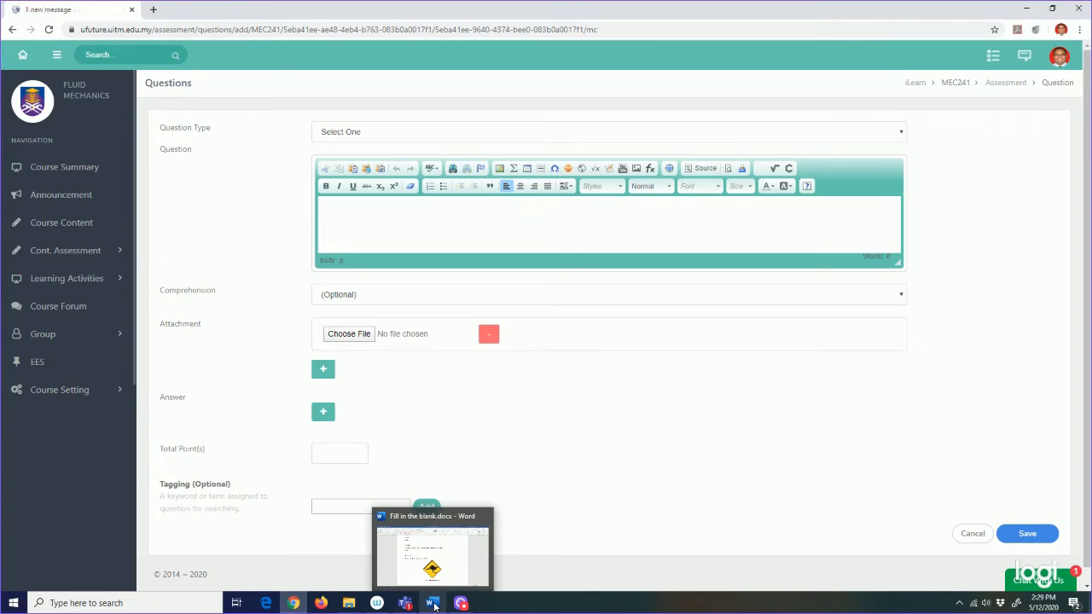
left_click(433, 603)
scroll(540, 398, "up", 3)
scroll(540, 398, "up", 3)
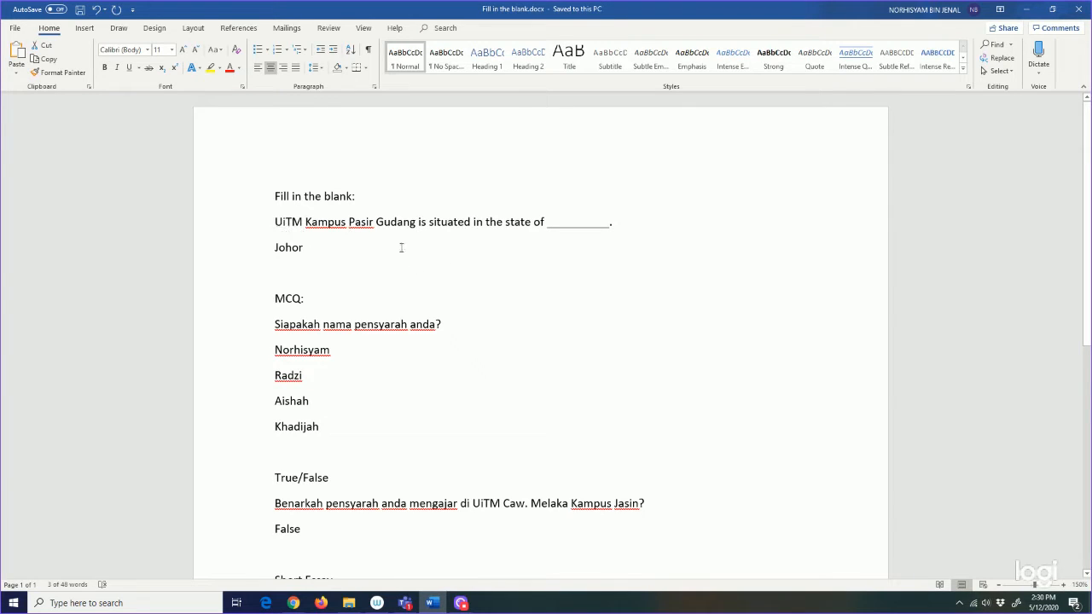
left_click(293, 603)
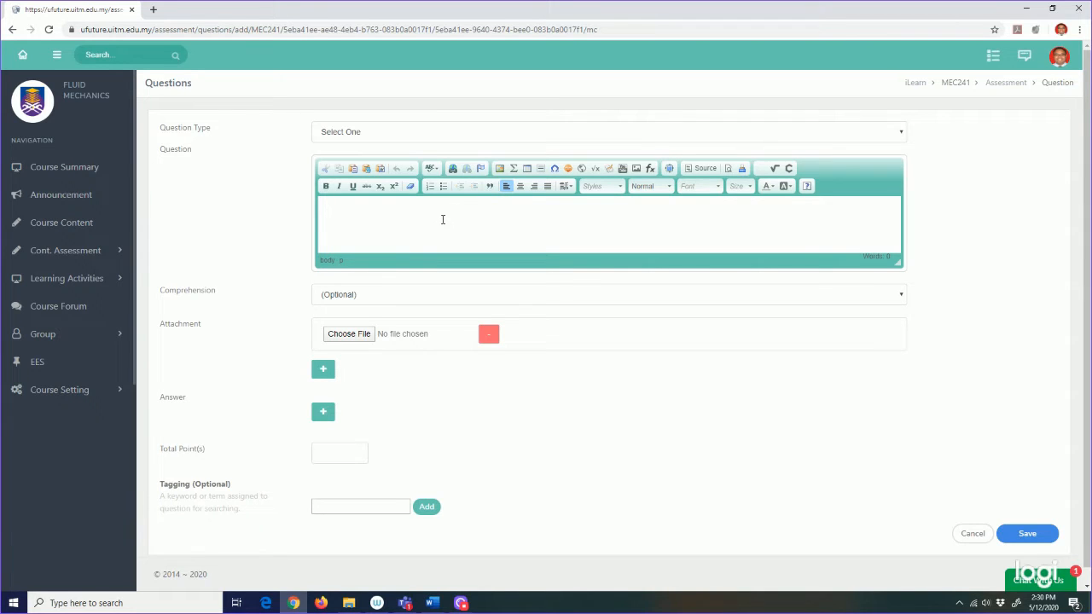
Step: Type 'jajaja' test lines in the question editor, then delete them all
type("ajajaja jajaja")
key("Return")
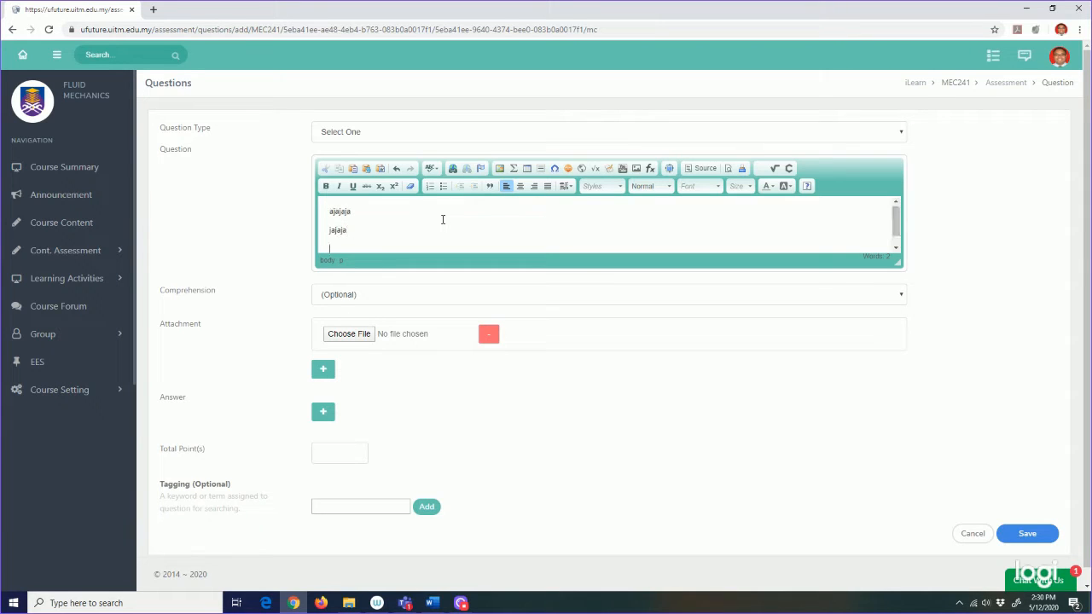
type("jajajaj")
key("Return")
type("jajaja")
key("Return")
key("BackSpace")
key("BackSpace")
key("BackSpace")
key("BackSpace")
key("BackSpace")
key("BackSpace")
key("BackSpace")
key("BackSpace")
key("BackSpace")
key("BackSpace")
key("BackSpace")
key("BackSpace")
key("BackSpace")
key("BackSpace")
key("BackSpace")
key("BackSpace")
key("BackSpace")
key("BackSpace")
key("BackSpace")
key("BackSpace")
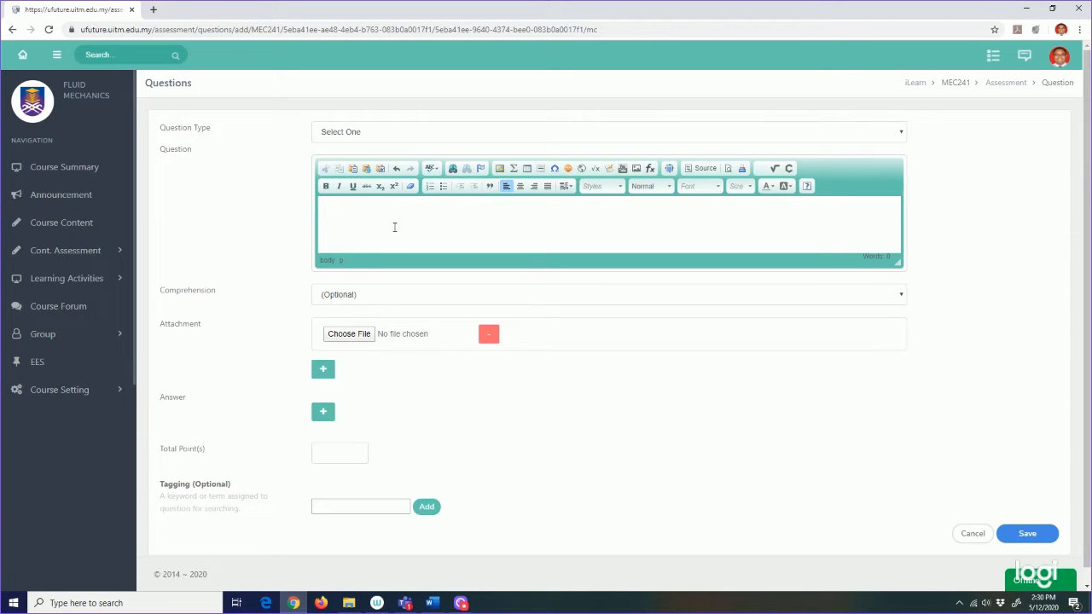
Step: Make it a Fill in the Blank question and paste the Pasir Gudang sentence from Word
left_click(490, 138)
left_click(477, 159)
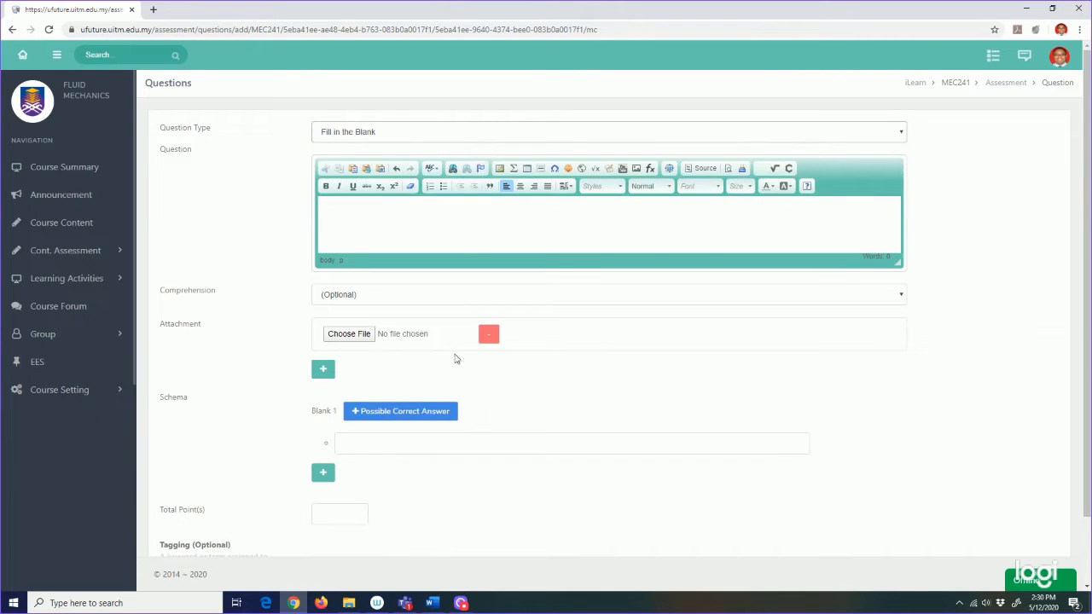
left_click(433, 599)
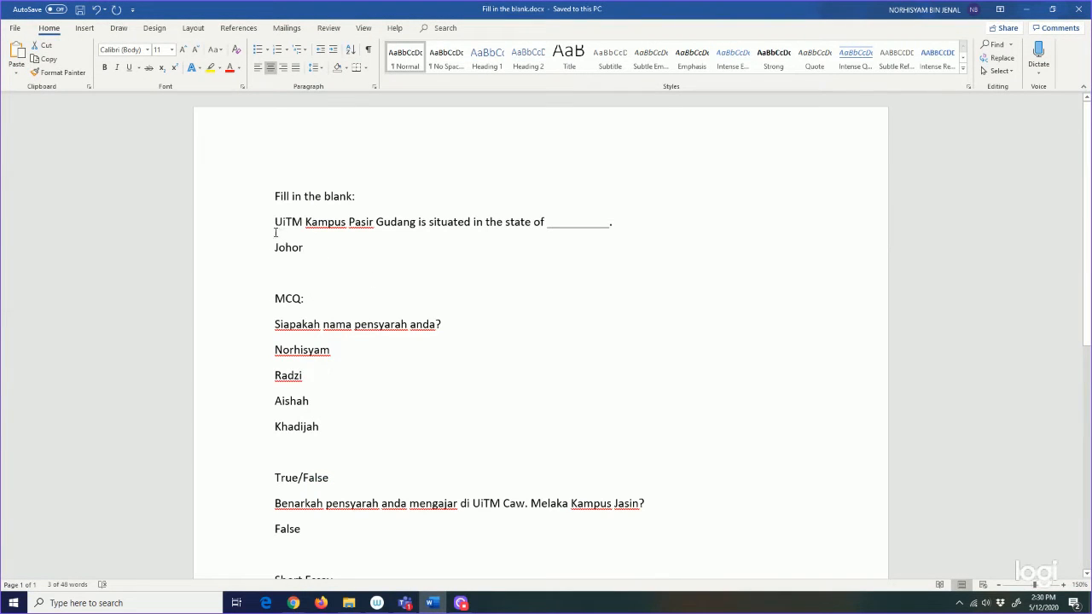
left_click_drag(274, 223, 610, 239)
key("ctrl+c")
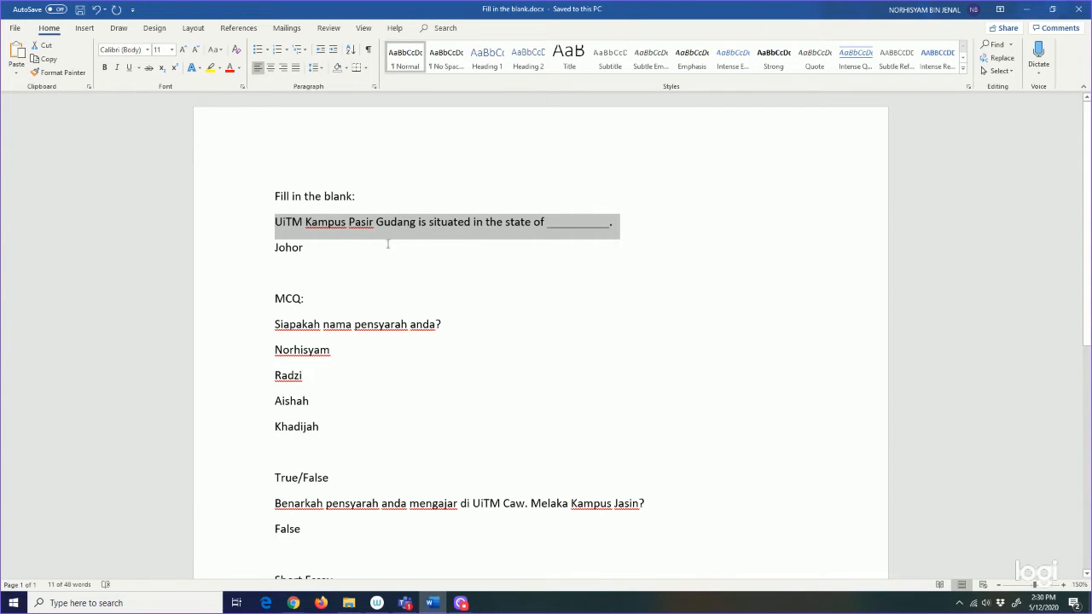
left_click(432, 603)
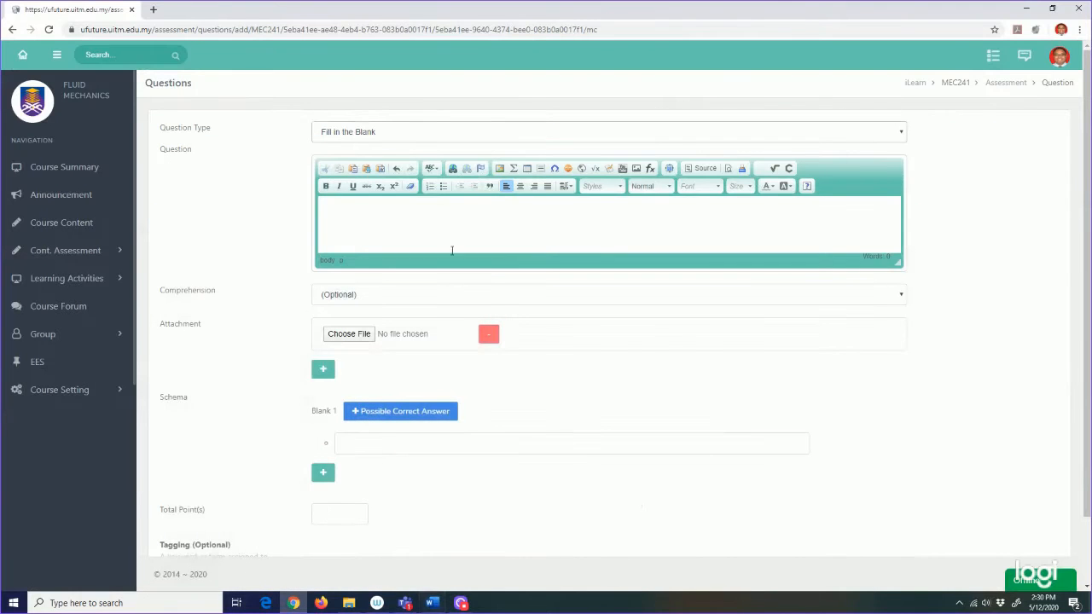
left_click(426, 207)
key("ctrl+v")
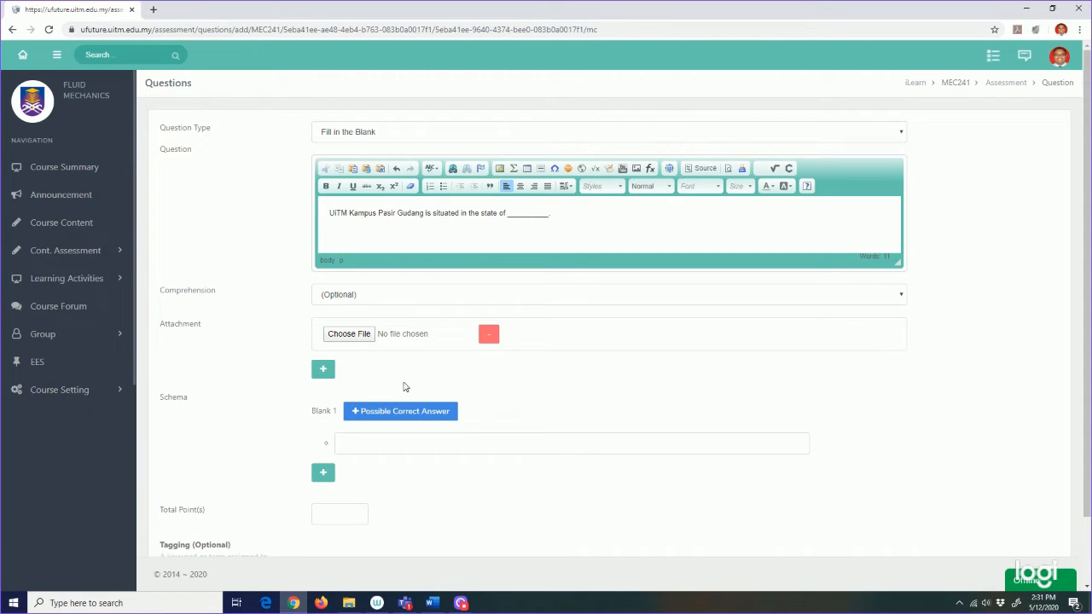
Step: Enter Johor and Johore as accepted Blank 1 answers
left_click(389, 449)
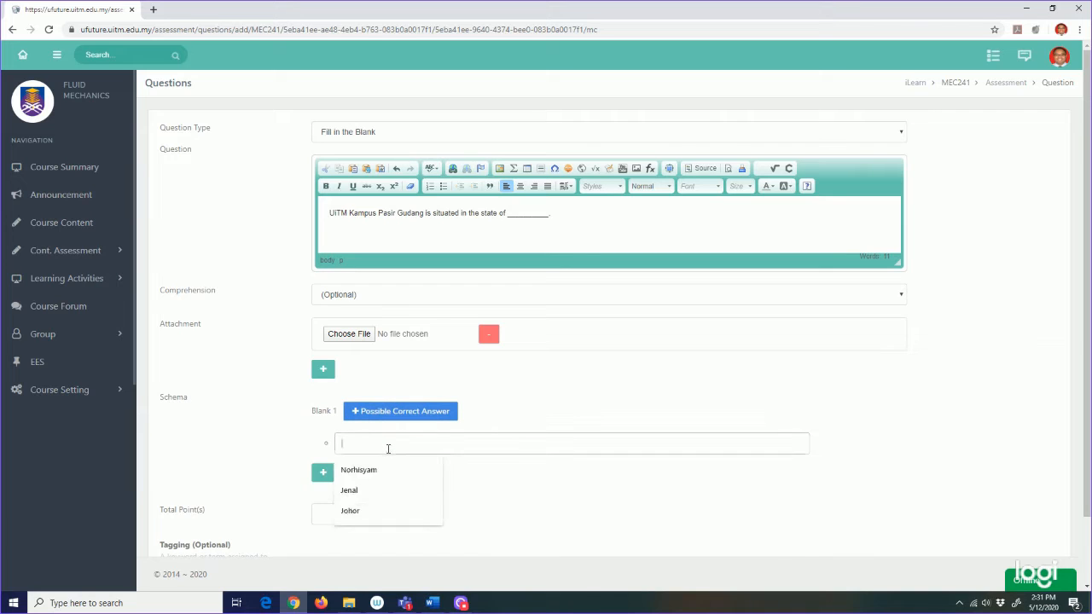
type("Johor")
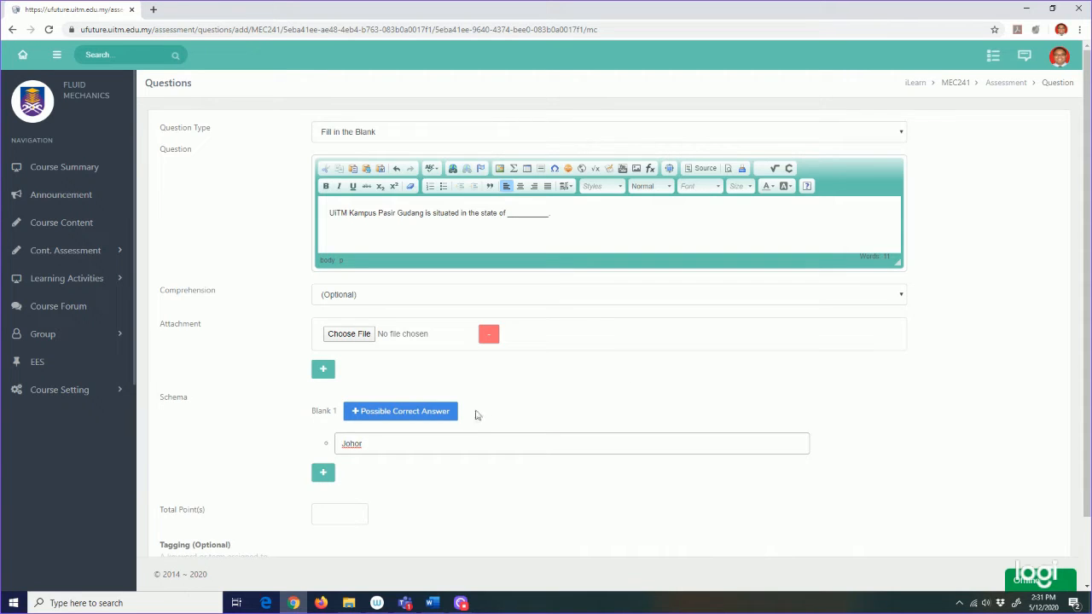
left_click(398, 412)
left_click(378, 467)
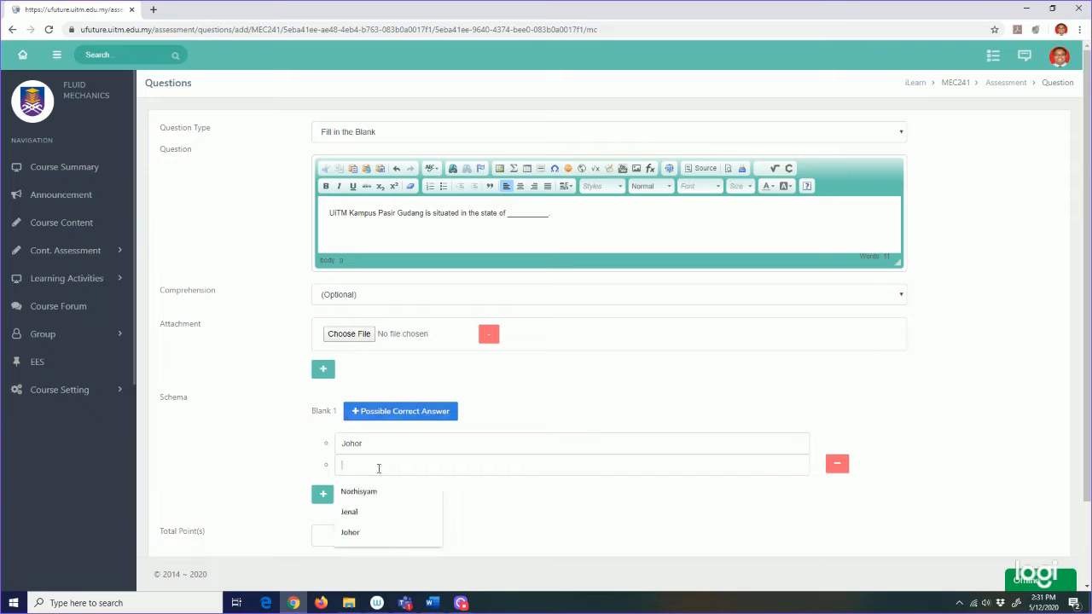
type("Johore")
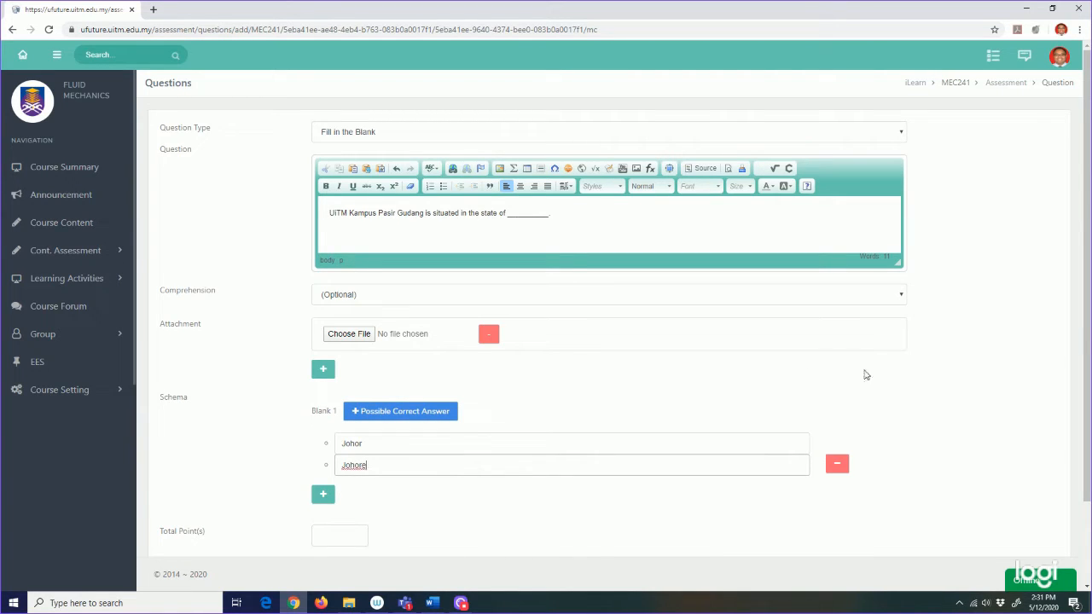
left_click(873, 398)
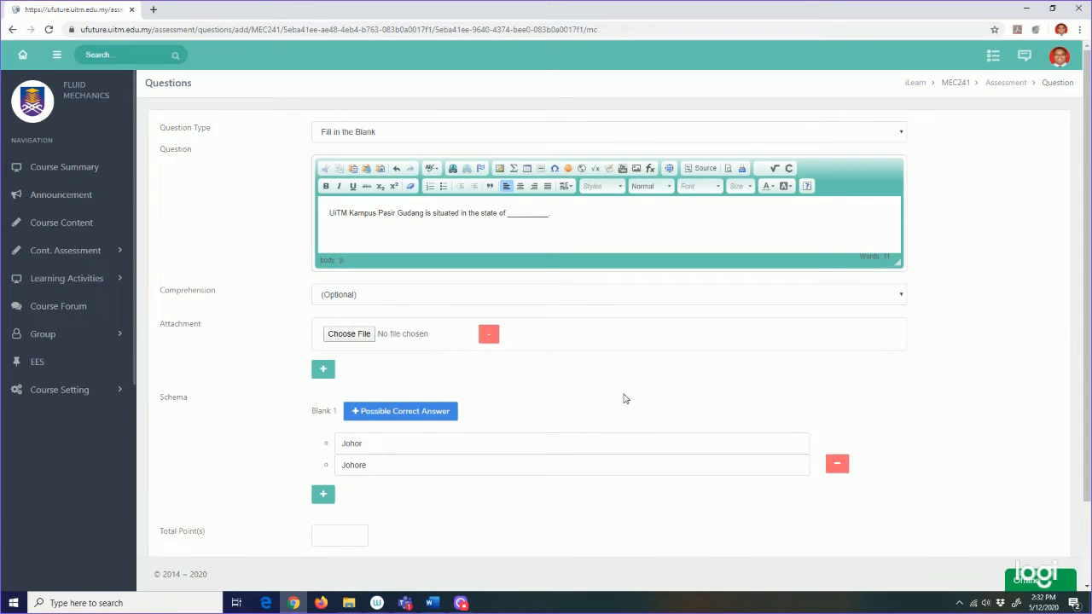
Step: Give the fill-in-the-blank question 1 total point and save it
scroll(610, 390, "down", 1)
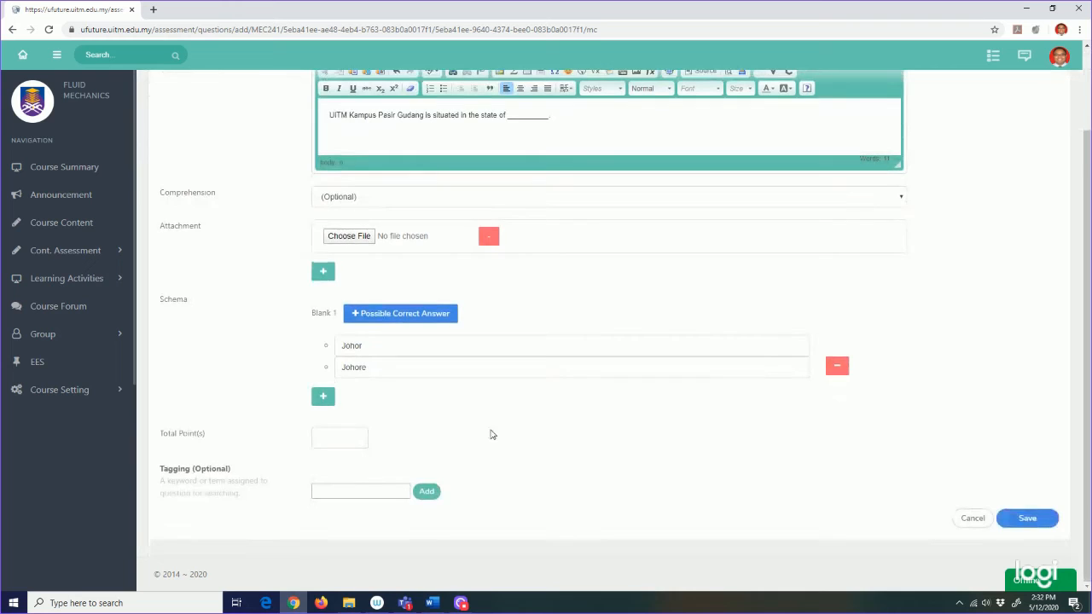
left_click(357, 437)
left_click(313, 490)
scroll(658, 426, "up", 2)
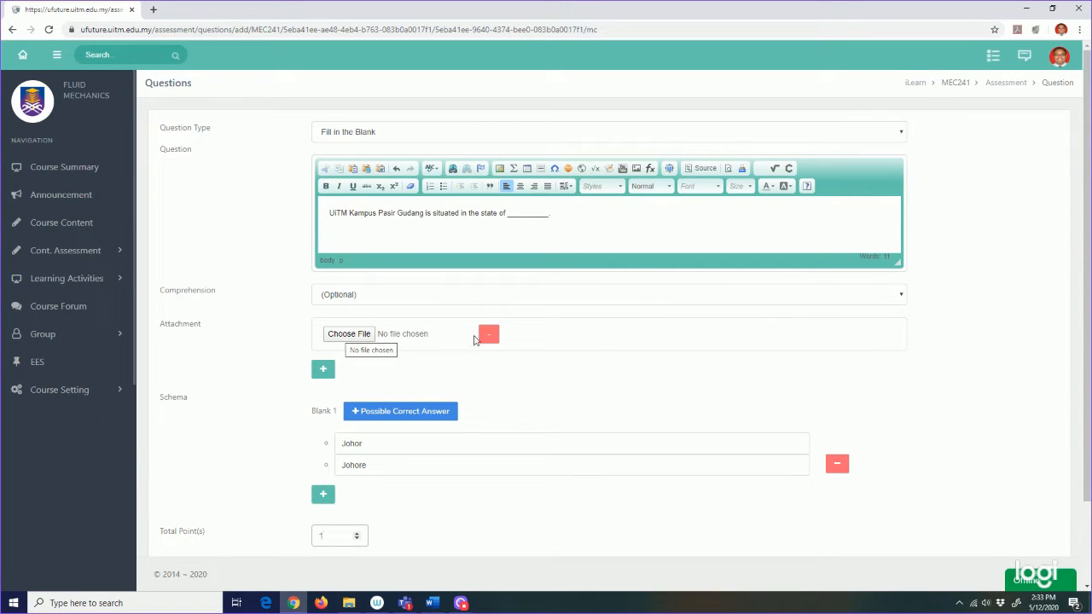
scroll(577, 336, "down", 2)
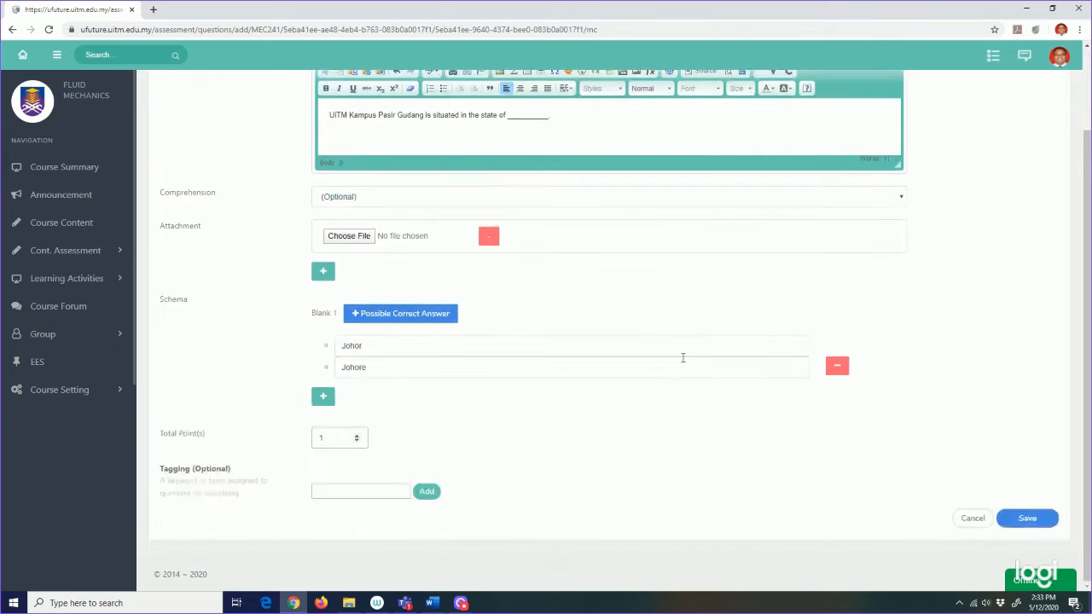
left_click(1031, 513)
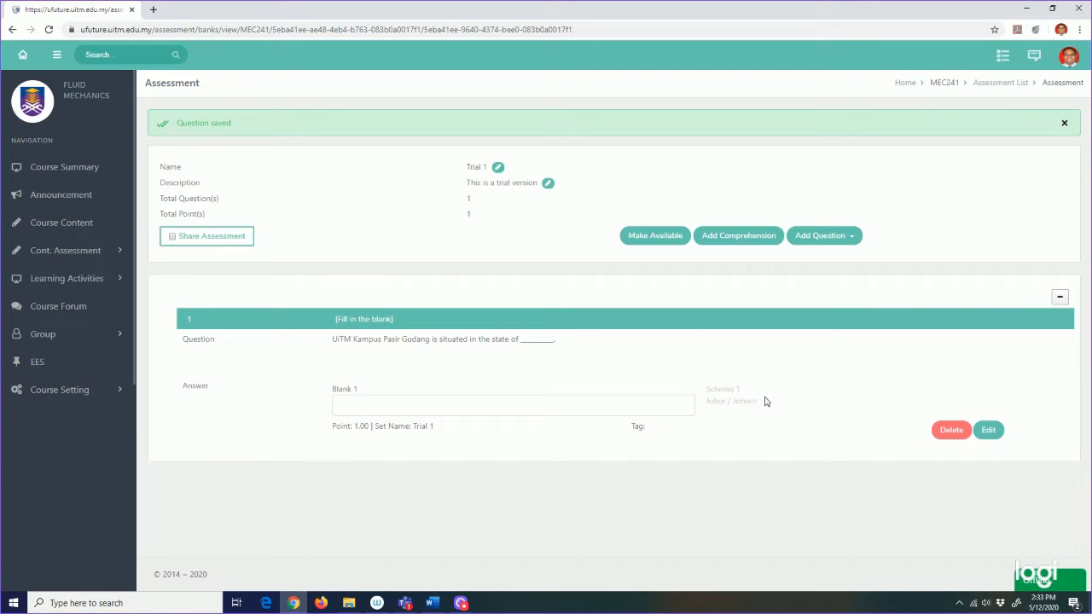
Step: Add a new question of type Multiple Choice (Standard)
left_click(829, 242)
left_click(822, 260)
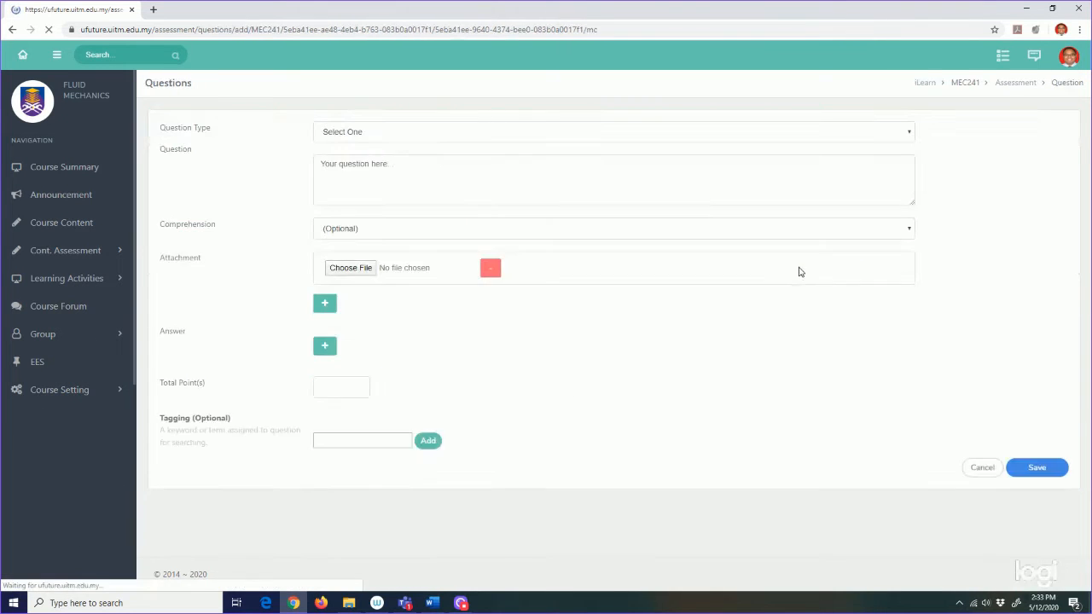
left_click(598, 135)
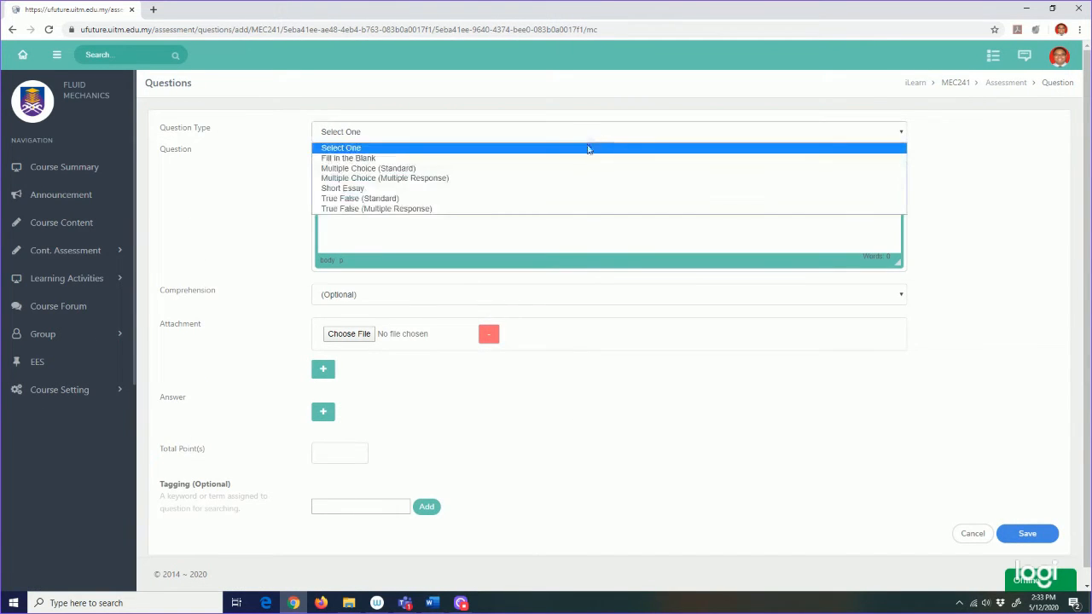
left_click(568, 169)
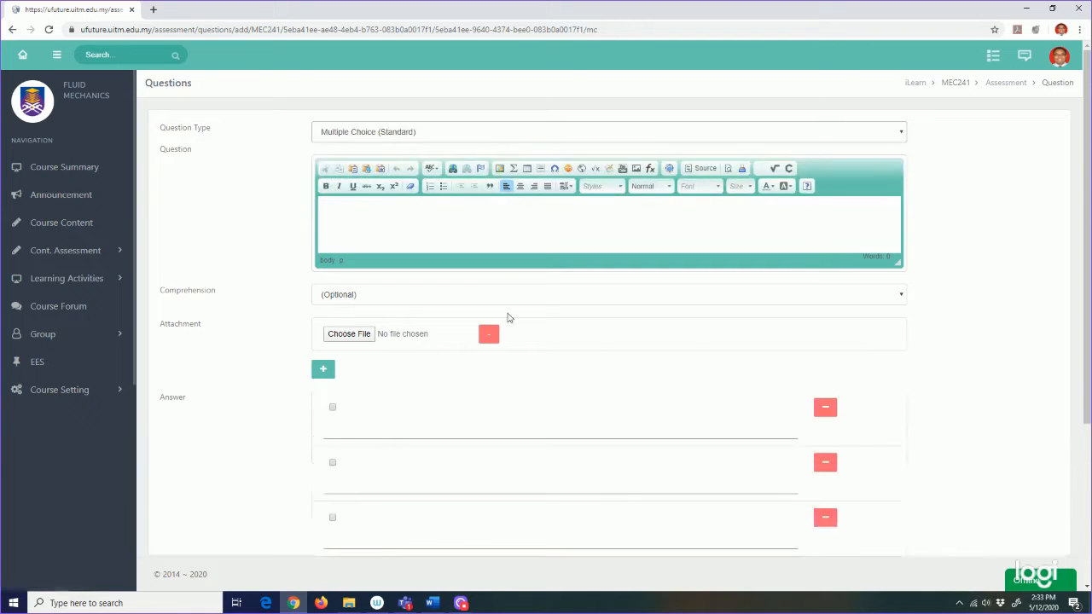
Step: Paste 'Siapakah nama pensyarah anda?' from Word as the question text
left_click(431, 603)
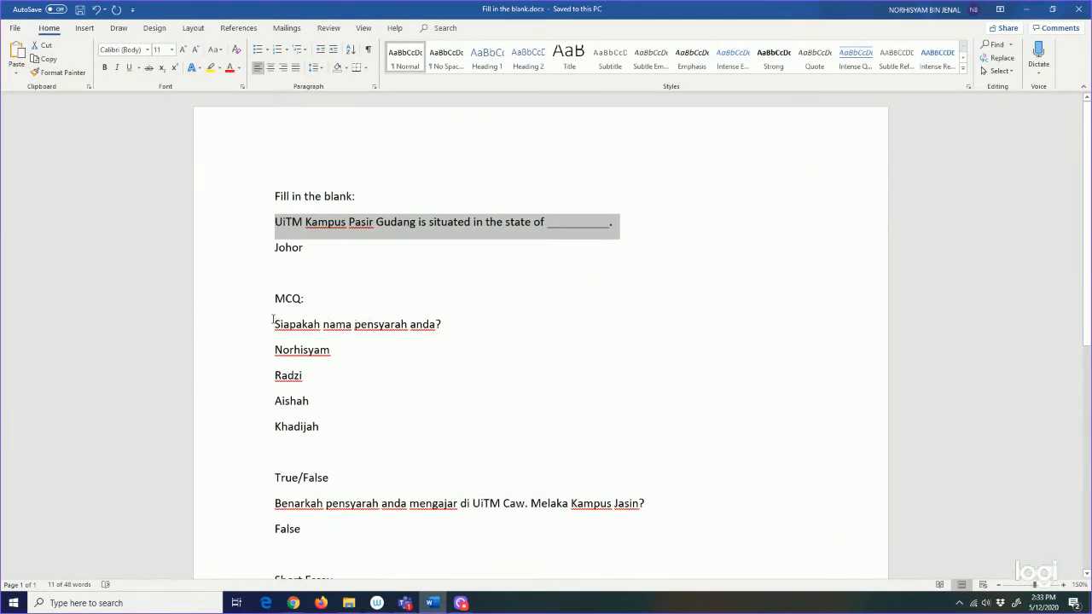
left_click_drag(275, 325, 448, 331)
key("ctrl+c")
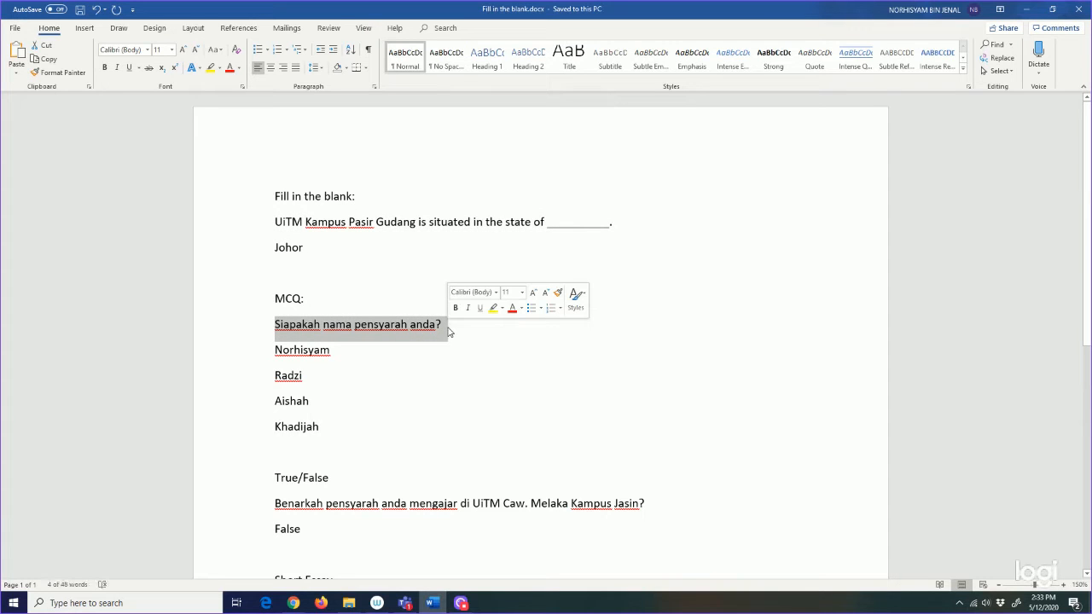
left_click(434, 603)
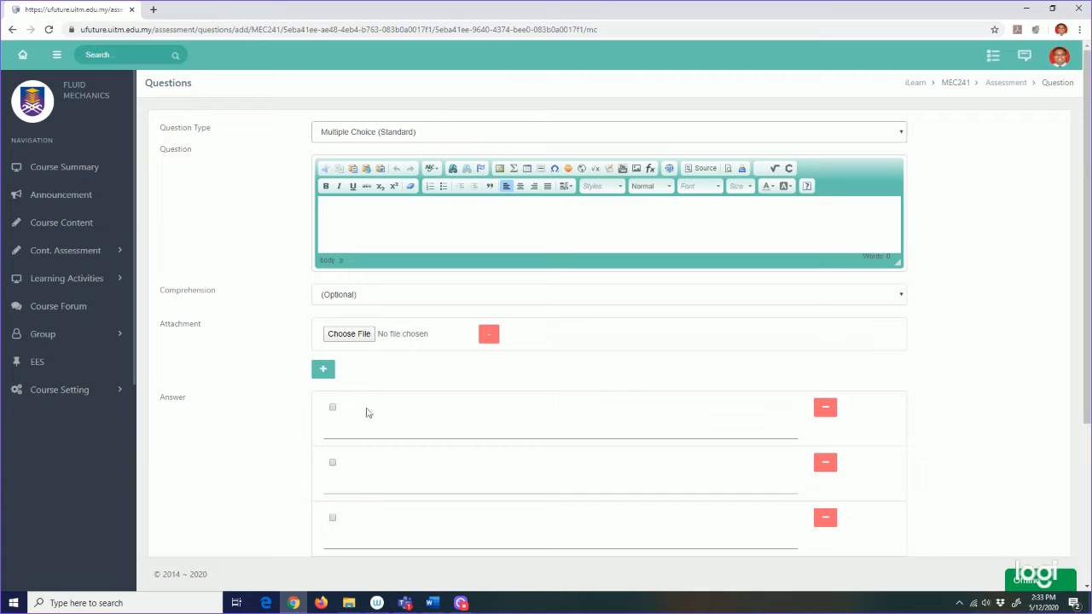
left_click(396, 213)
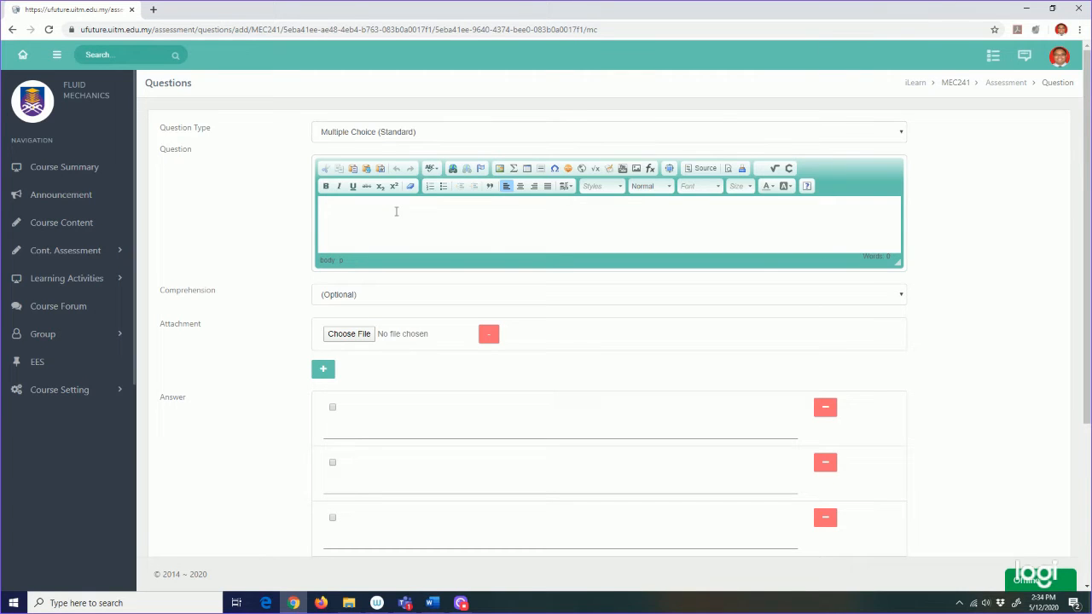
key("ctrl+v")
scroll(411, 284, "down", 1)
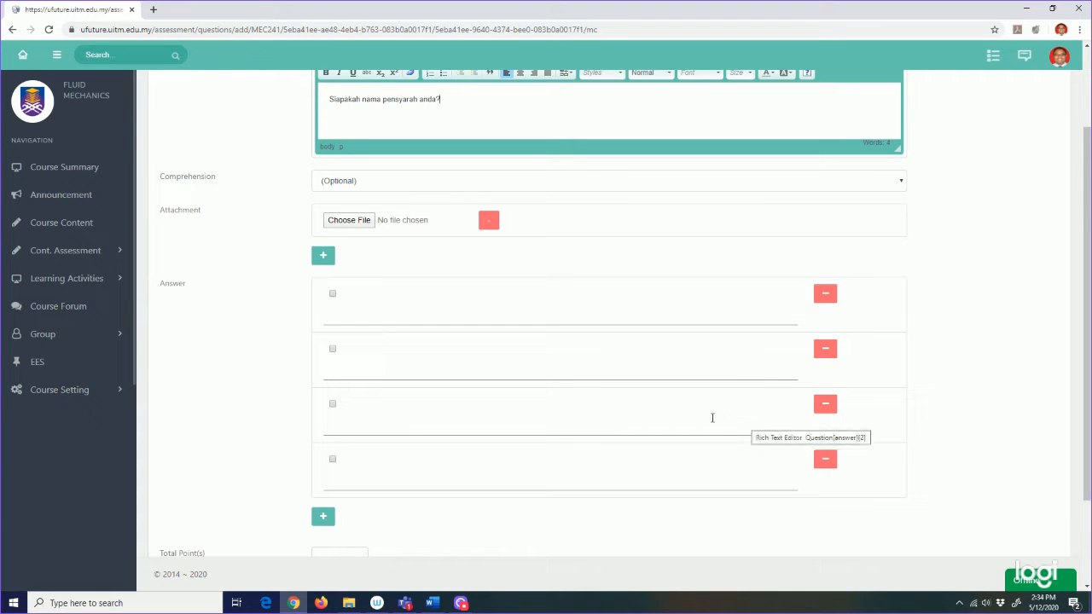
Step: Remove the third and fourth answer rows and add them back
left_click(831, 462)
left_click(825, 407)
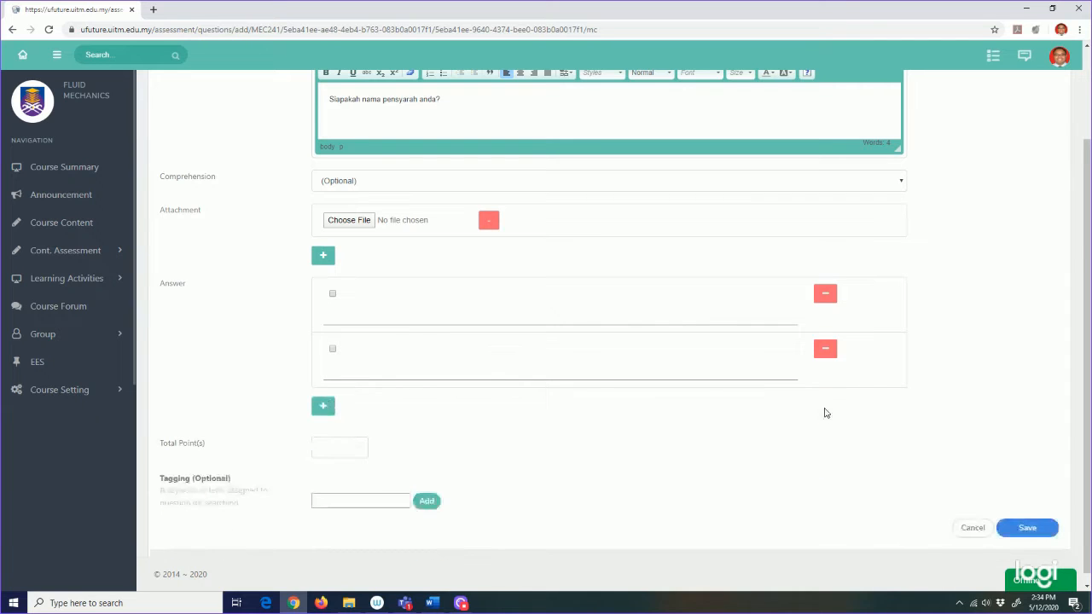
left_click(323, 406)
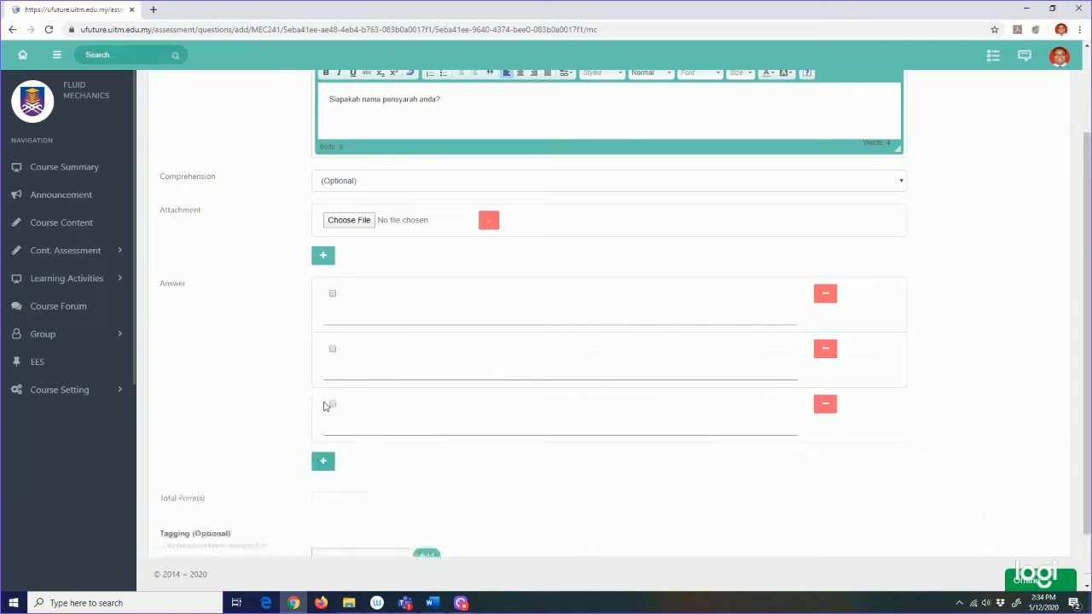
left_click(322, 462)
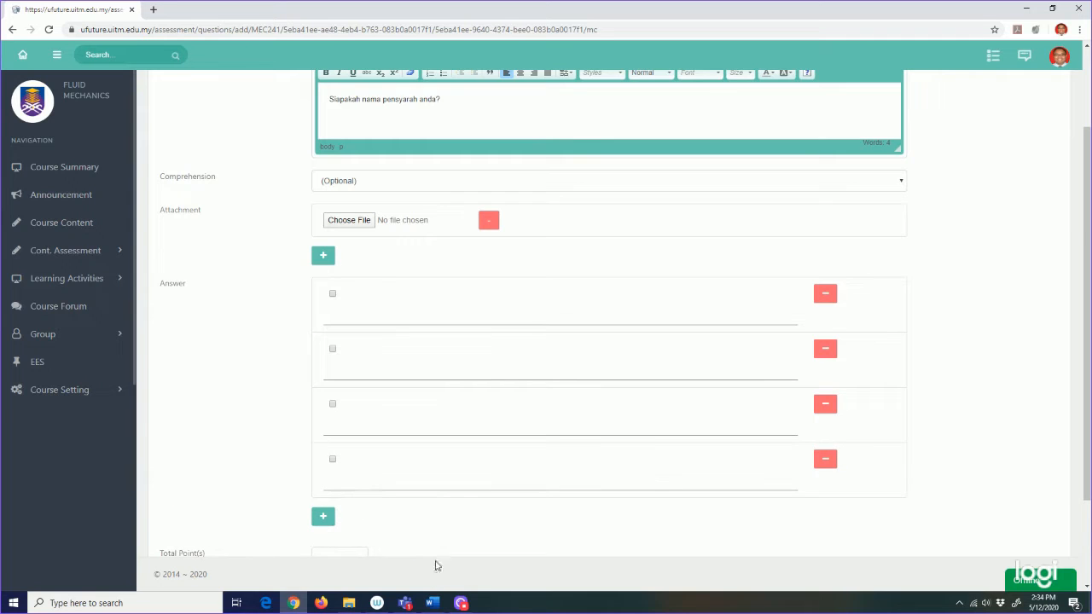
Step: Fill the four answer rows with the lecturers' names as choices
left_click(392, 310)
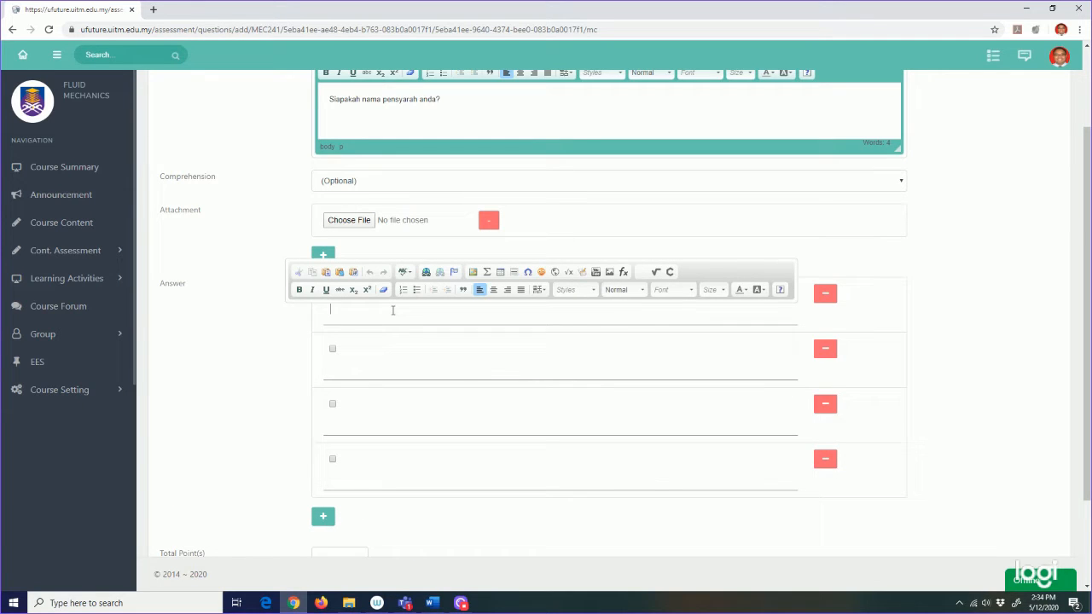
type("Aishah")
left_click(376, 374)
type("Kha")
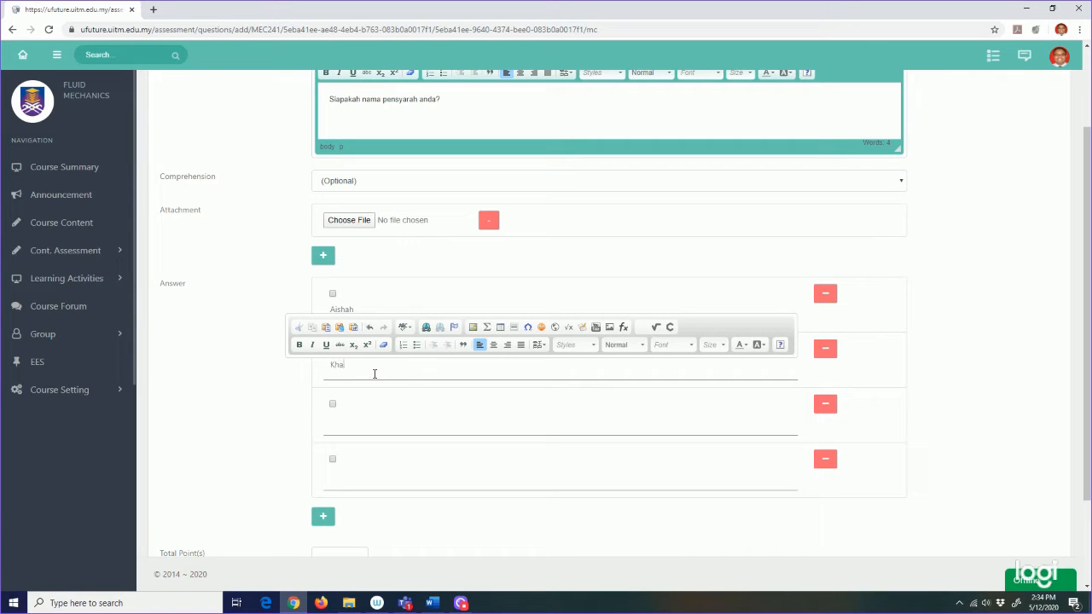
type("dijah")
left_click(346, 429)
type("Radzi")
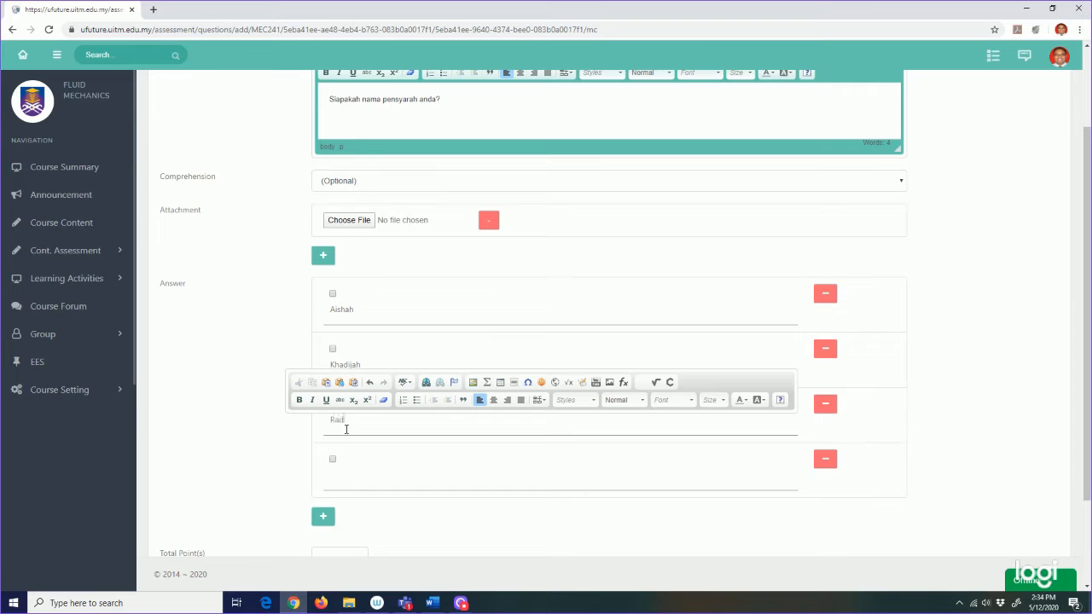
left_click(331, 480)
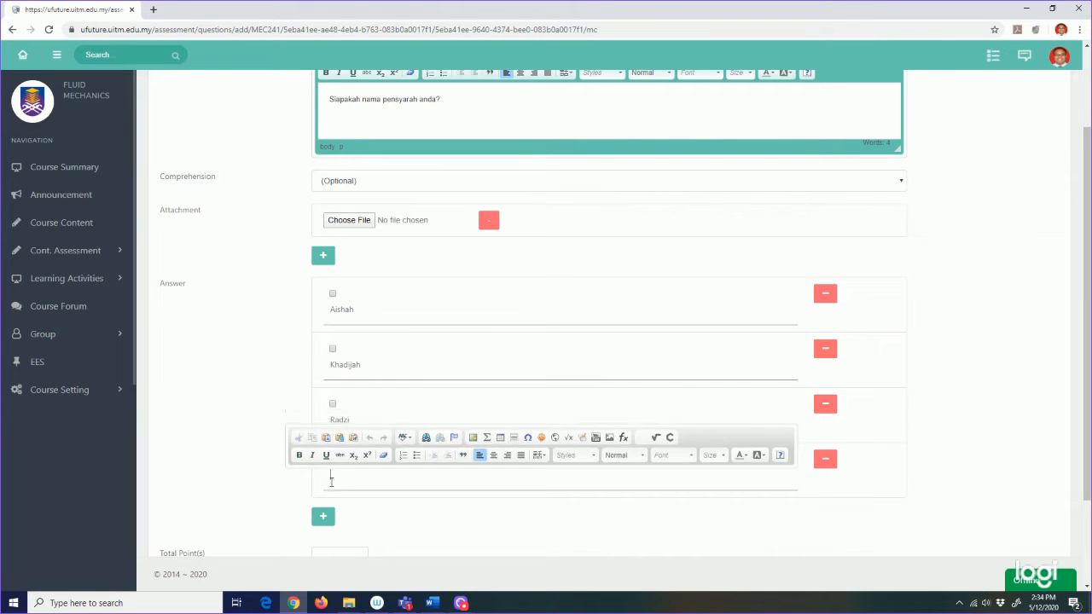
type("Norhisyam")
left_click(921, 339)
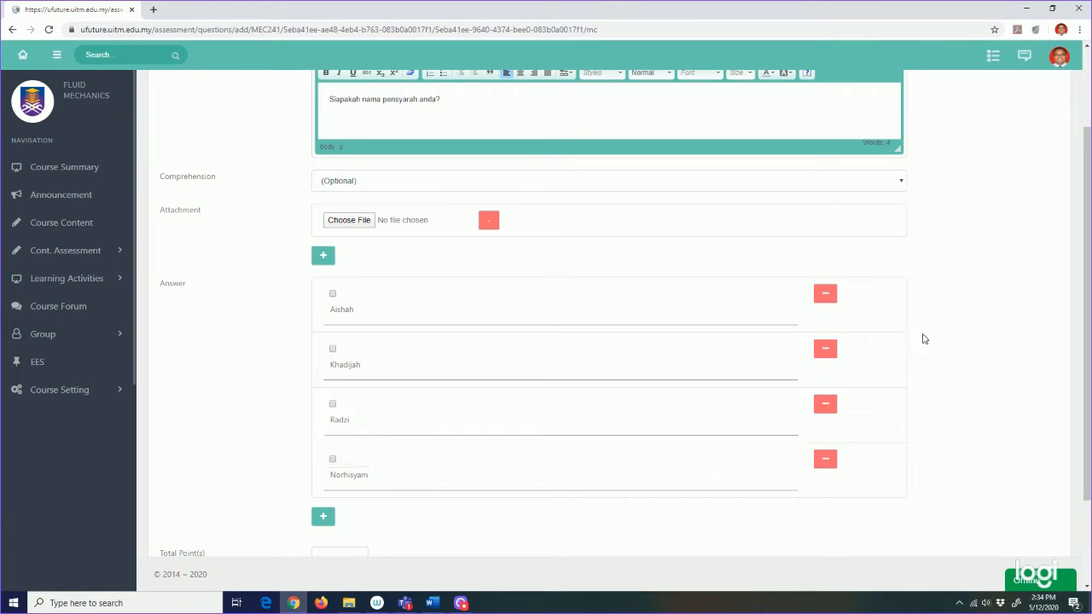
Step: Mark Norhisyam as the correct answer, give the question 1 point, and save it
left_click(332, 461)
scroll(419, 464, "down", 2)
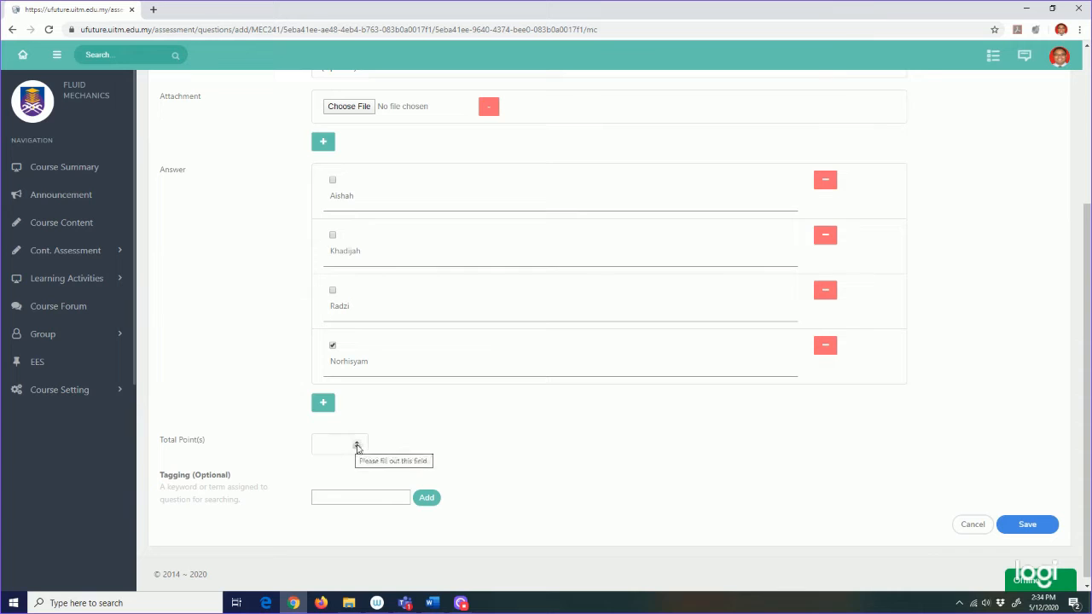
left_click(357, 445)
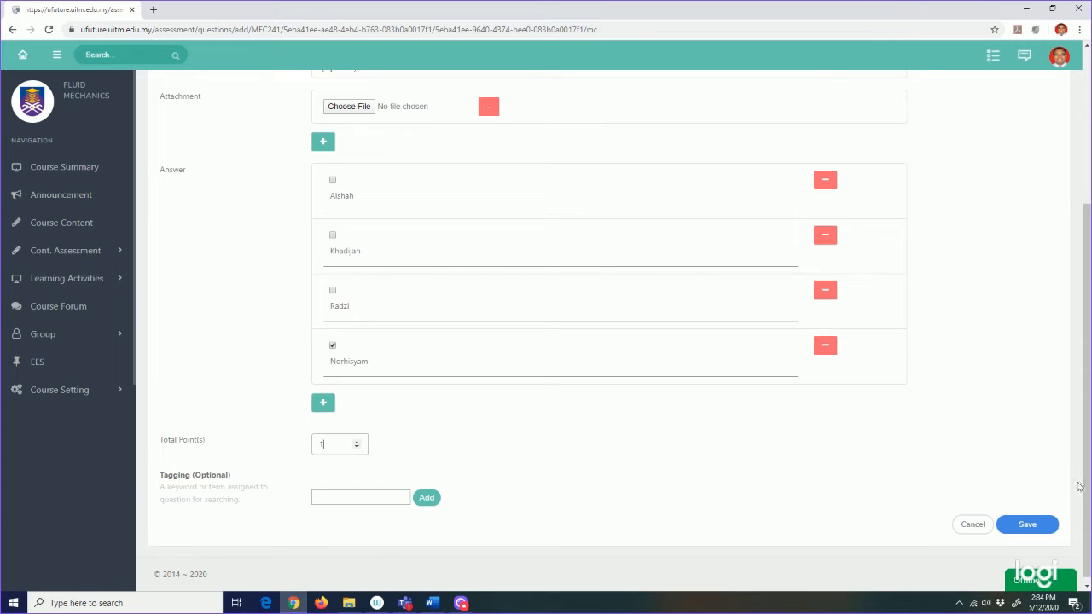
left_click(1028, 524)
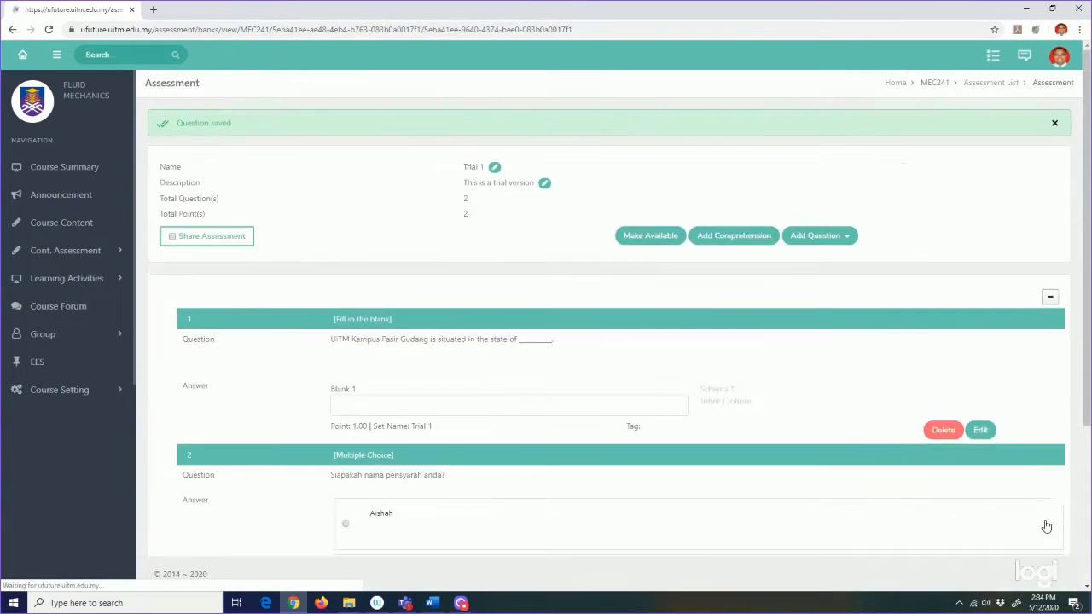
scroll(731, 427, "down", 2)
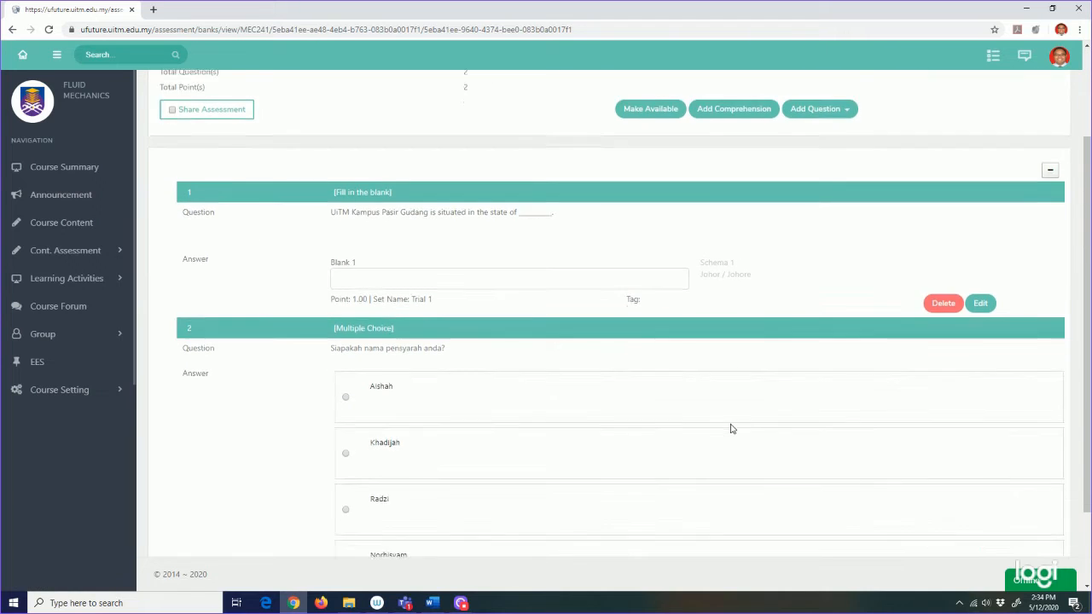
scroll(732, 429, "down", 1)
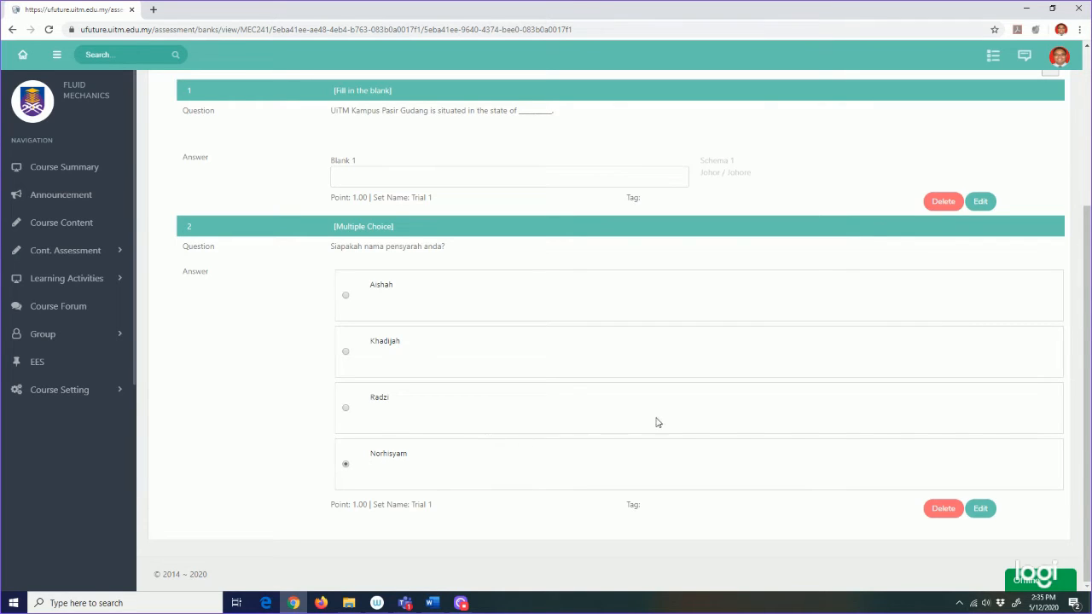
scroll(636, 434, "up", 2)
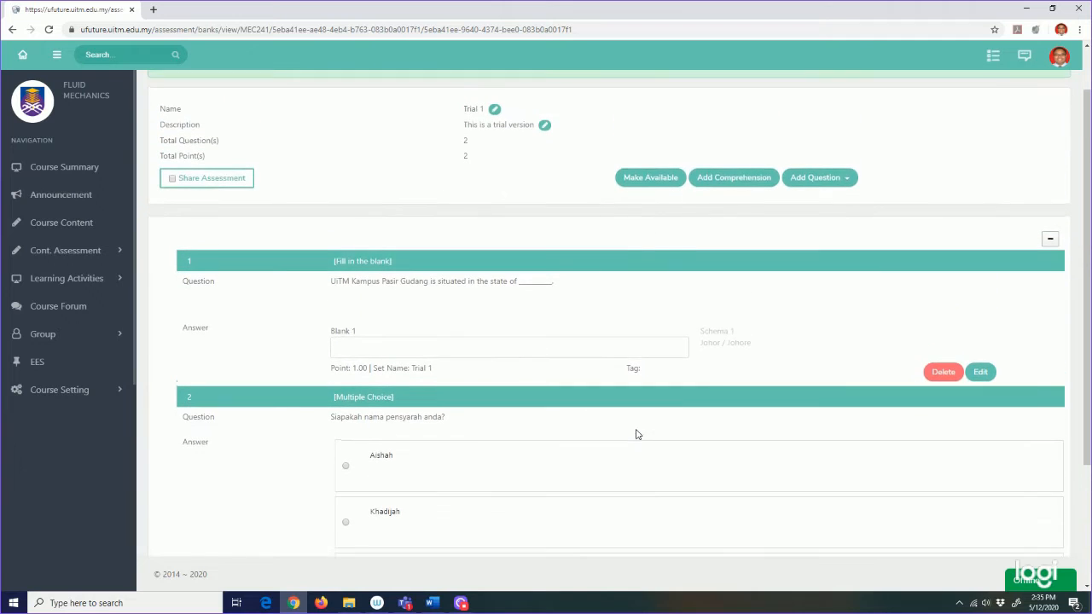
left_click(844, 181)
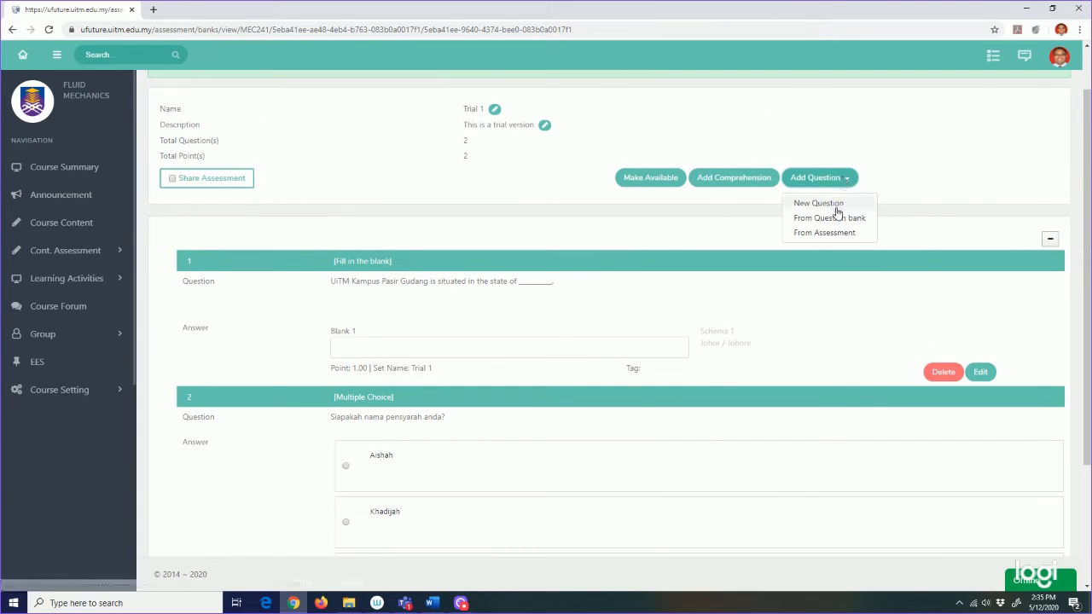
Step: Start a new True False (Standard) question
left_click(837, 204)
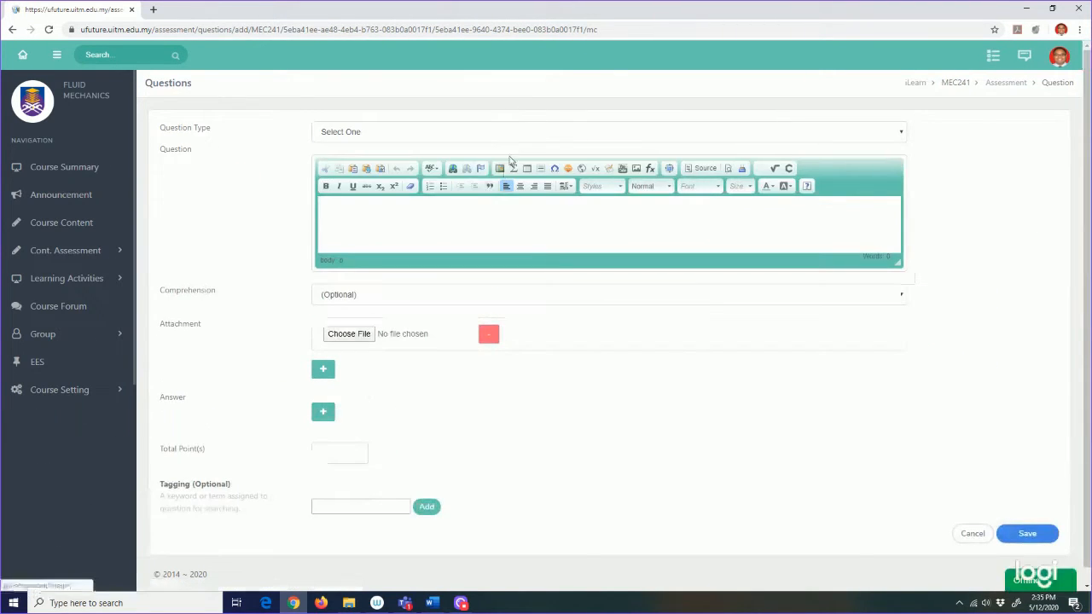
left_click(525, 131)
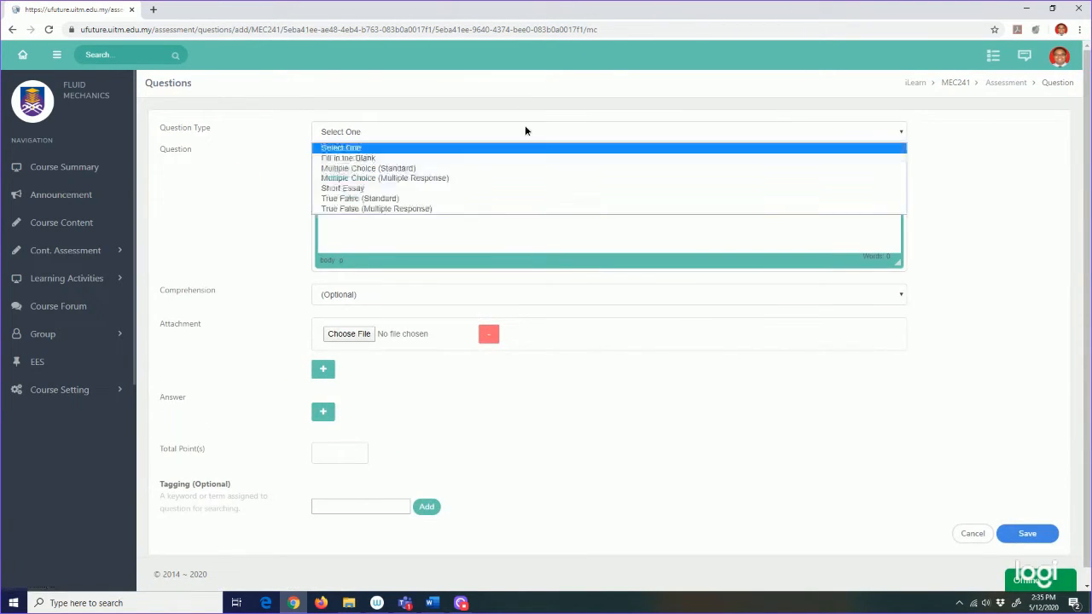
left_click(504, 198)
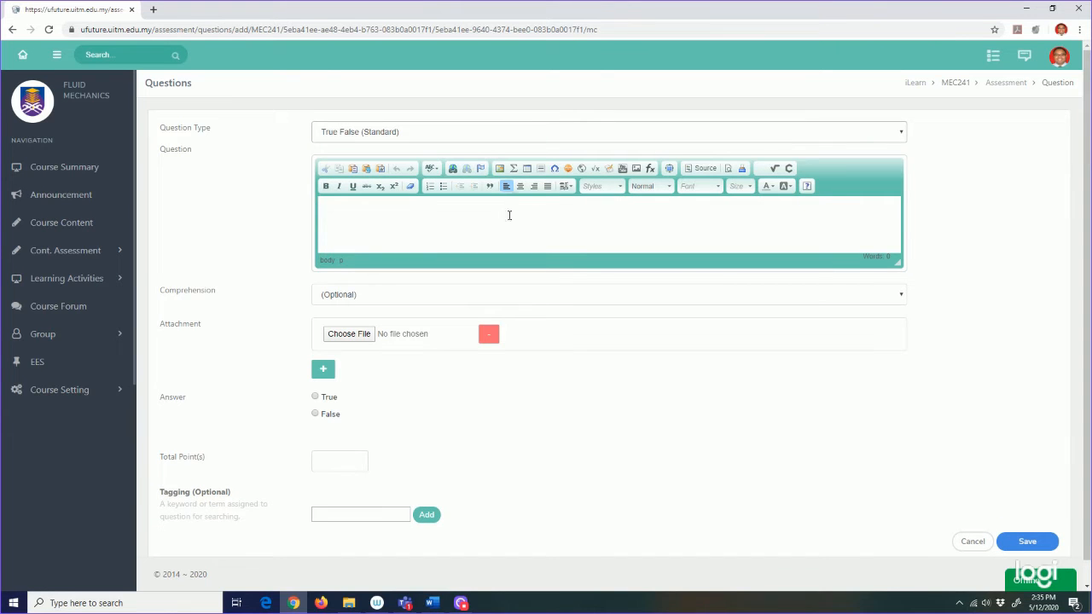
Step: Copy the UiTM Caw. Melaka Kampus Jasin question sentence from Word into the question text
left_click(431, 603)
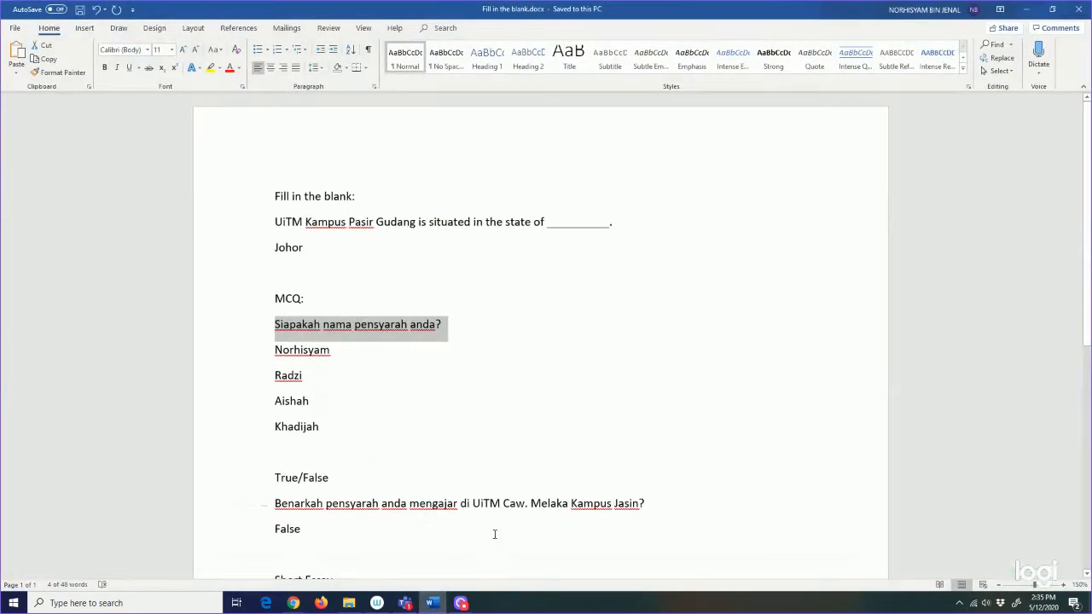
scroll(398, 470, "down", 2)
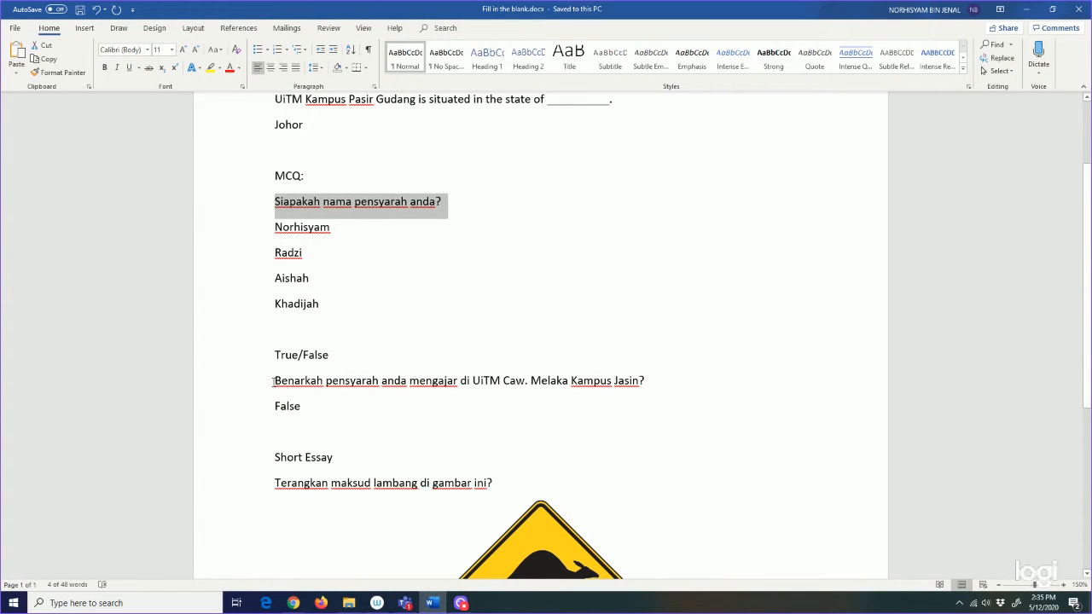
left_click_drag(274, 380, 673, 378)
key("ctrl+c")
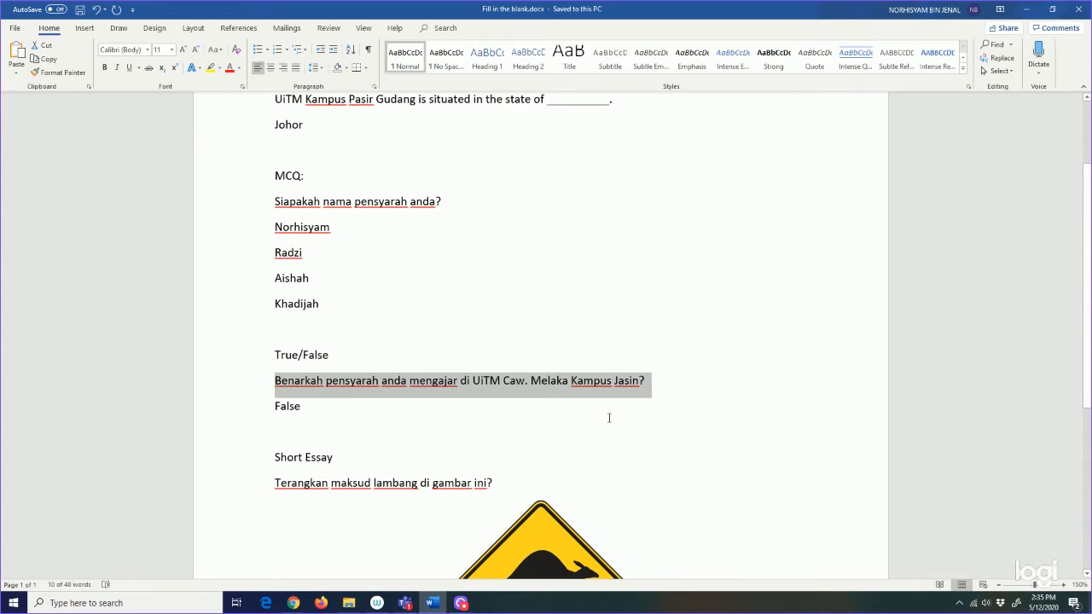
left_click(292, 603)
left_click(424, 210)
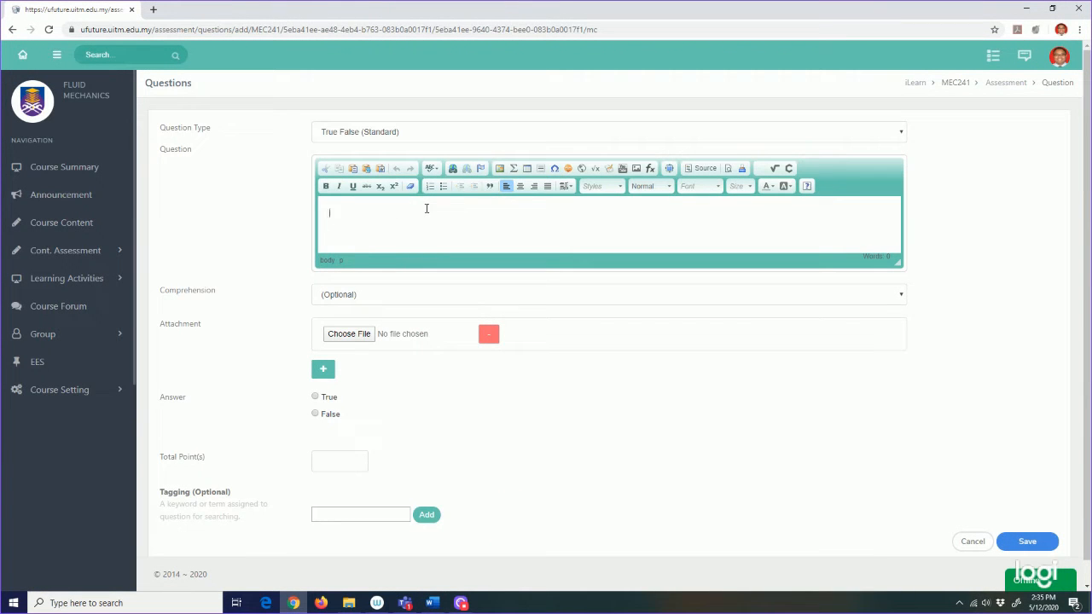
key("ctrl+v")
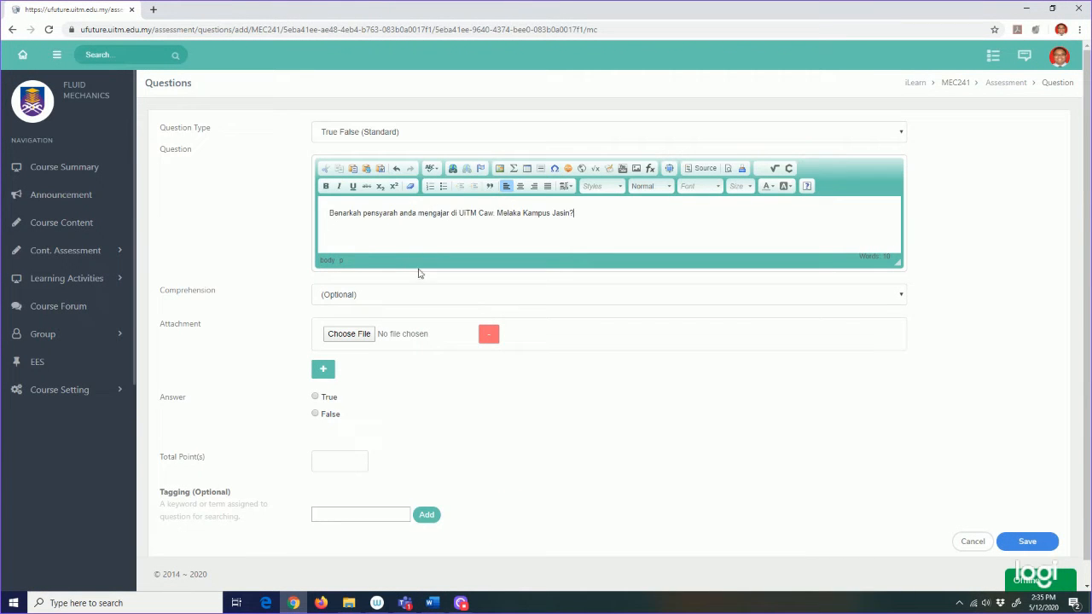
Step: Mark False as the correct answer, set 1 point, and save the question
left_click(316, 415)
left_click(357, 461)
left_click(1041, 549)
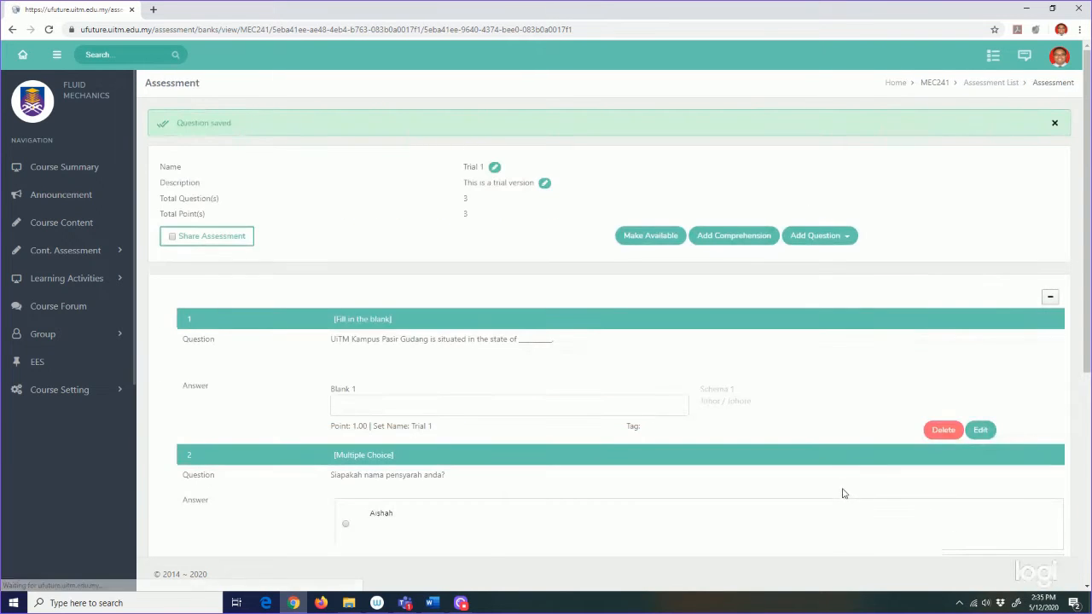
Step: Start a new question of type Short Essay
scroll(824, 479, "down", 4)
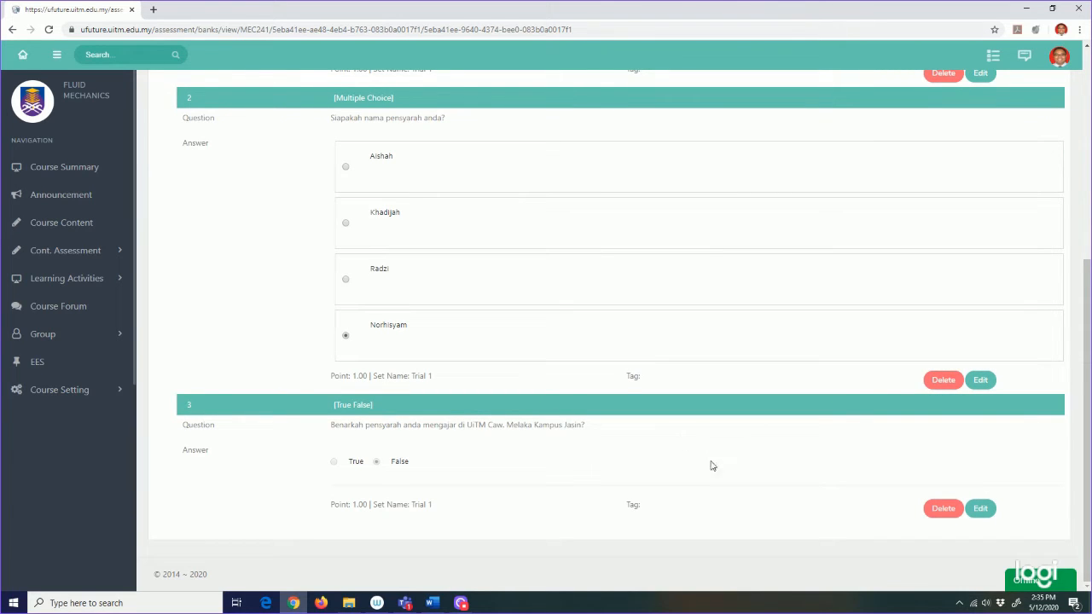
scroll(651, 465, "up", 4)
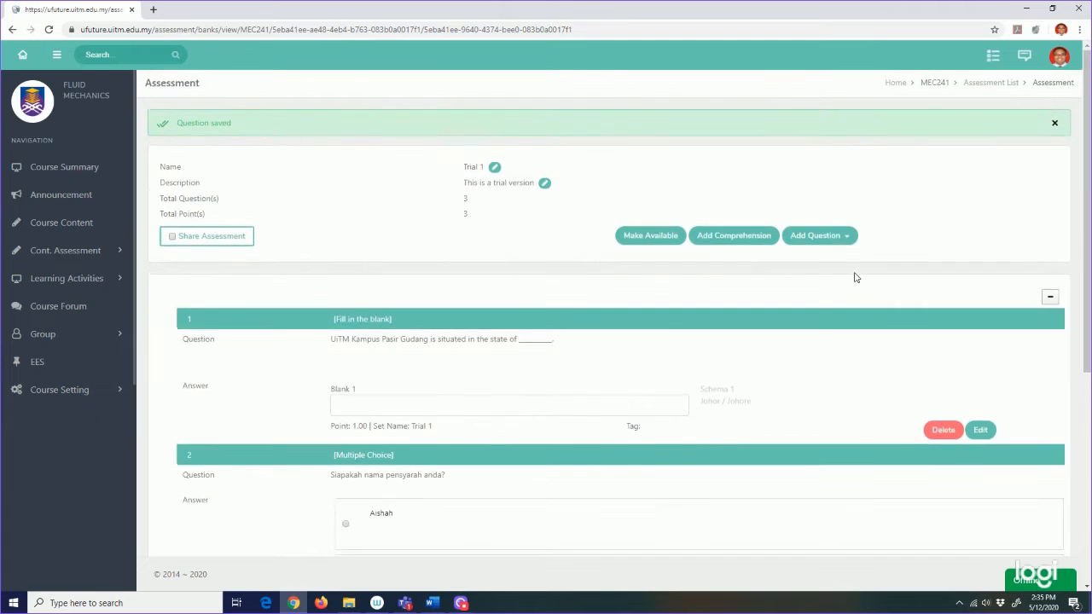
left_click(852, 239)
left_click(843, 263)
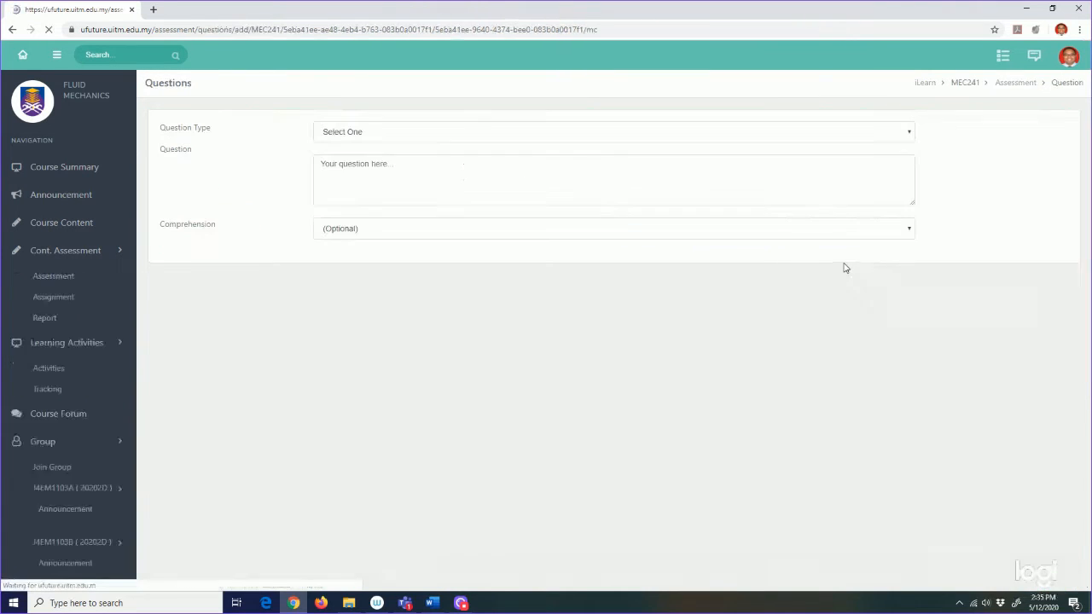
left_click(482, 133)
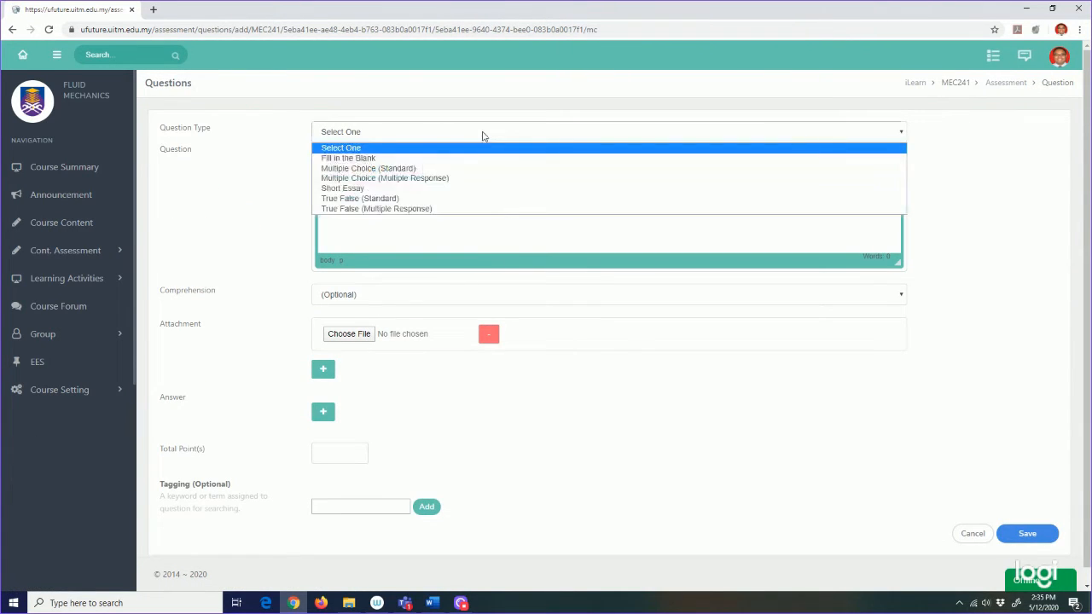
left_click(448, 189)
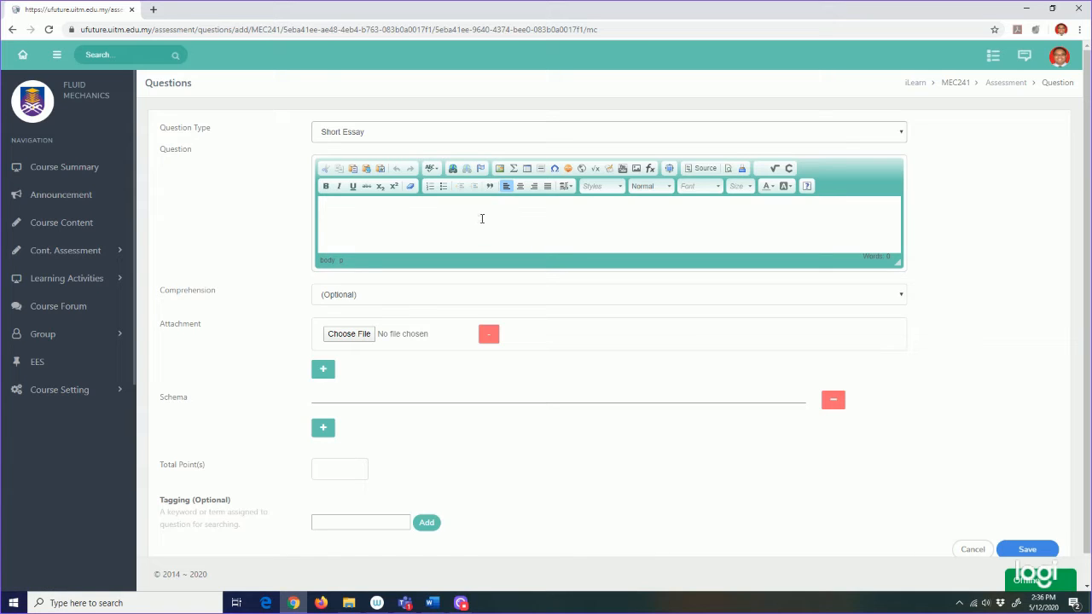
left_click(442, 602)
Step: Copy 'Terangkan maksud lambang di gambar ini?' from Word and paste it into the essay question
scroll(579, 481, "down", 5)
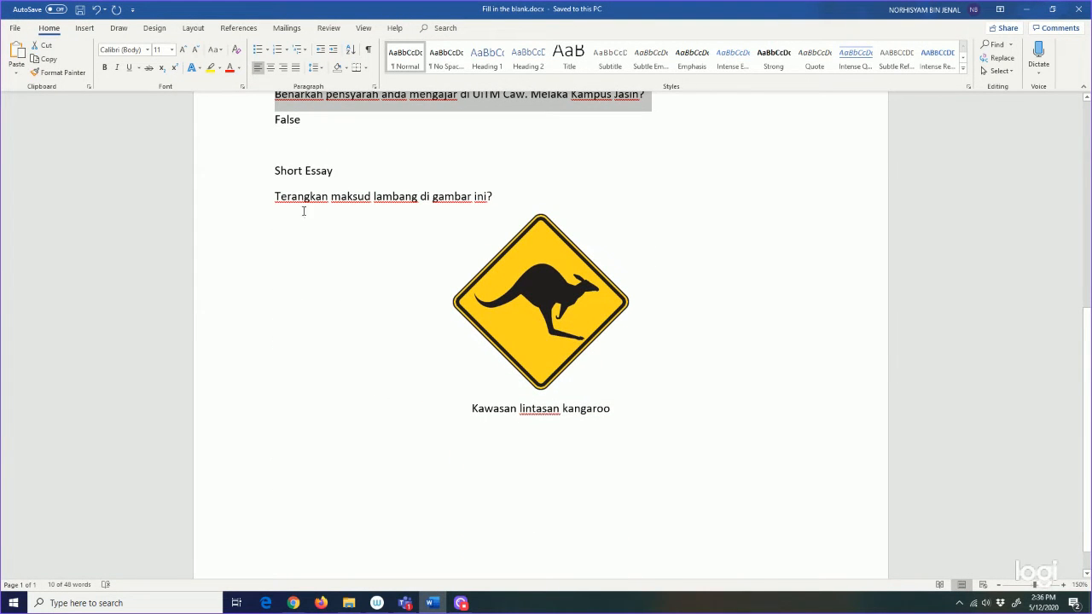
left_click_drag(278, 199, 538, 203)
key("ctrl+c")
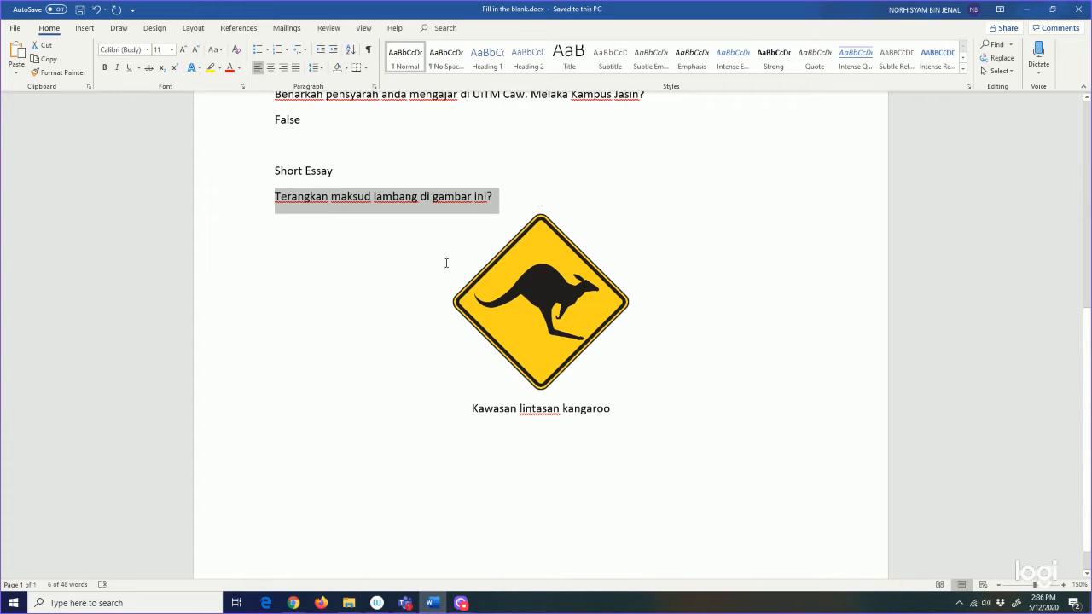
left_click(293, 603)
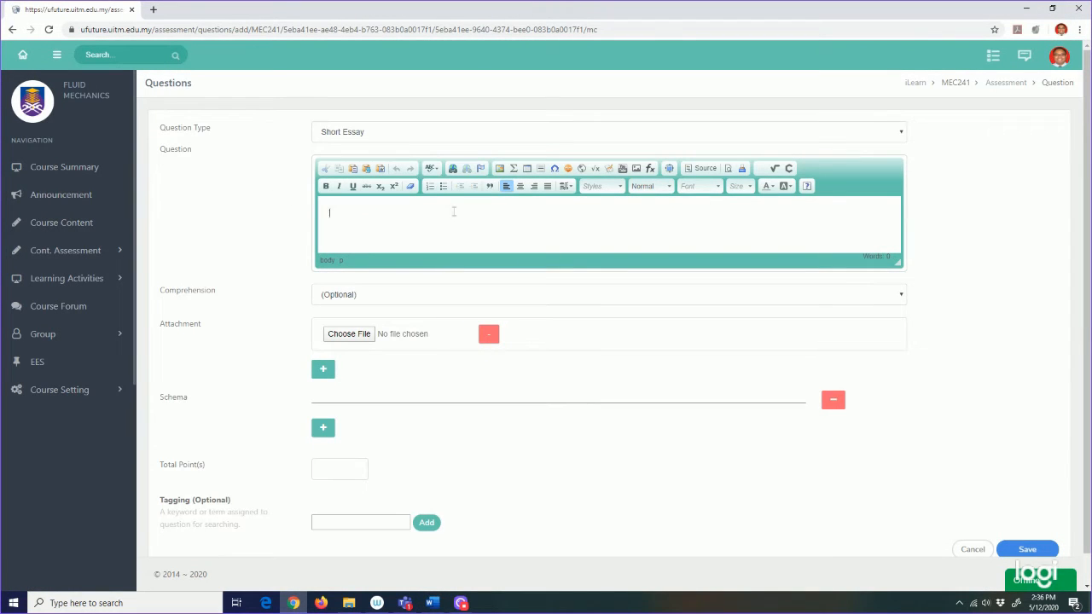
key("ctrl+v")
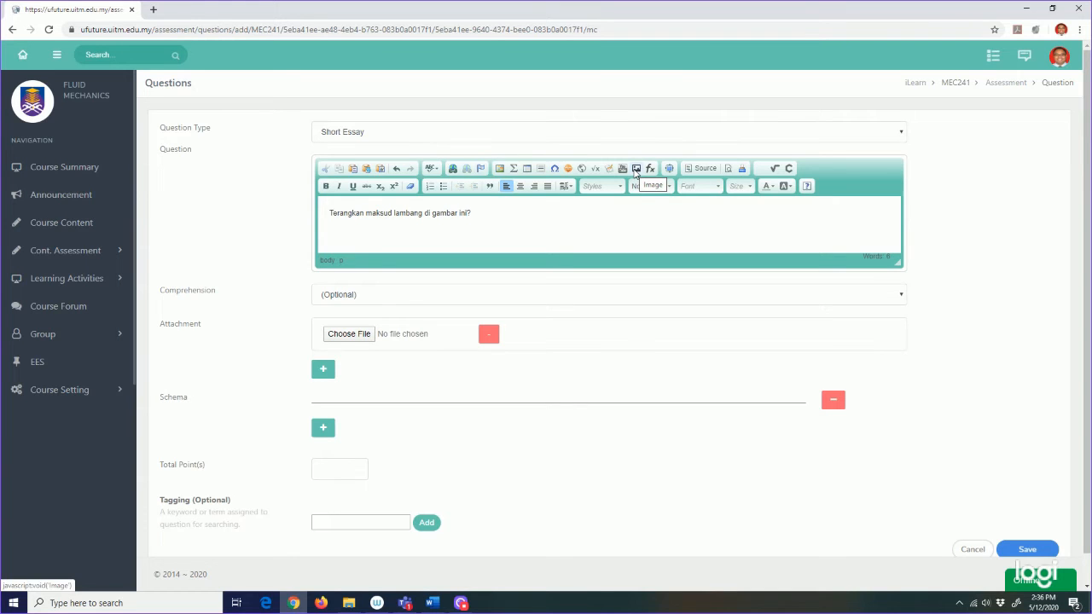
Step: Insert kangaroo sign.png from the Desktop into the question below the prompt
left_click(636, 170)
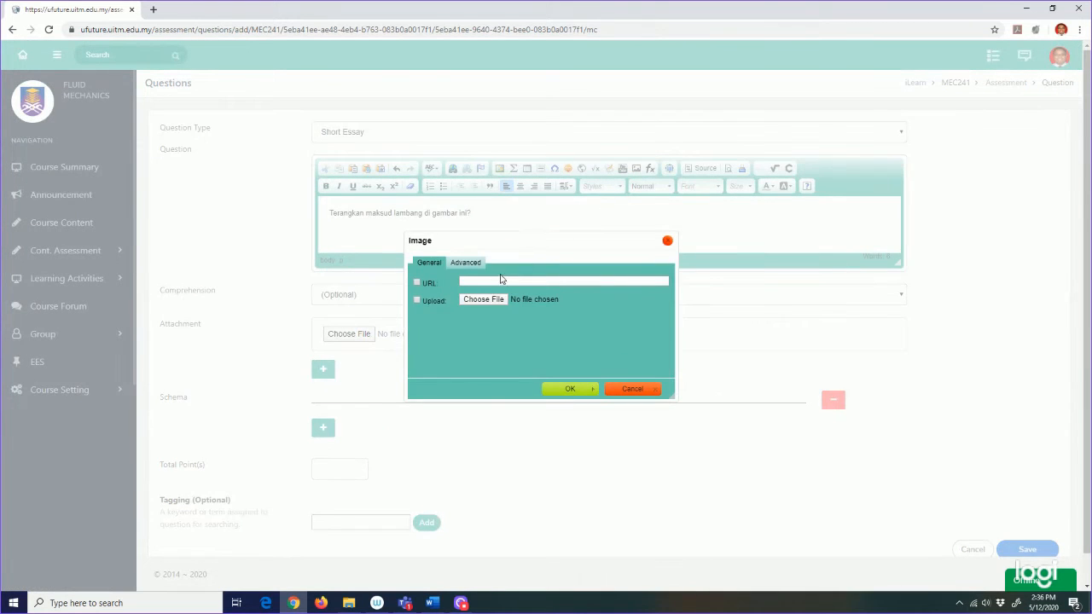
left_click(475, 301)
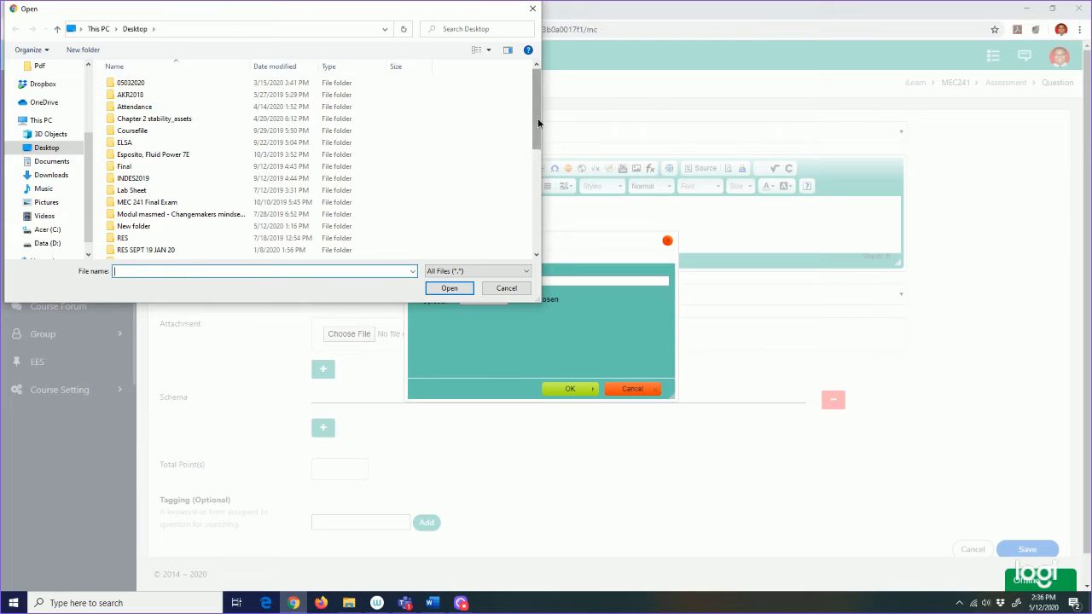
left_click_drag(537, 122, 534, 229)
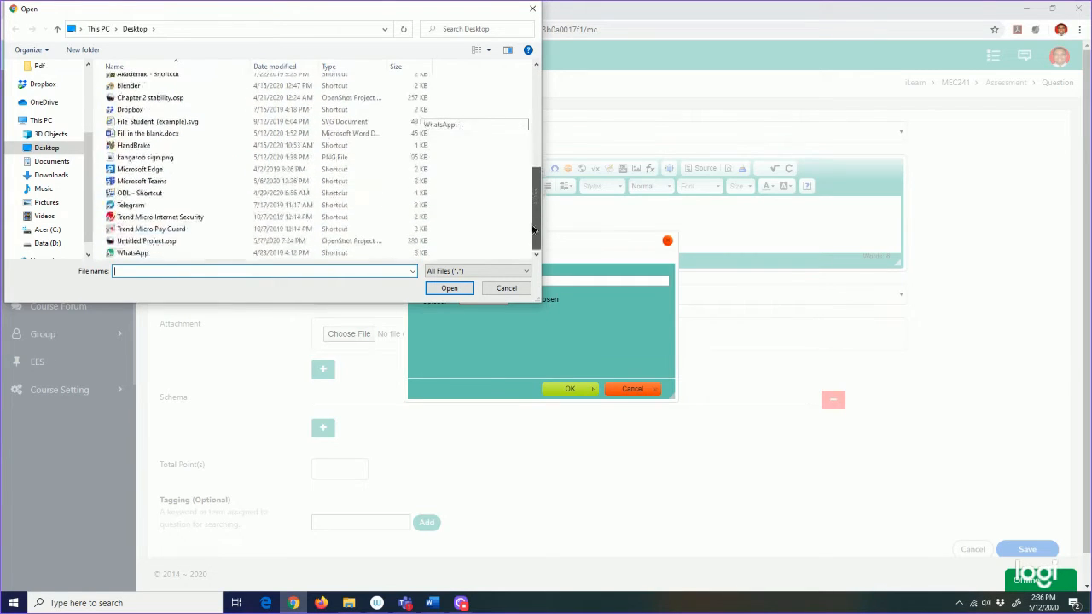
left_click(211, 158)
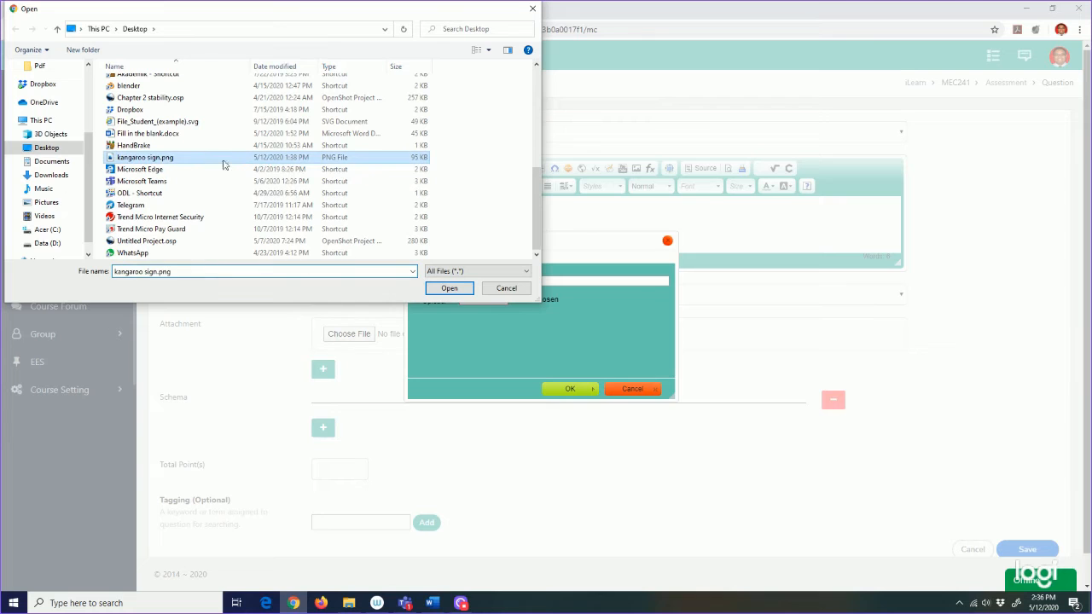
left_click(467, 293)
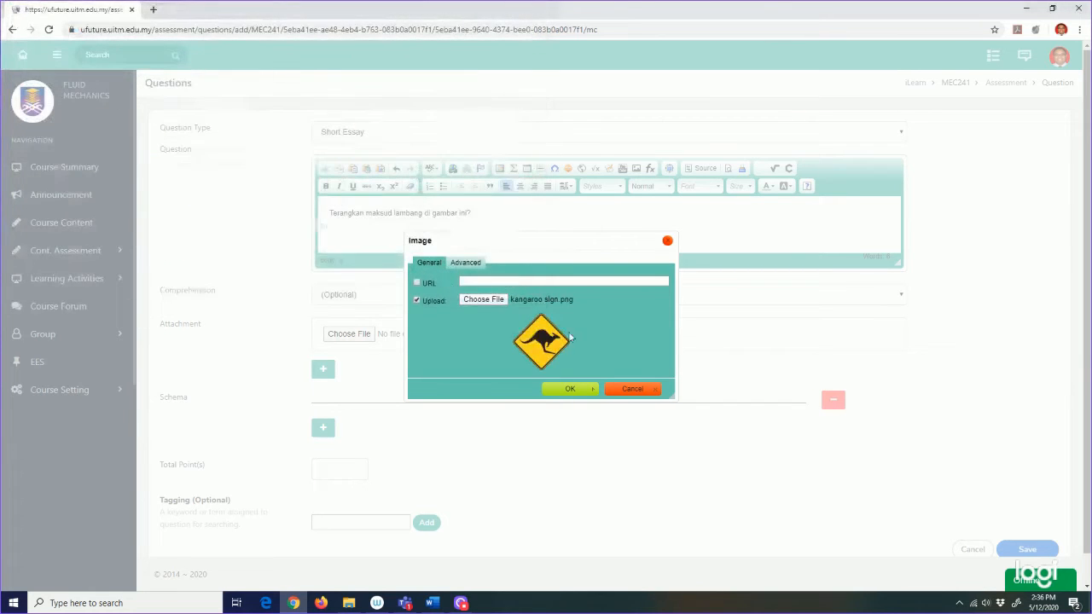
left_click(569, 389)
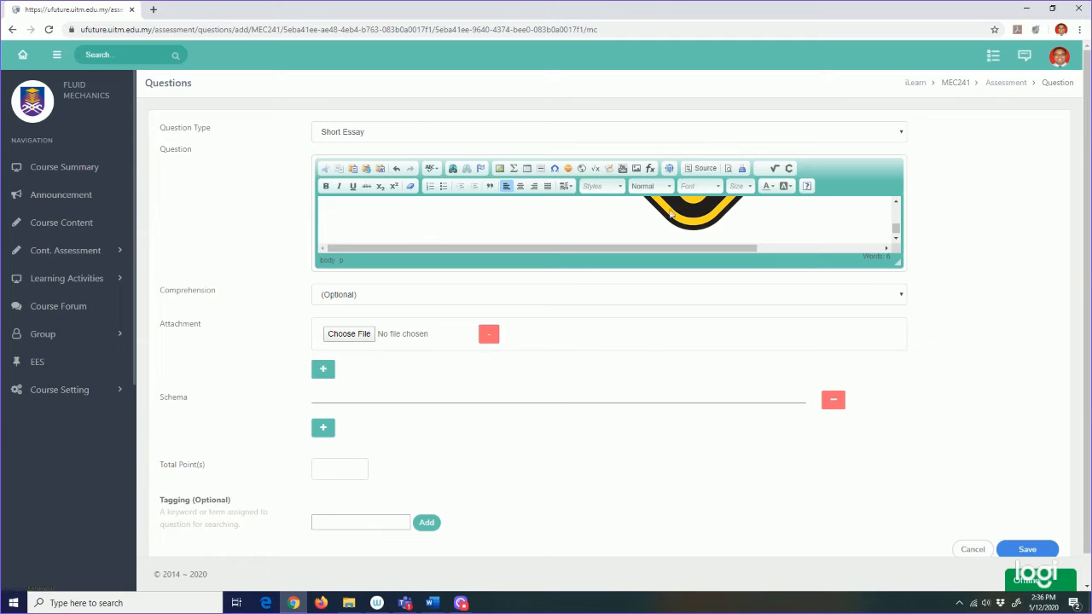
scroll(674, 213, "up", 5)
scroll(674, 213, "up", 5)
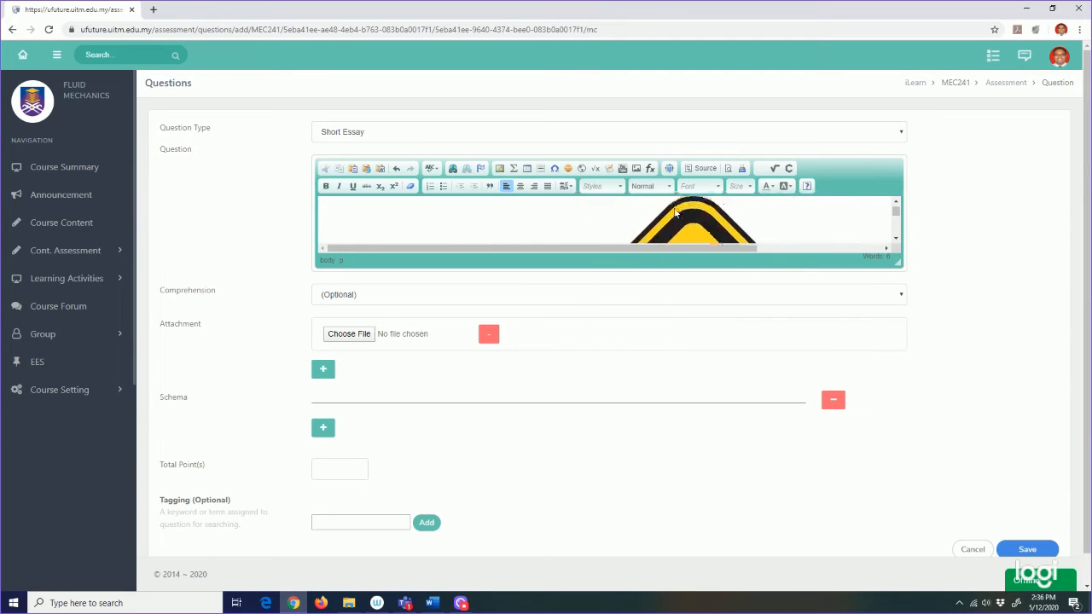
scroll(674, 209, "down", 10)
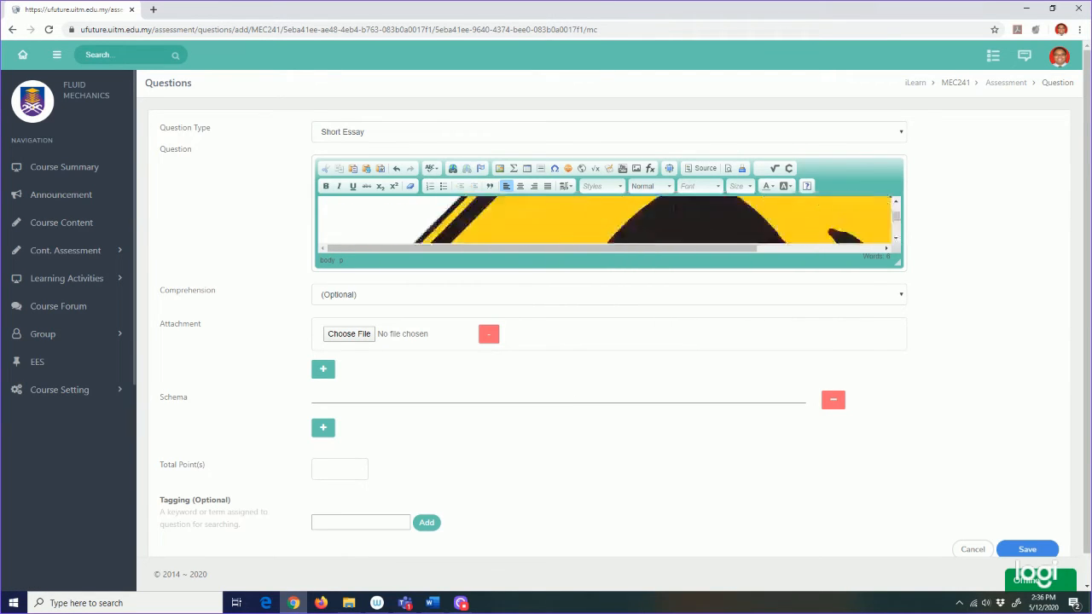
scroll(674, 209, "down", 5)
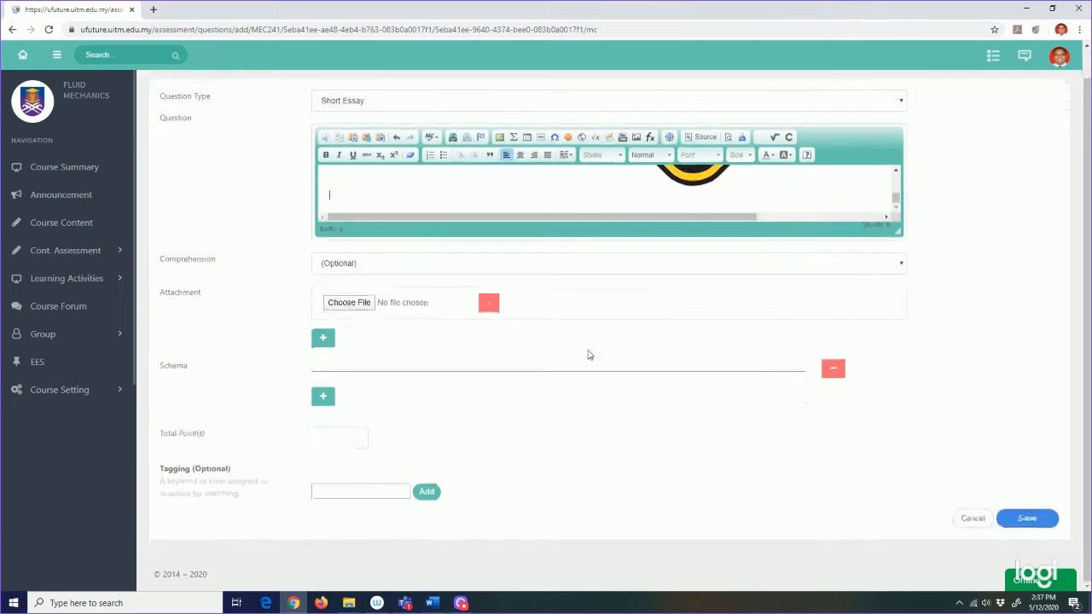
Step: Copy the caption 'Kawasan lintasan kangaroo' from Word into the Schema field
left_click(431, 603)
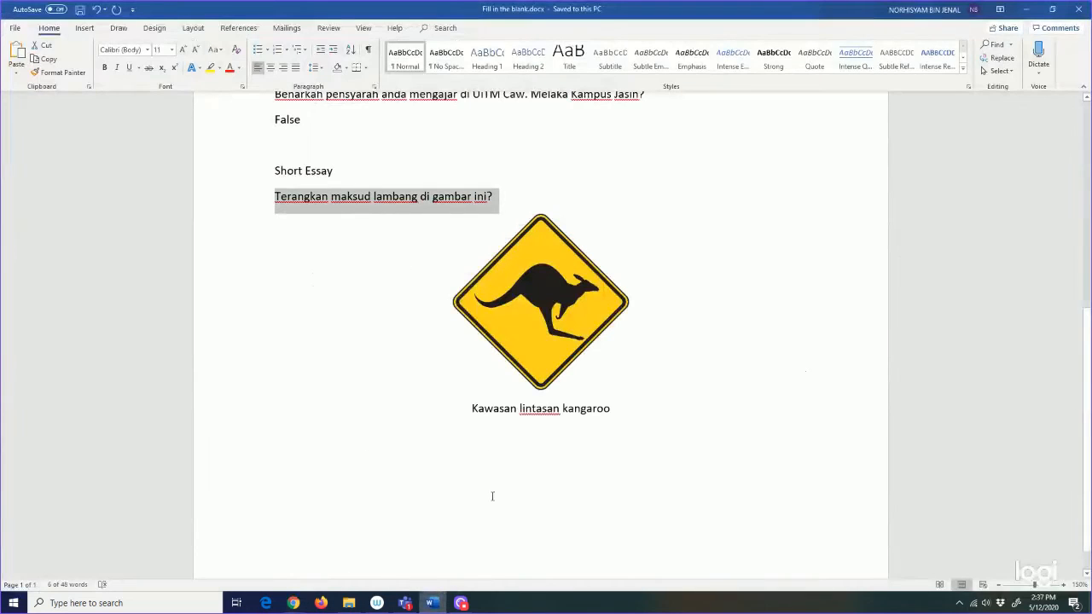
left_click_drag(472, 414, 629, 413)
key("ctrl+c")
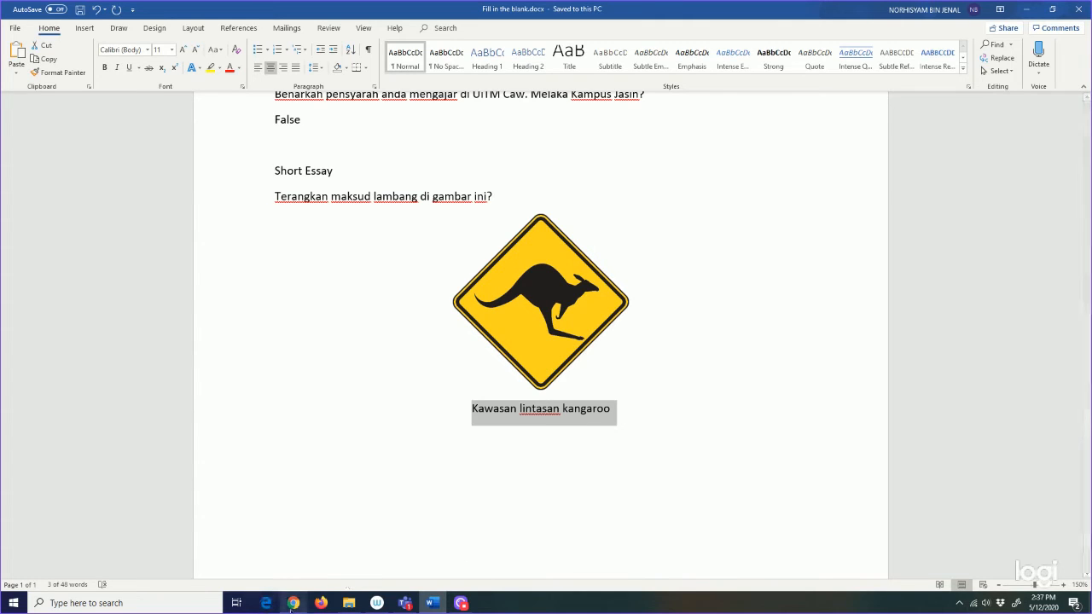
key("alt+Tab")
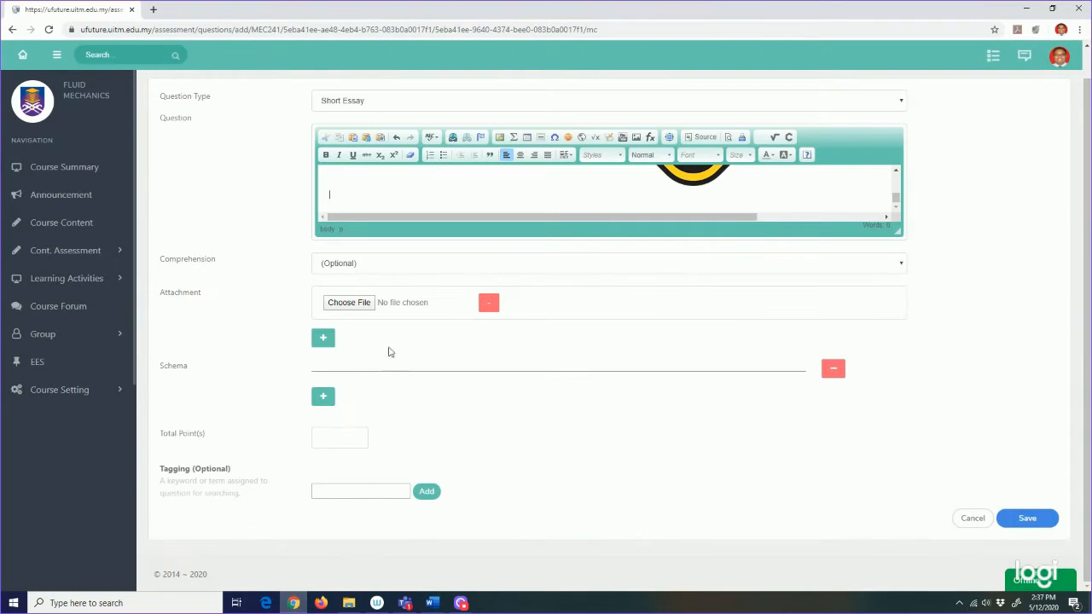
left_click(343, 366)
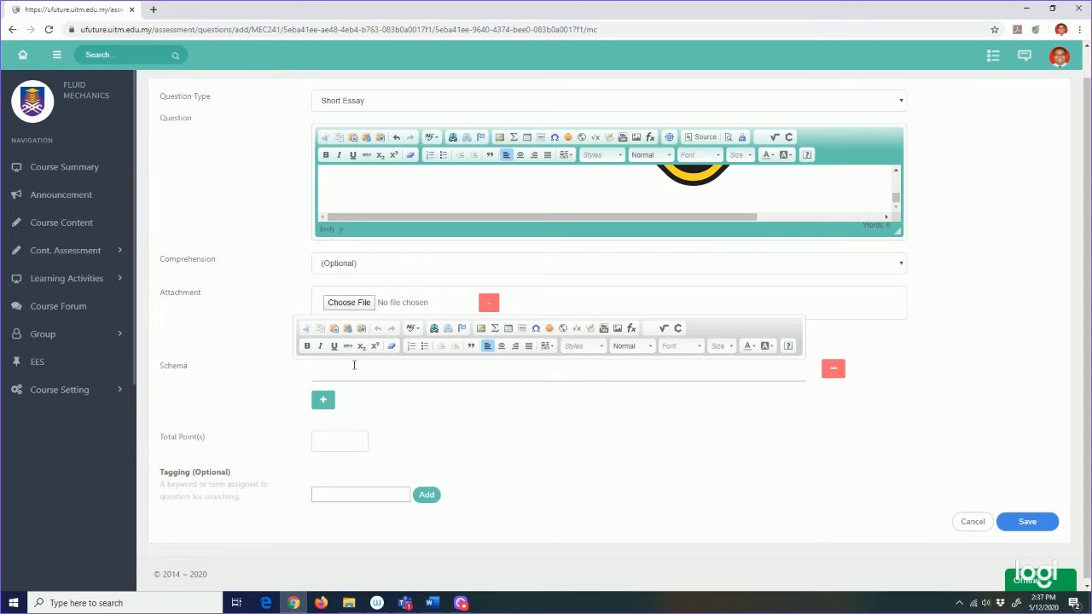
key("ctrl+v")
Step: Left-align the schema, set Total Point(s) to 1, and save the essay question
left_click(487, 346)
left_click(588, 433)
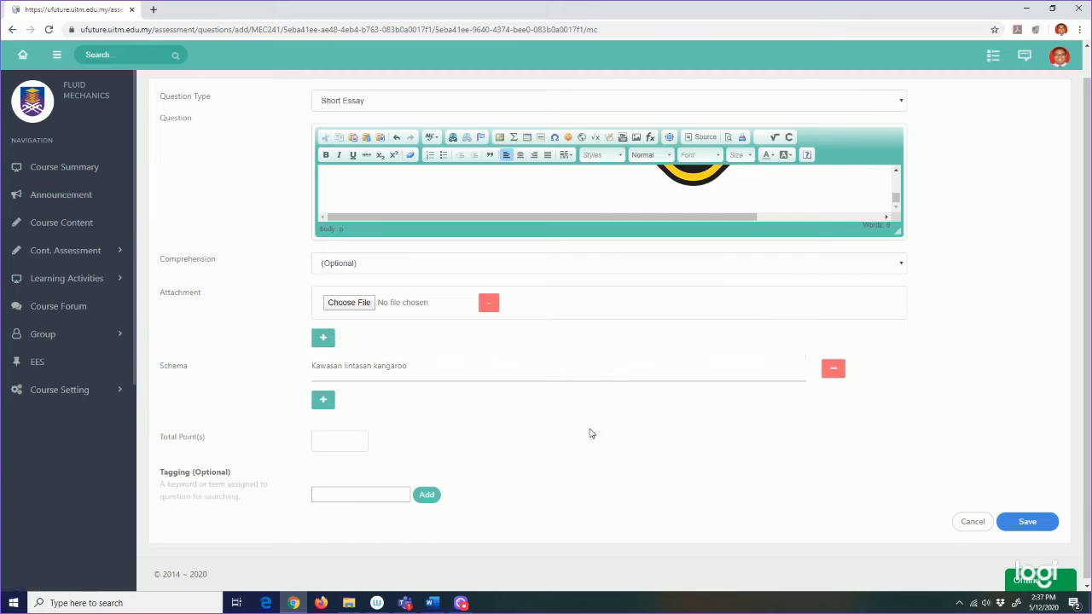
left_click(358, 440)
left_click(1027, 521)
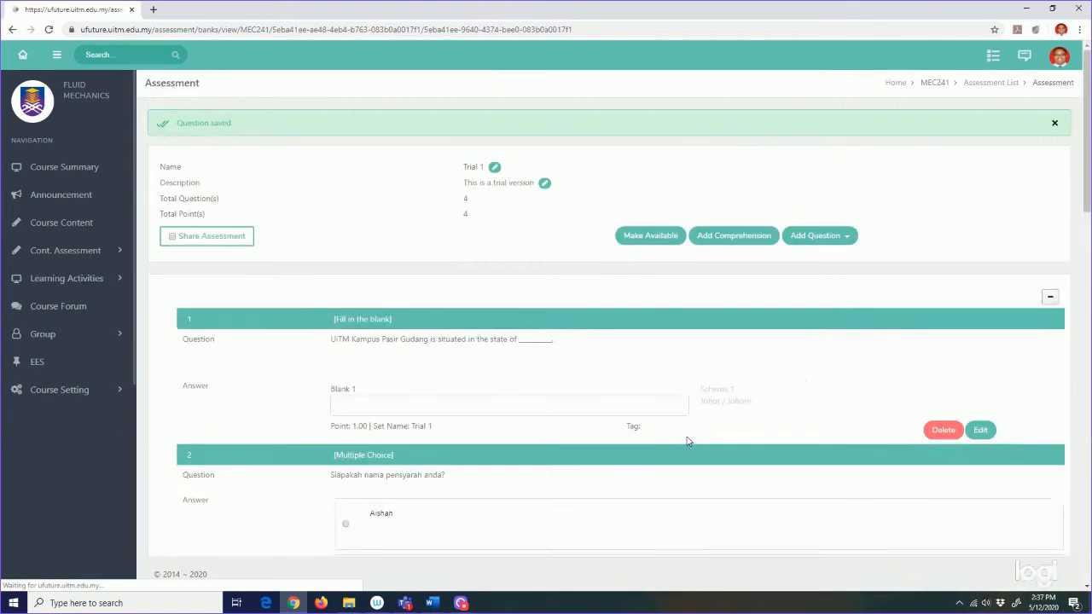
scroll(685, 438, "down", 15)
scroll(685, 431, "up", 5)
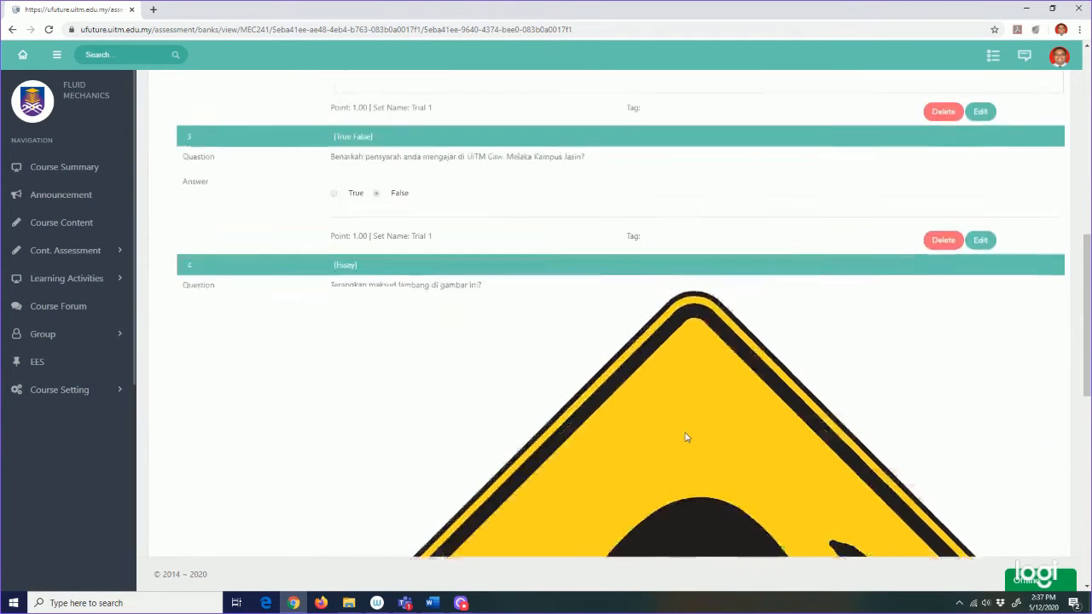
scroll(681, 402, "down", 5)
scroll(681, 402, "down", 4)
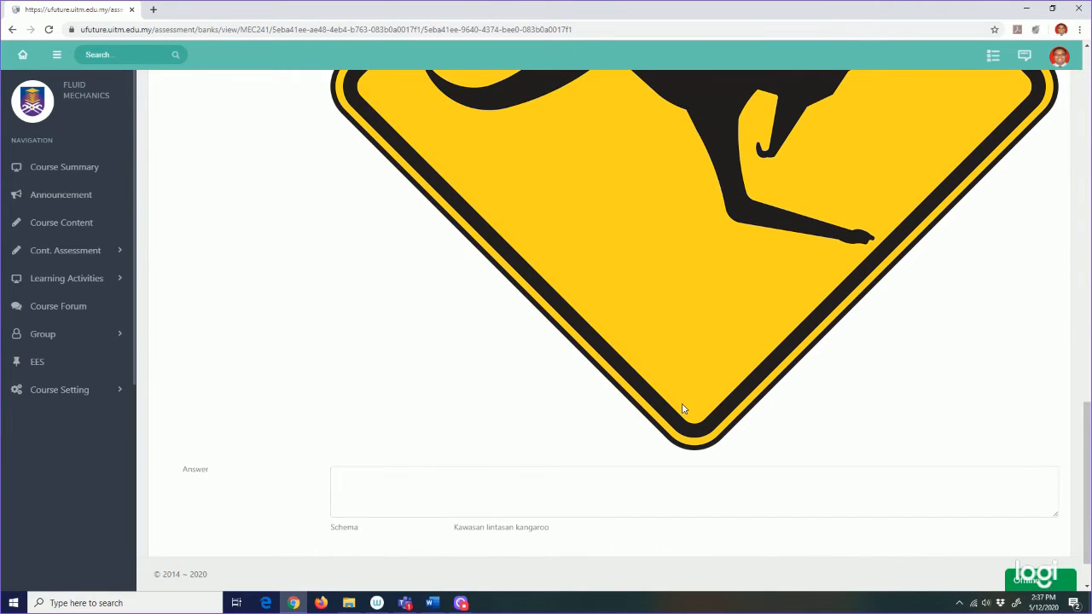
scroll(683, 410, "down", 1)
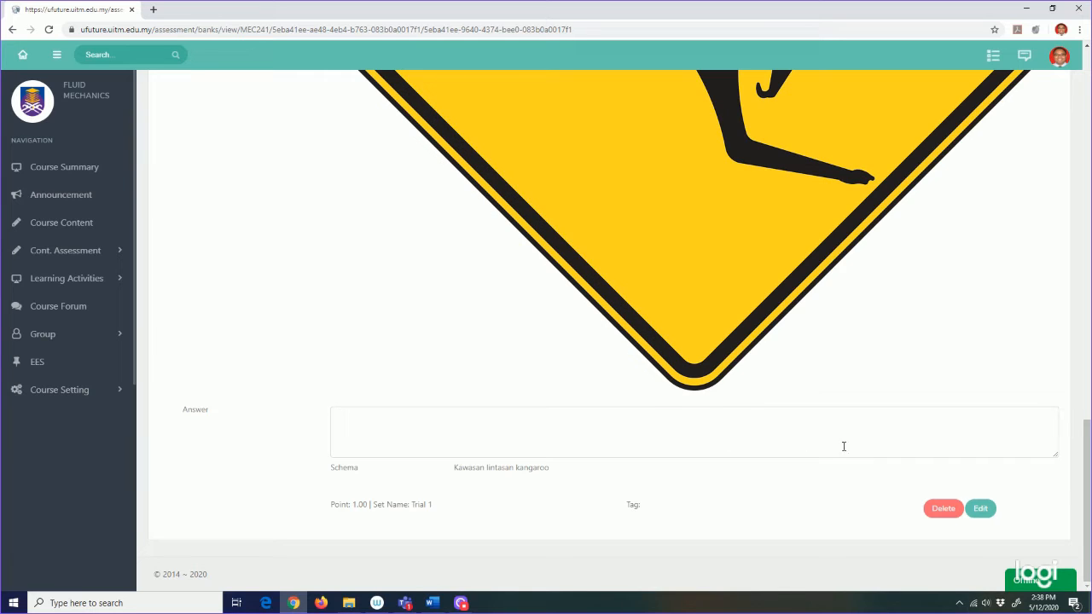
scroll(843, 451, "up", 10)
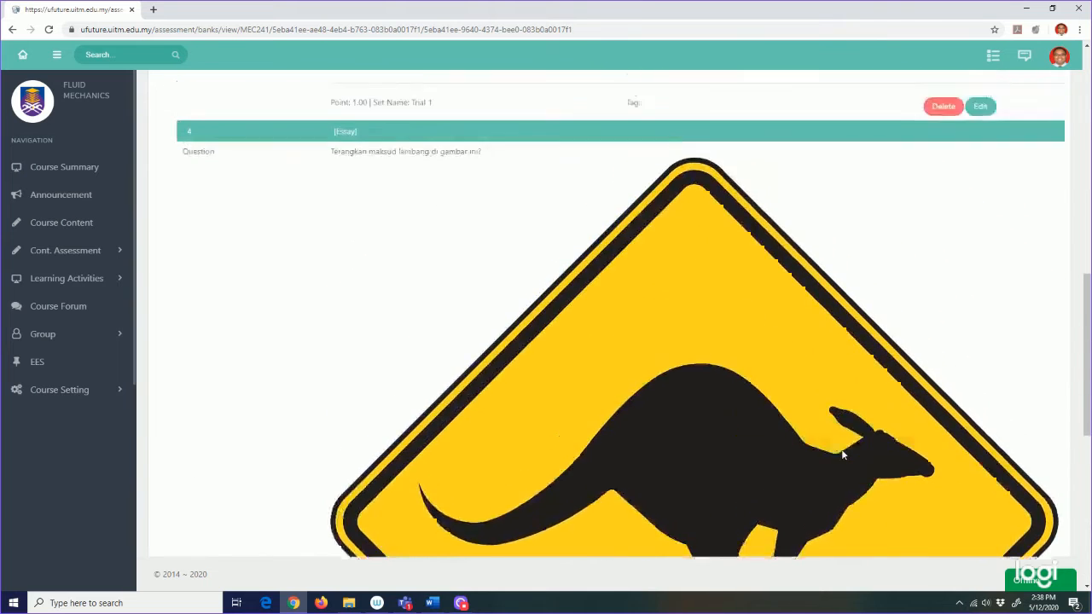
scroll(843, 452, "up", 6)
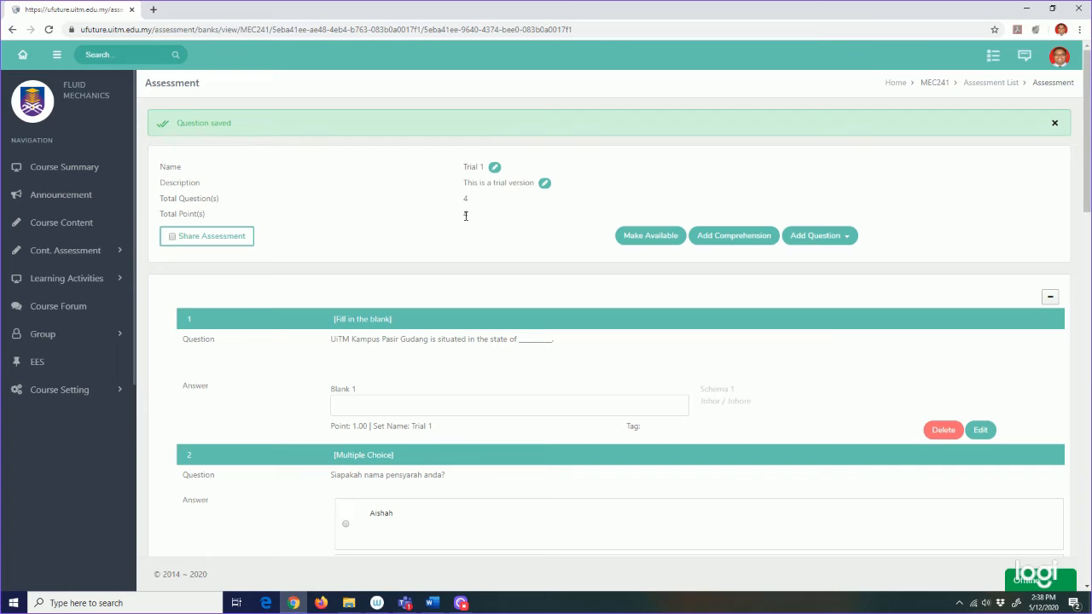
Step: Import the Fluid Mechanics True/False question from Assessment Ch 2 into Trial 1
left_click(847, 237)
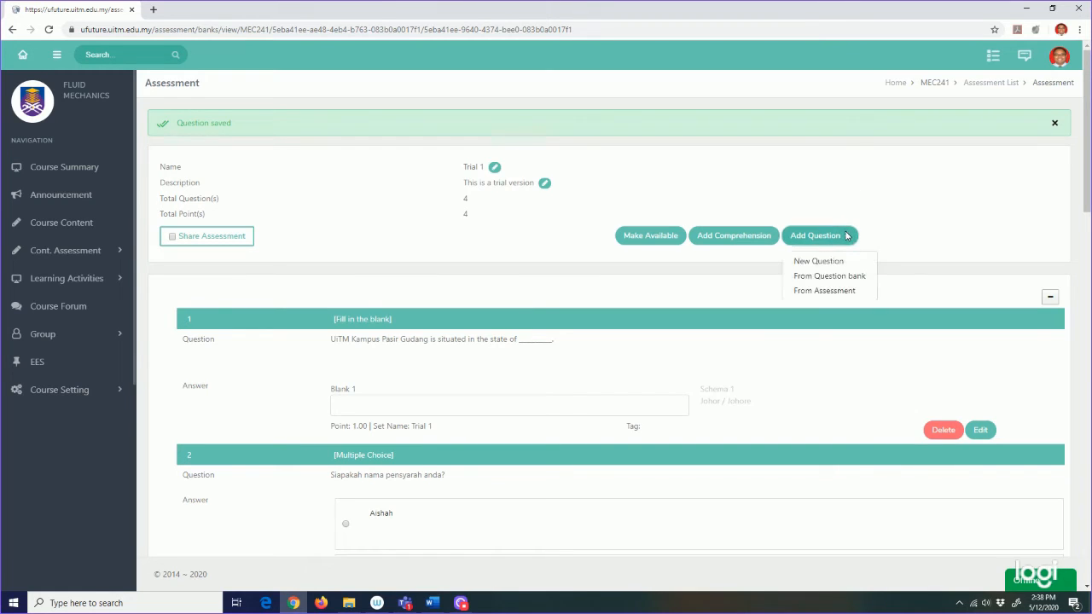
left_click(836, 291)
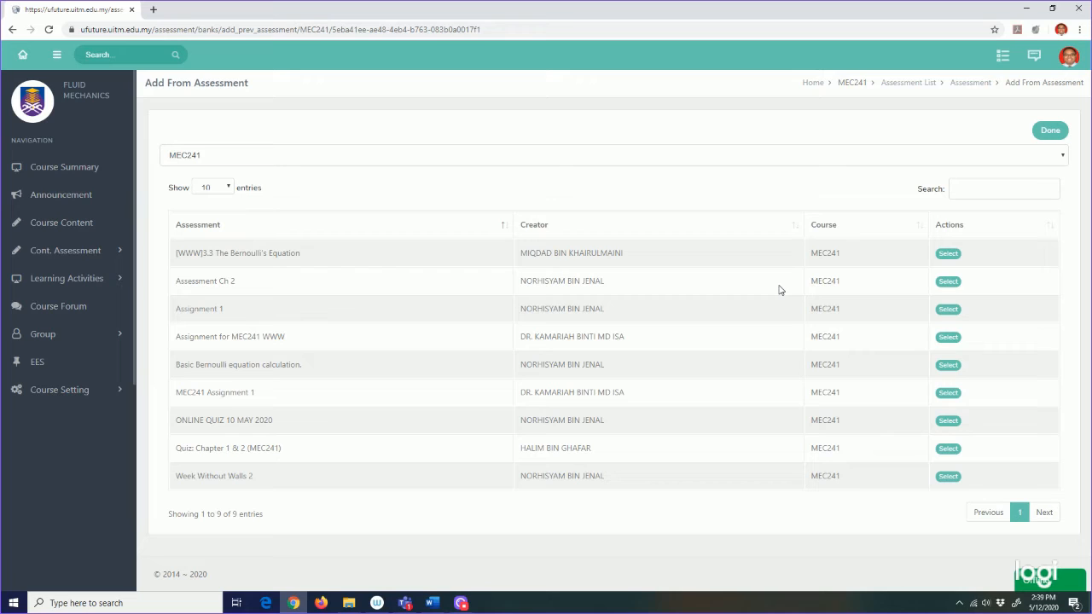
left_click(943, 283)
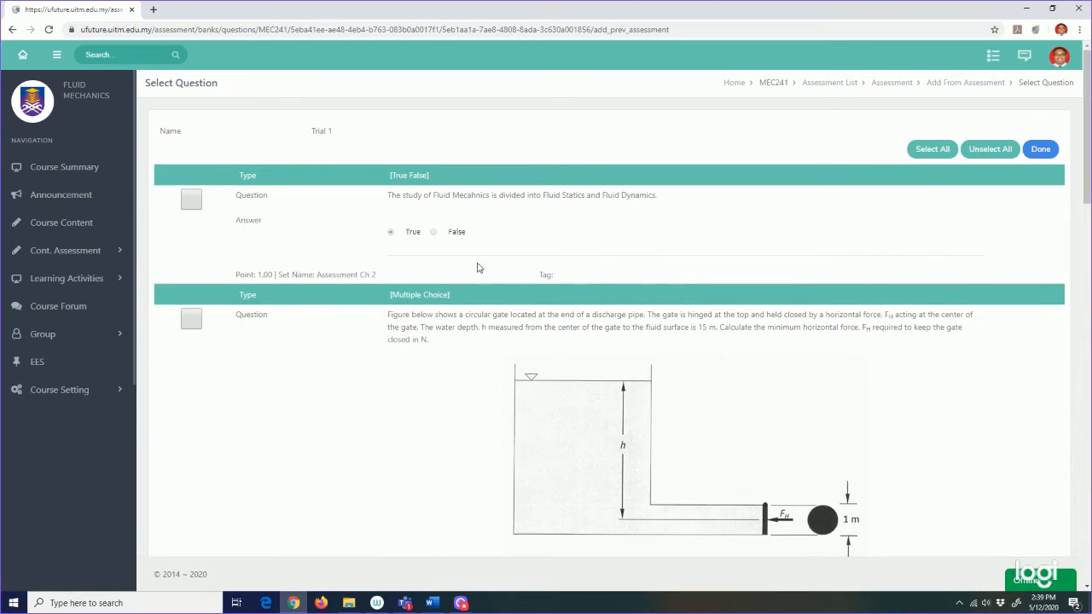
left_click(191, 202)
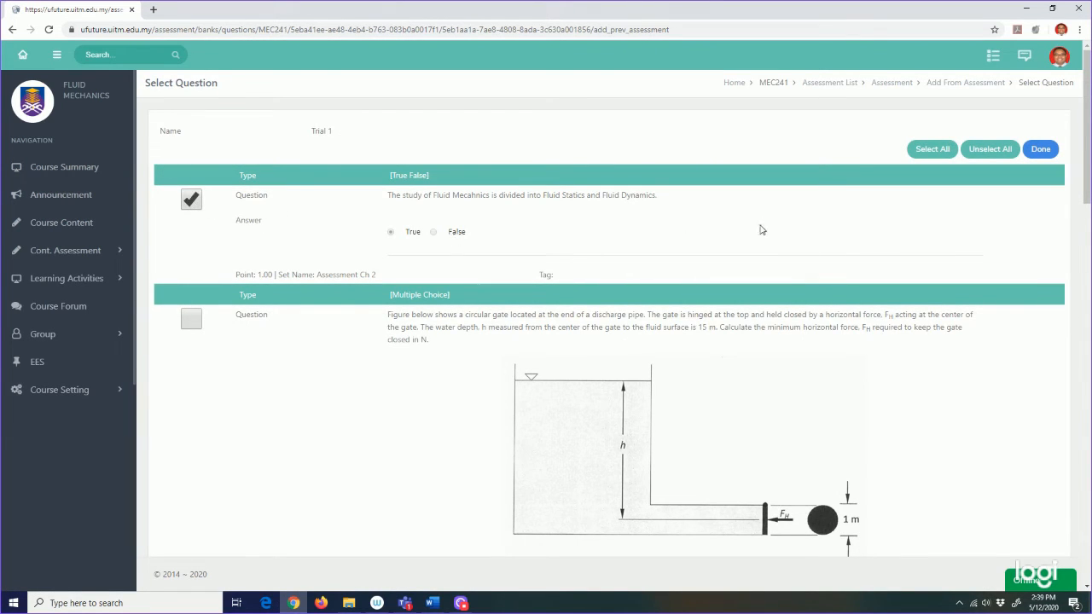
left_click(1041, 150)
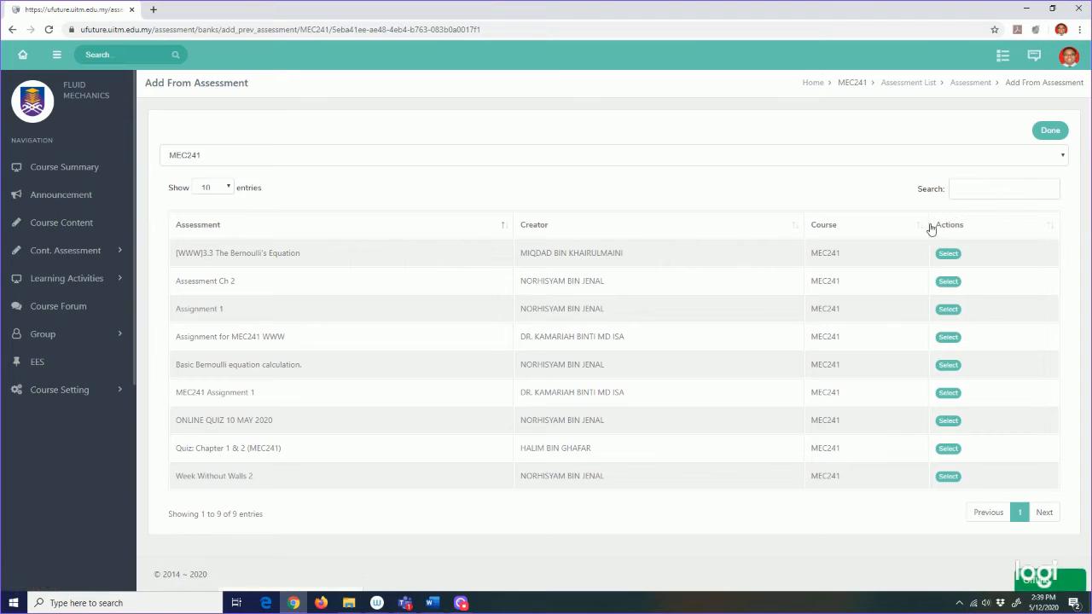
left_click(1046, 137)
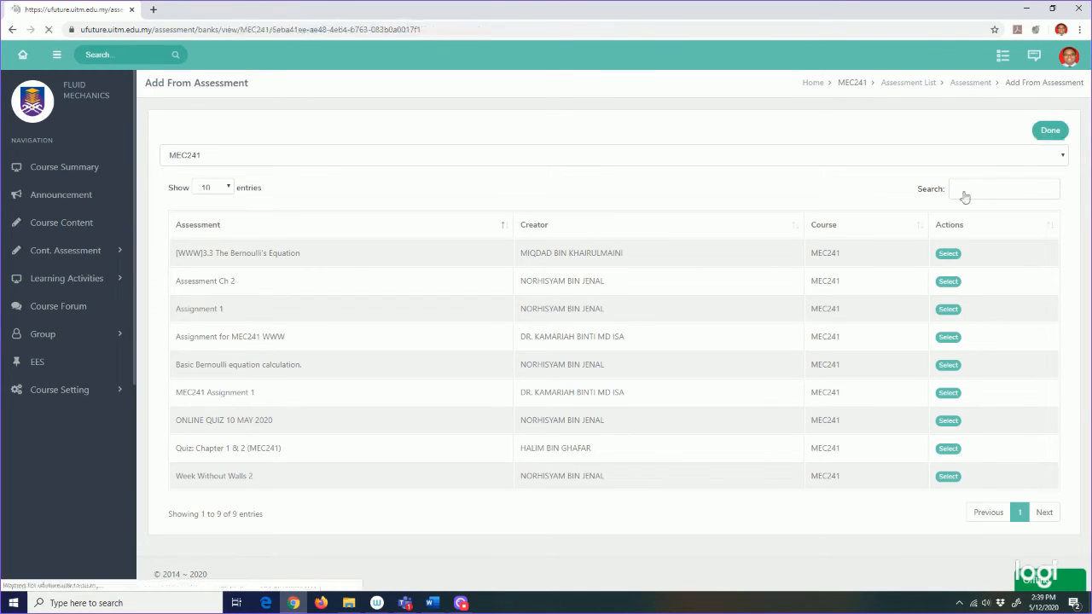
scroll(725, 305, "down", 15)
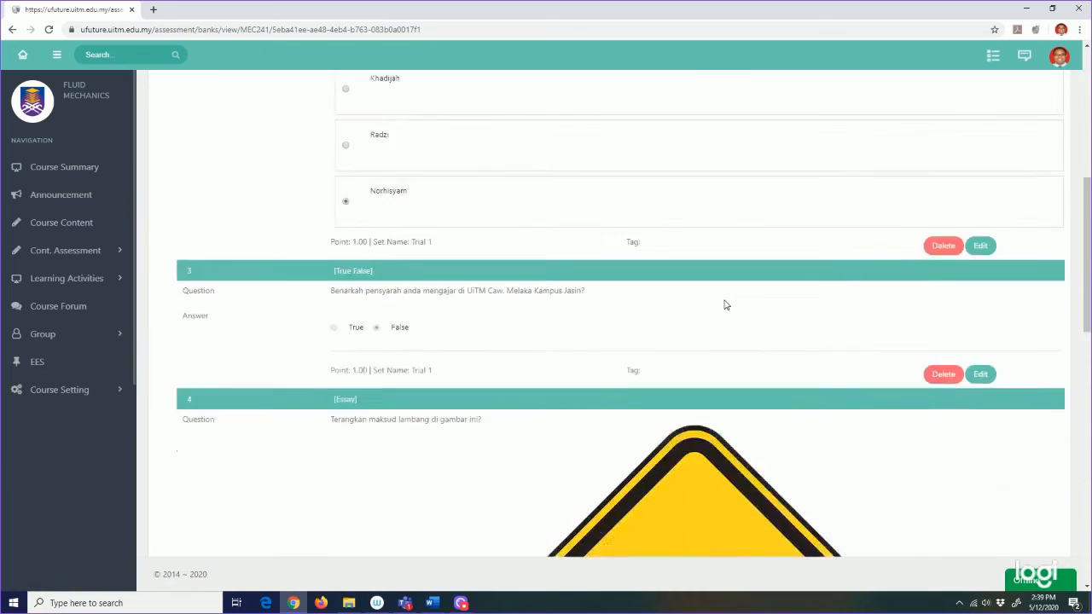
scroll(725, 304, "down", 3)
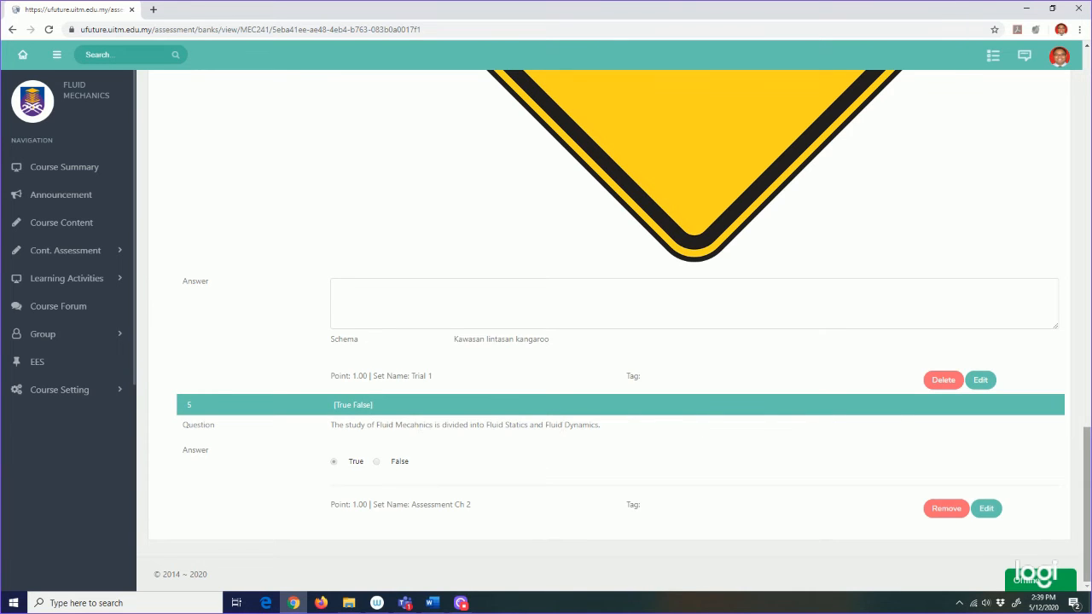
scroll(811, 430, "up", 6)
scroll(811, 430, "up", 5)
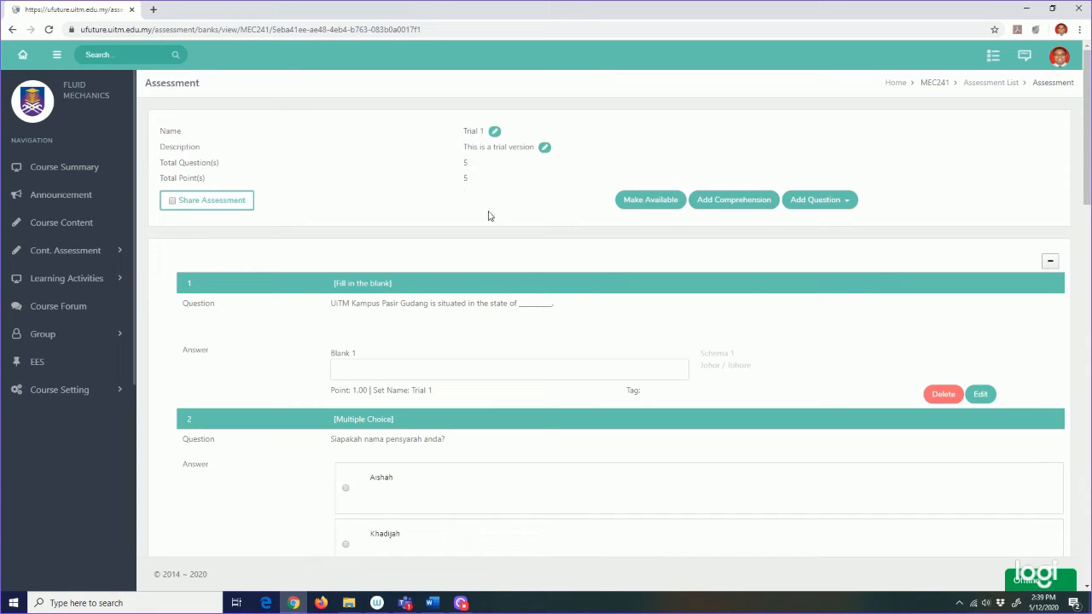
left_click(847, 203)
left_click(845, 243)
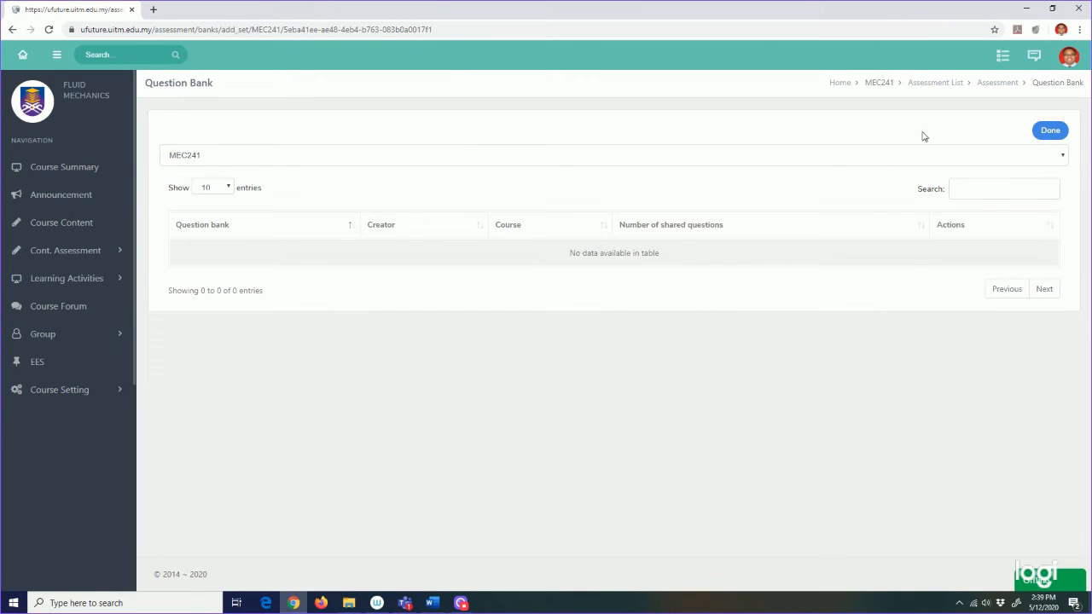
left_click(1044, 132)
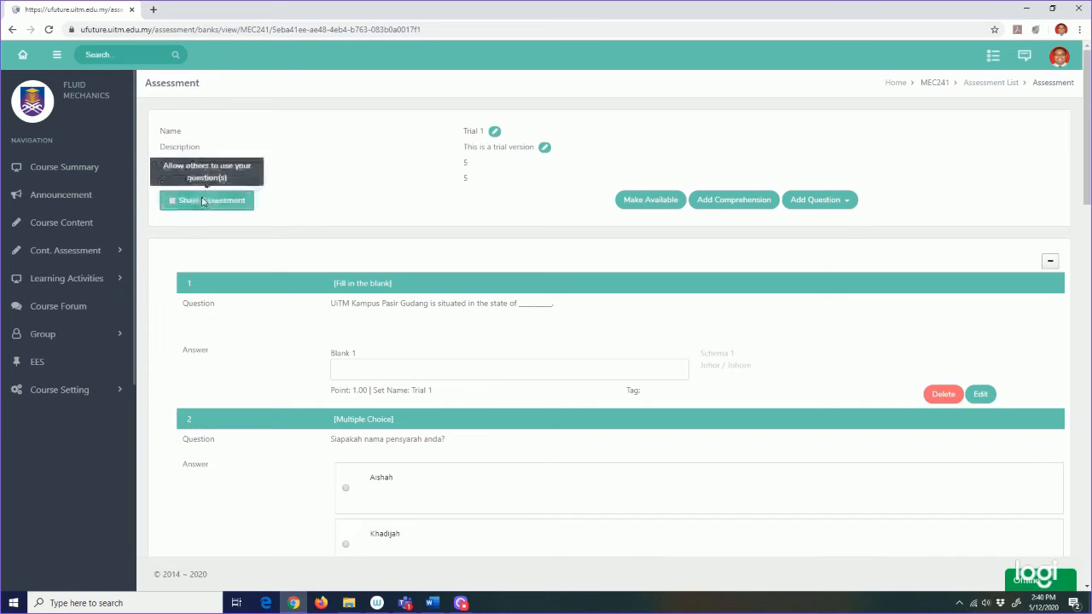
Step: Share Trial 1's questions, dismiss the confirmation, and bring up the Make Available form
left_click(174, 201)
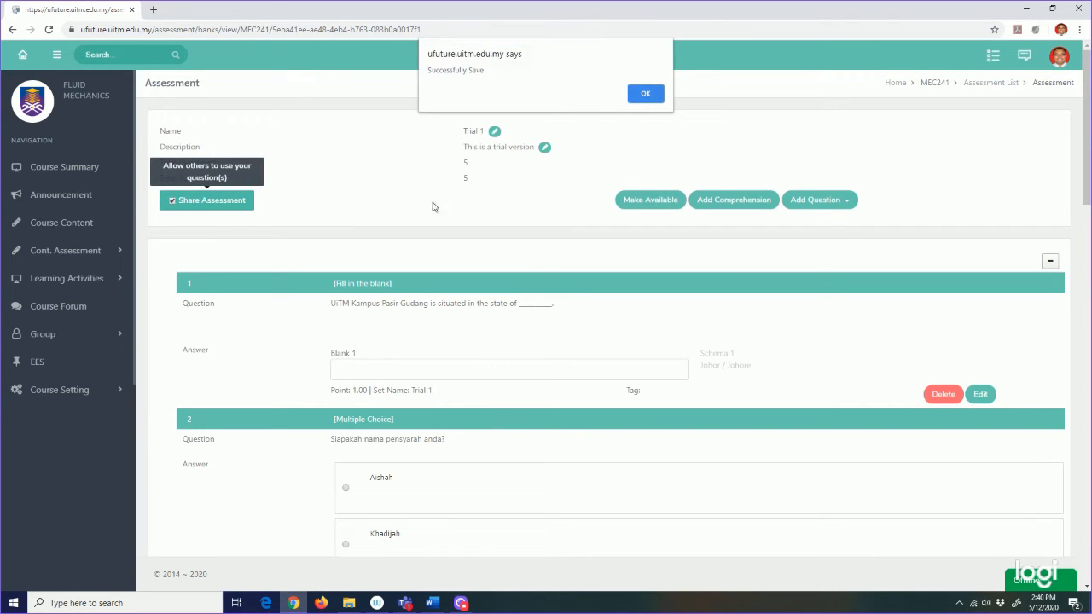
left_click(644, 94)
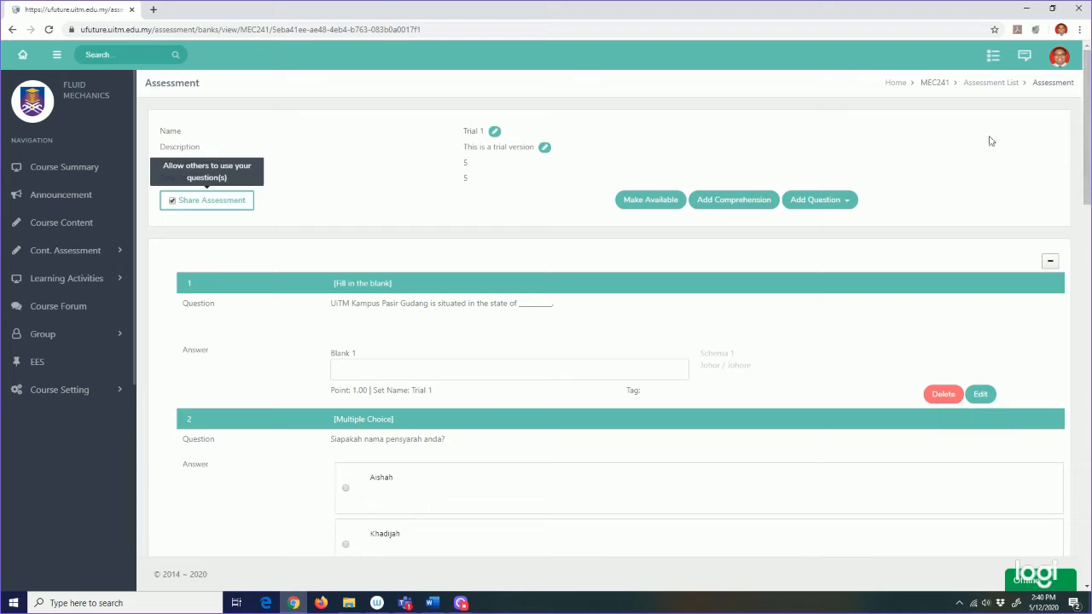
left_click(642, 199)
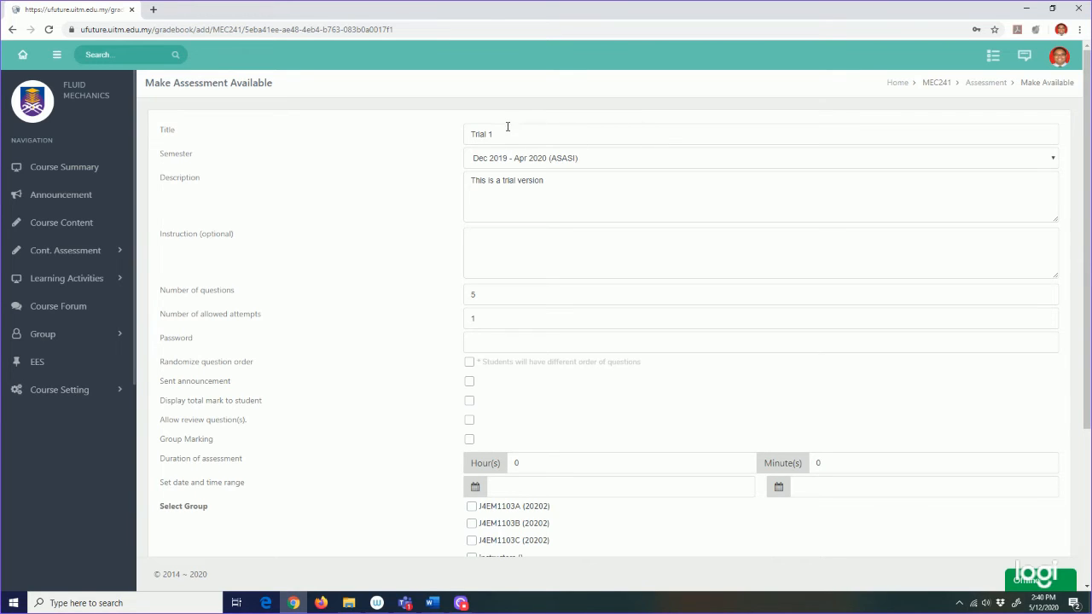
Step: Choose semester Mar 2020 - Sep 2020 (DIPLOMA) and enter the instruction 'Please answer all questions'
left_click(597, 158)
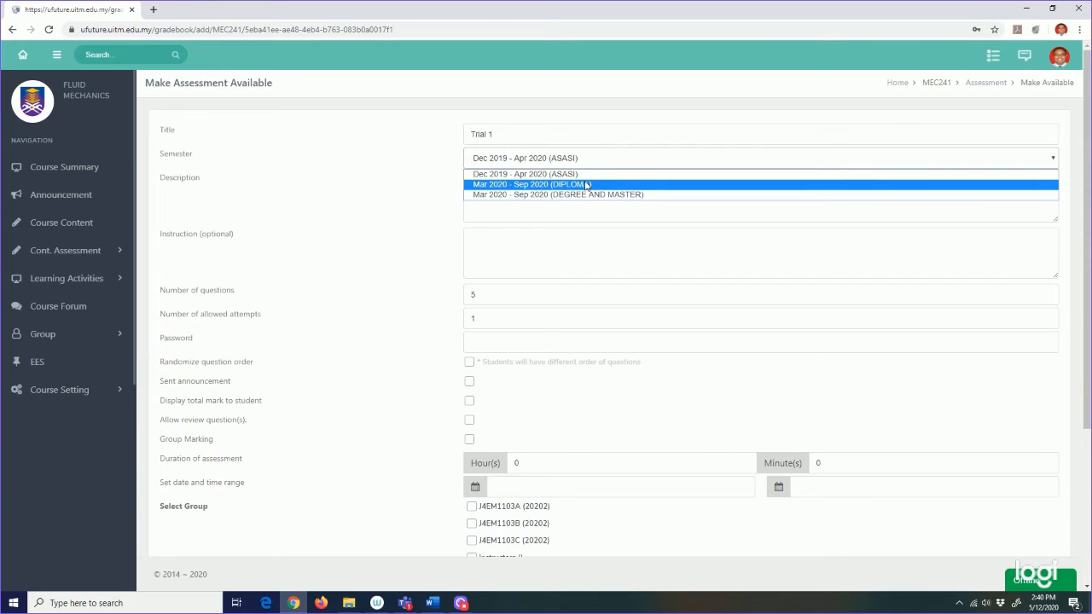
left_click(587, 185)
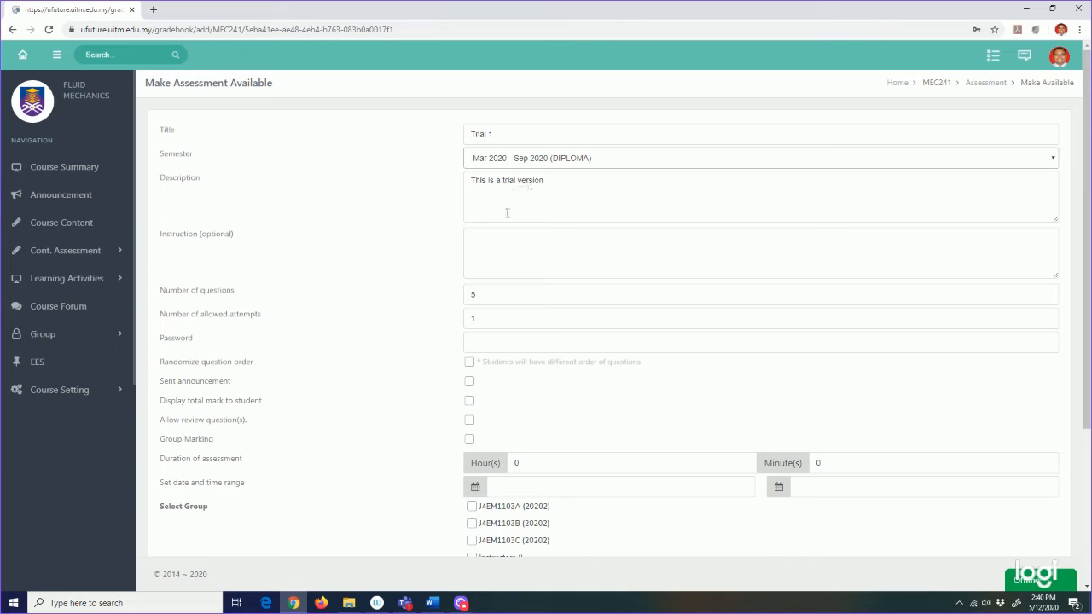
left_click(506, 244)
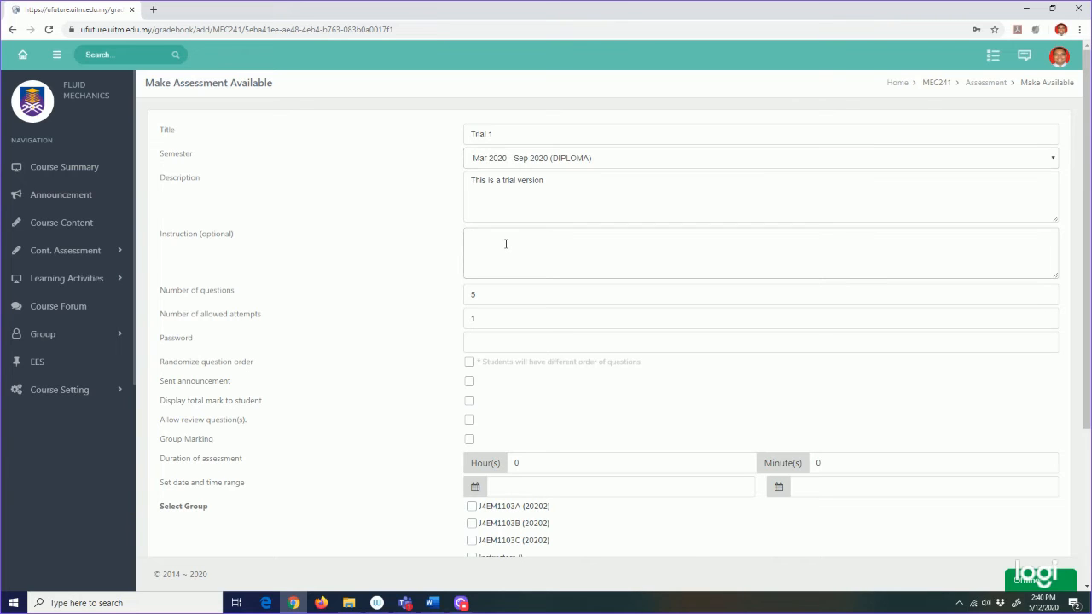
type("Please answer all questions")
scroll(506, 244, "down", 2)
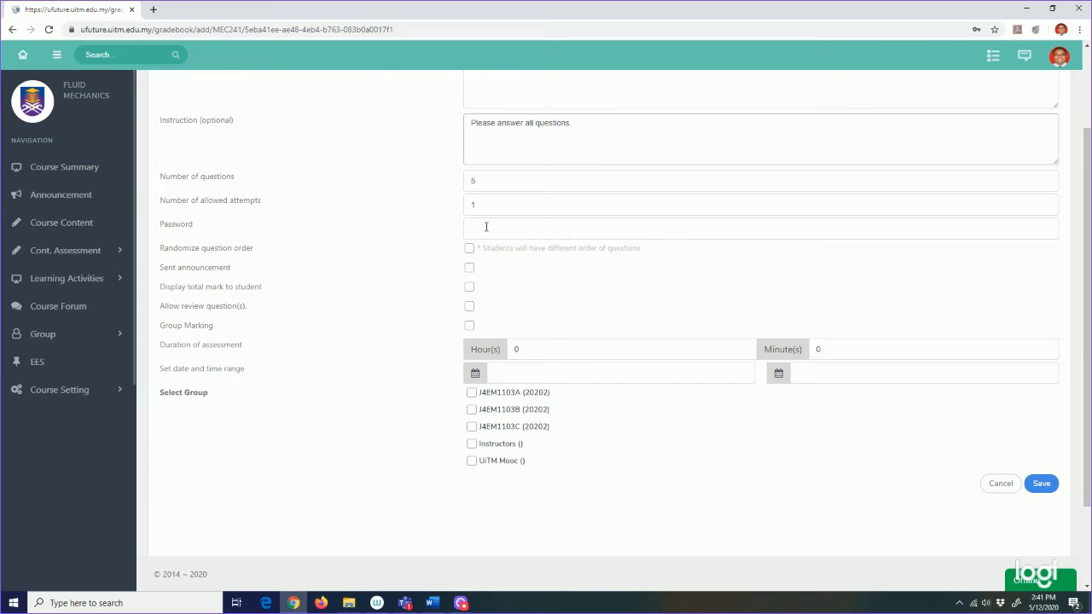
scroll(487, 226, "down", 1)
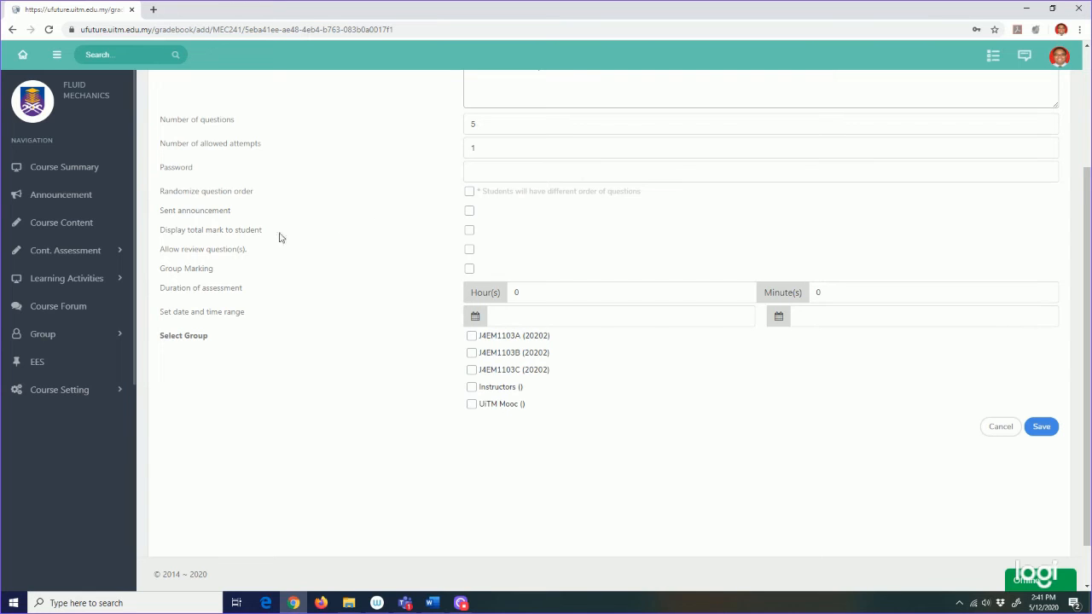
left_click(472, 234)
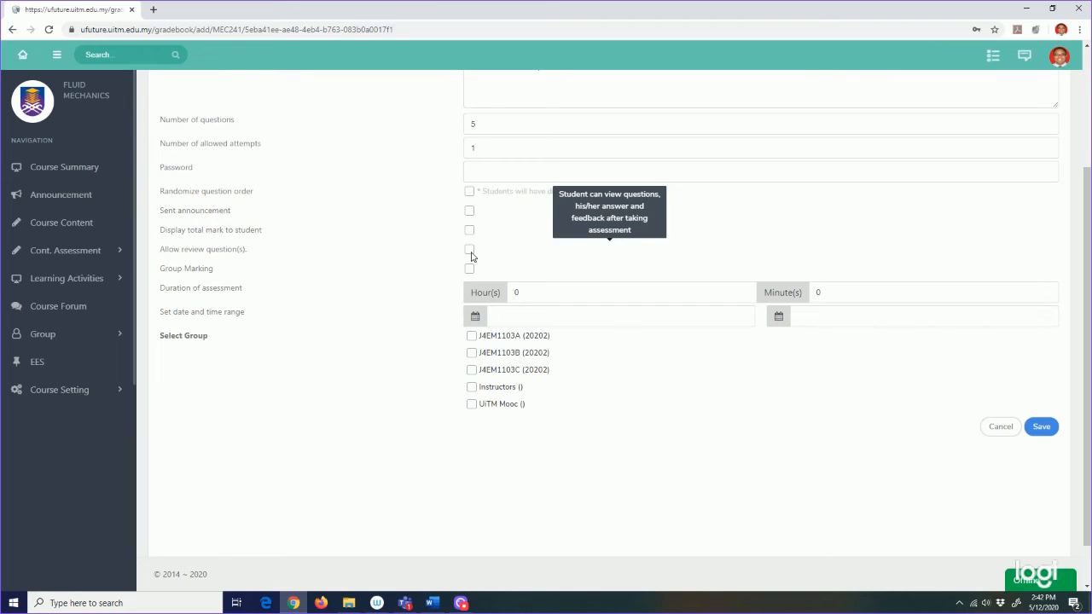
Step: Tick Group Marking so other lecturers can view and mark the gradebook
mouse_move(473, 272)
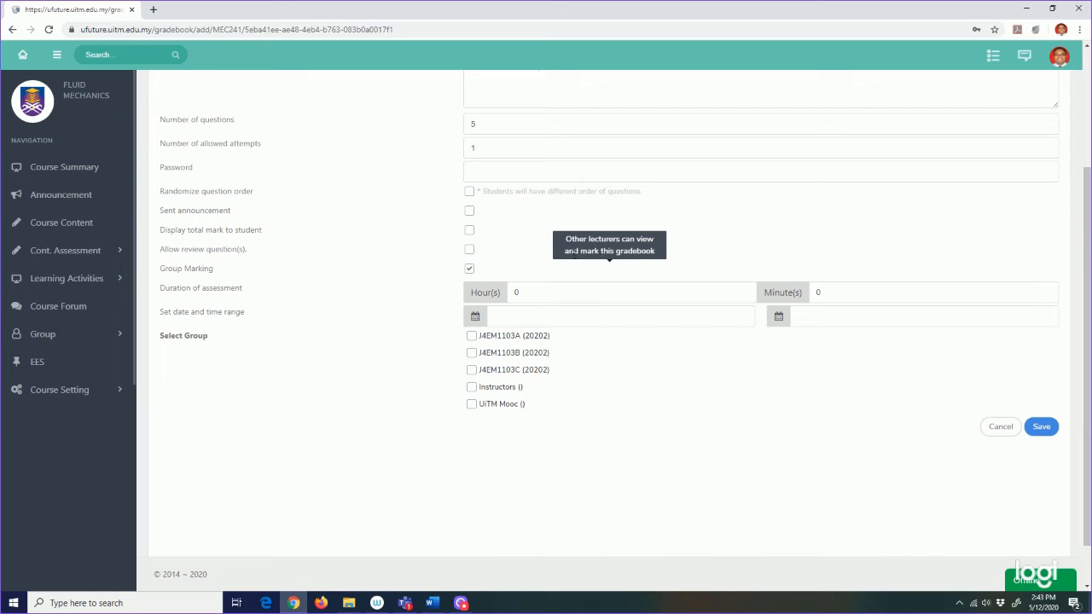
Step: Select groups J4EM1103A, J4EM1103B, J4EM1103C and Instructors, leaving Group Marking switched on
left_click(472, 337)
left_click(472, 353)
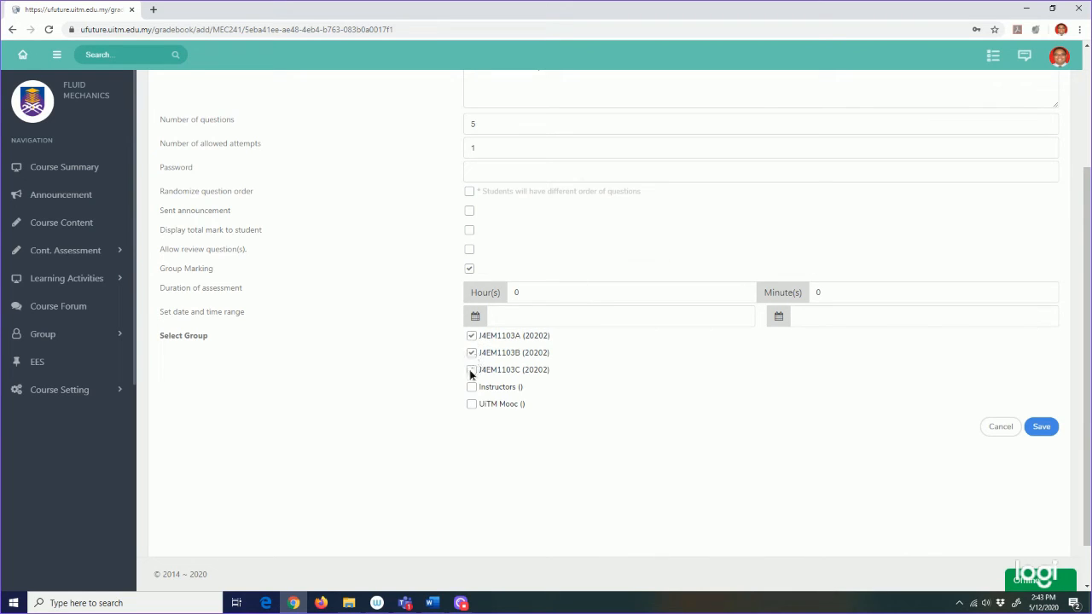
left_click(471, 370)
left_click(471, 388)
mouse_move(471, 272)
left_click(470, 269)
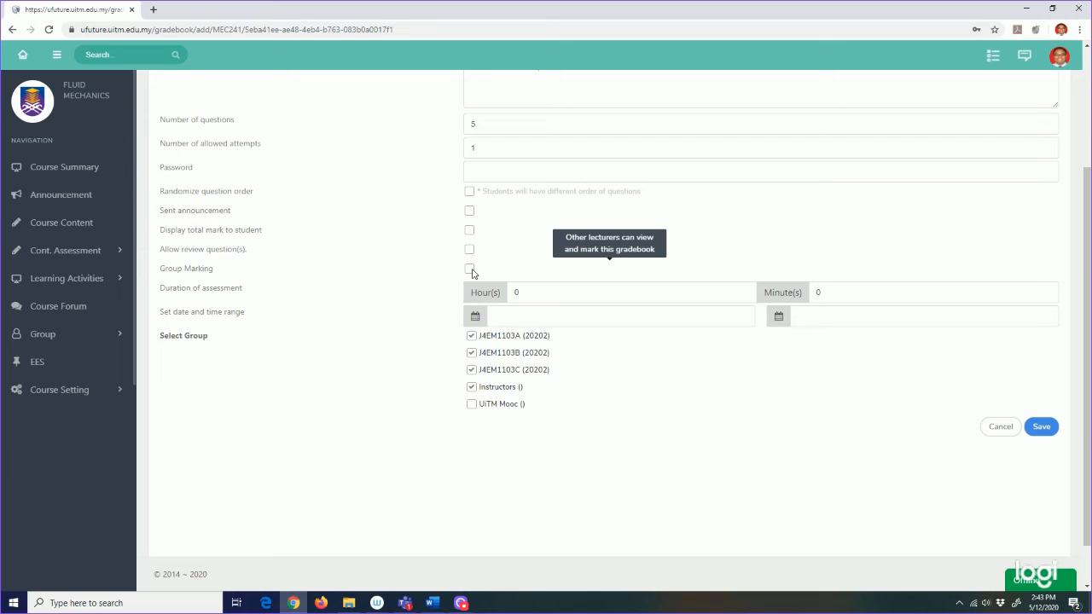
left_click(470, 268)
Step: Change the assessment duration to 1 hour and 30 minutes
left_click(534, 290)
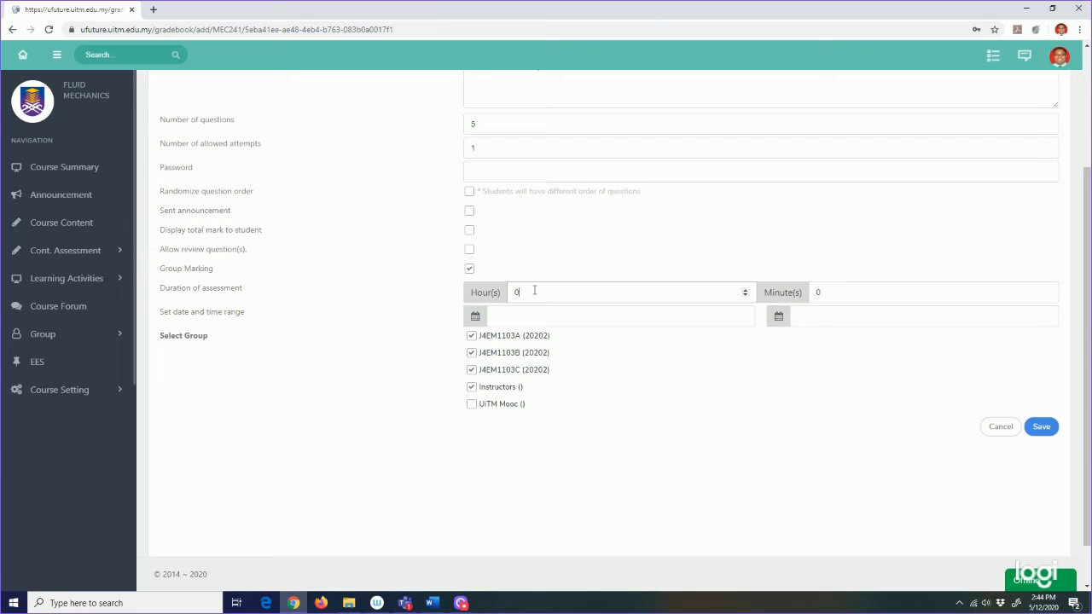
key("BackSpace")
type("1")
left_click(829, 290)
left_click_drag(830, 290, 799, 290)
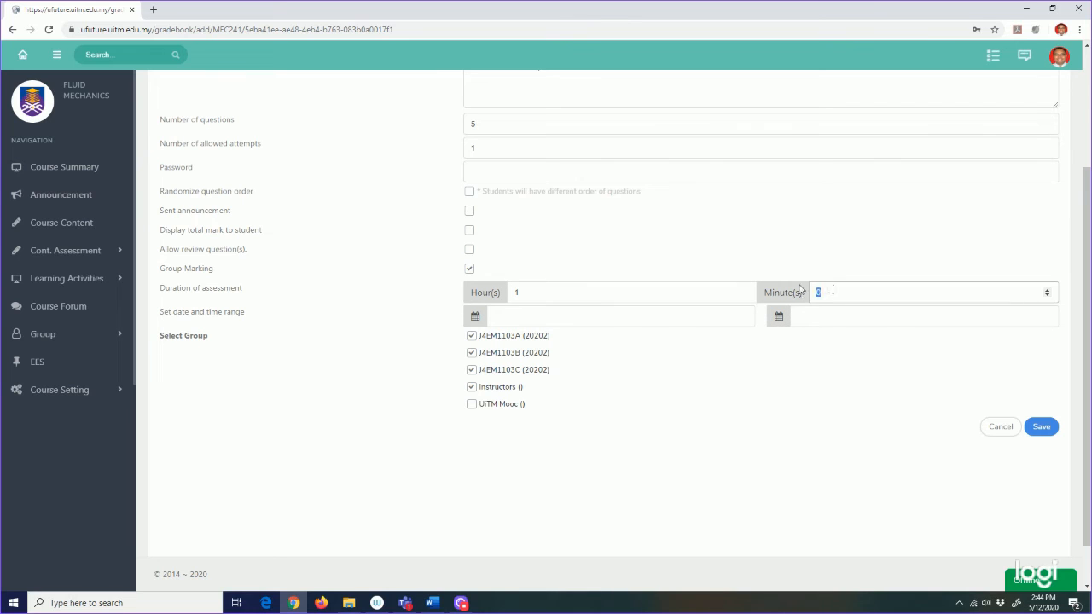
type("30")
left_click(693, 318)
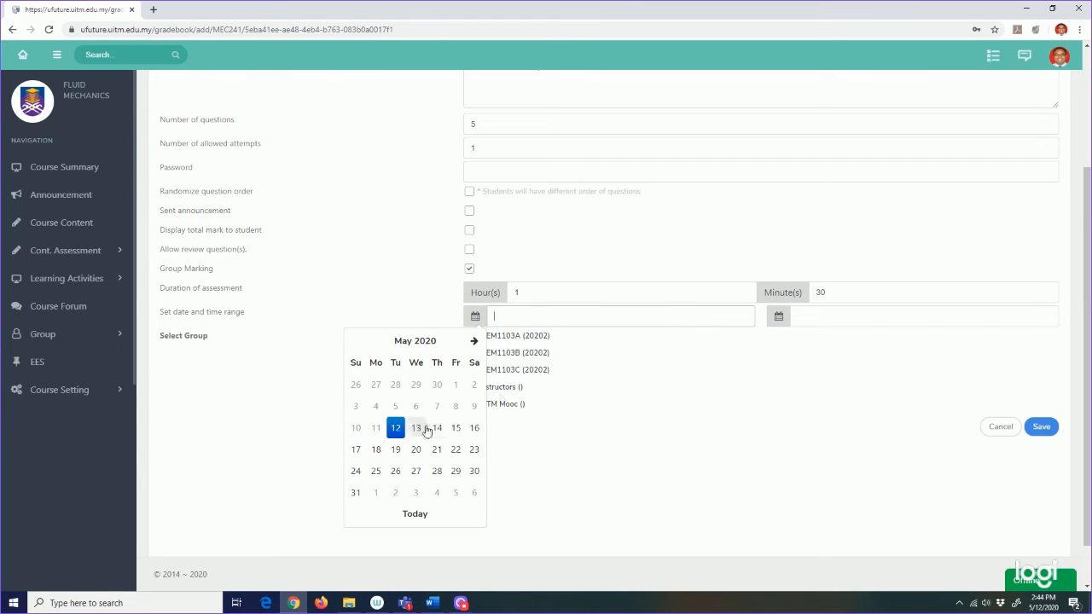
Step: Set the start to 12 May 2020 6:00 PM and the end to 12 May 2020 7:30 PM
left_click(396, 428)
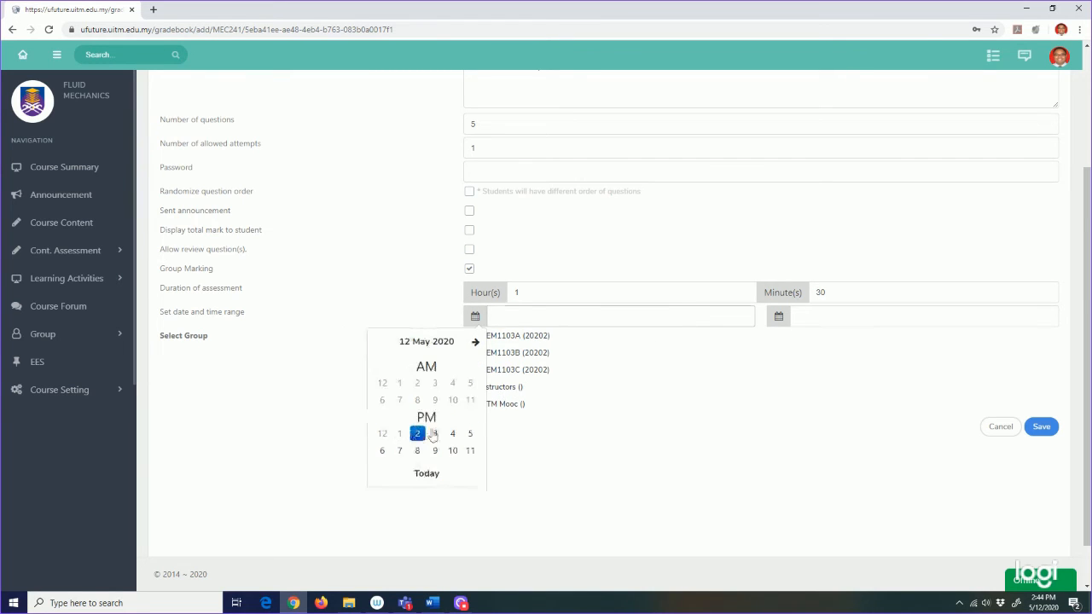
left_click(384, 450)
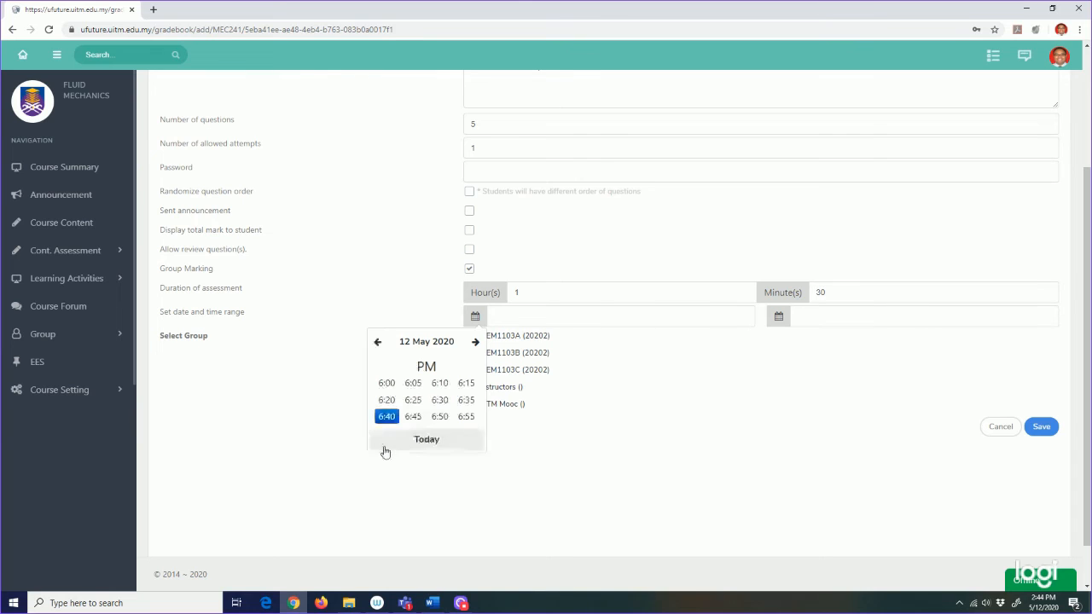
left_click(388, 385)
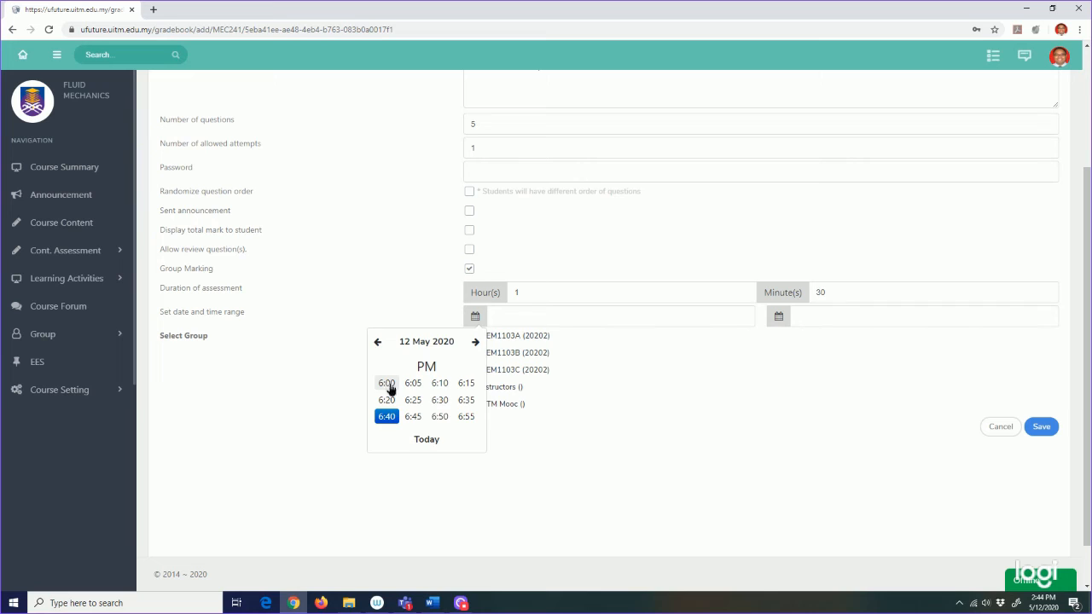
left_click(779, 316)
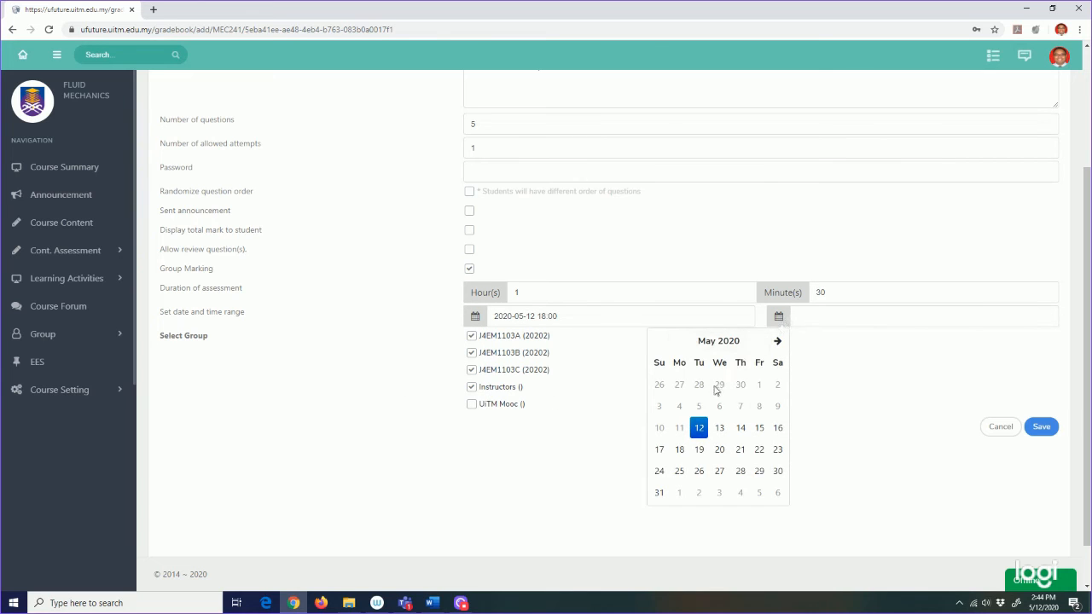
left_click(699, 428)
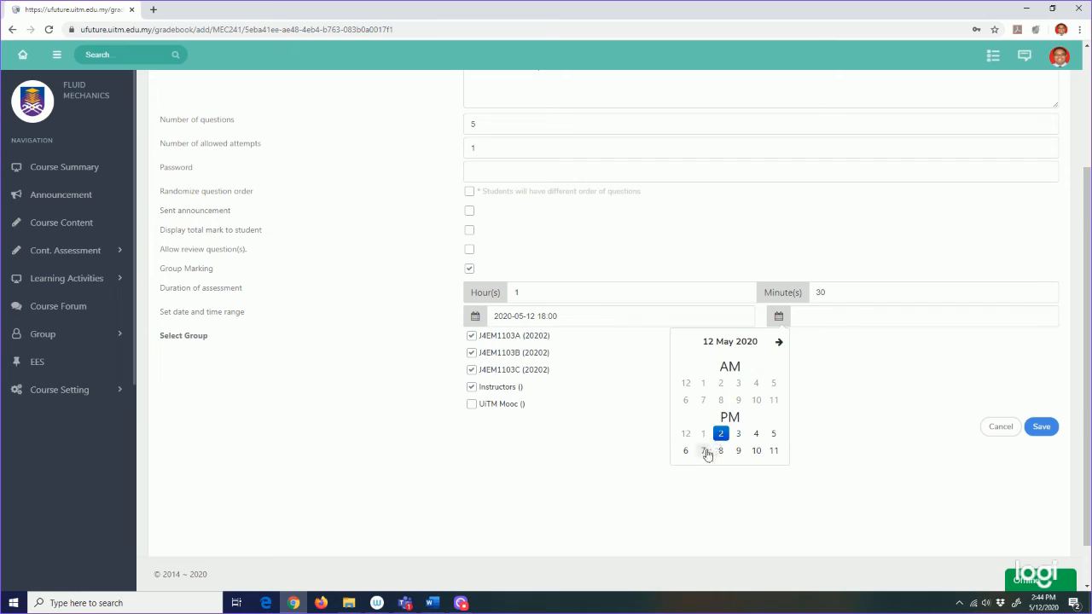
left_click(704, 451)
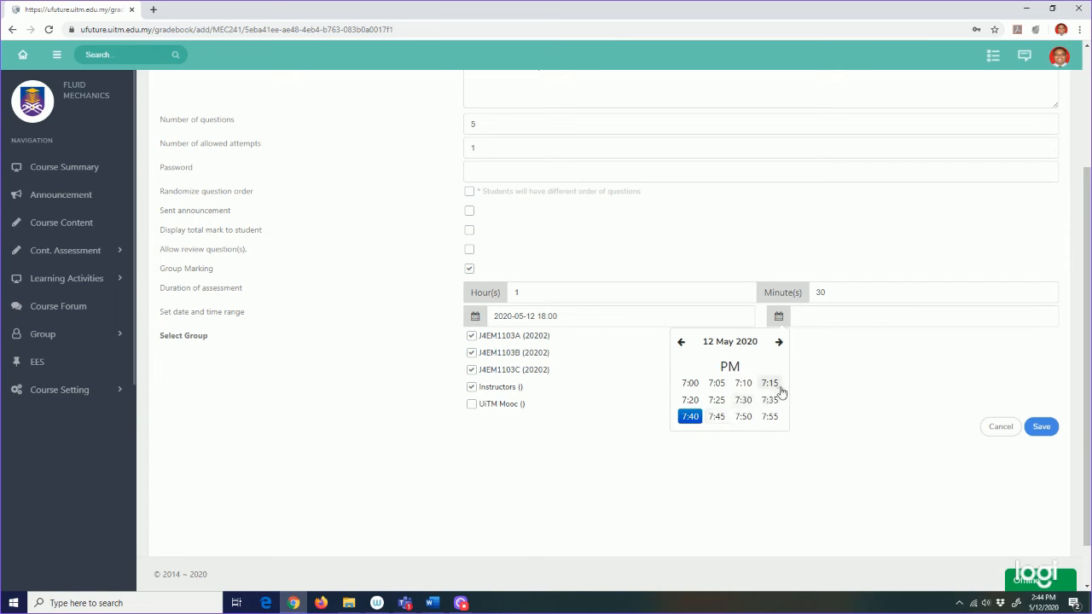
left_click(744, 400)
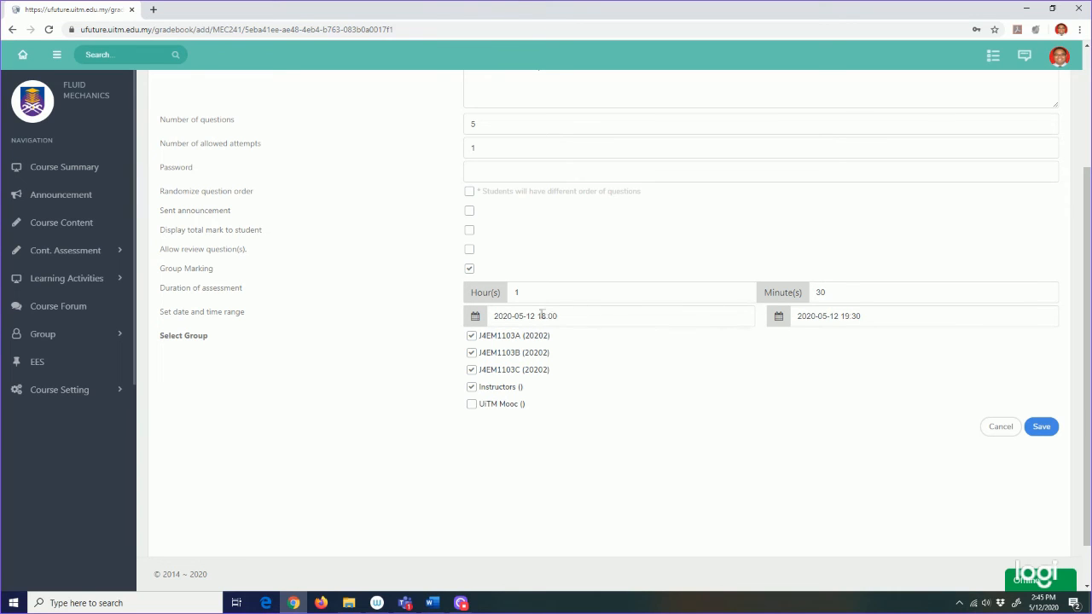
Step: Change the end date to 15 May 2020 at 7:30 PM
left_click(1017, 324)
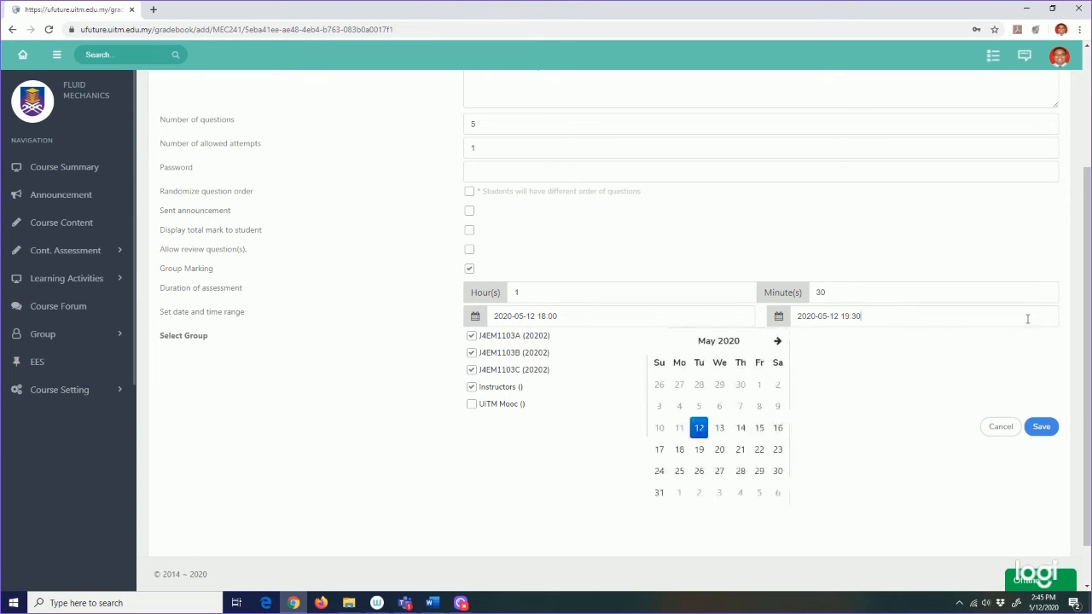
left_click(760, 427)
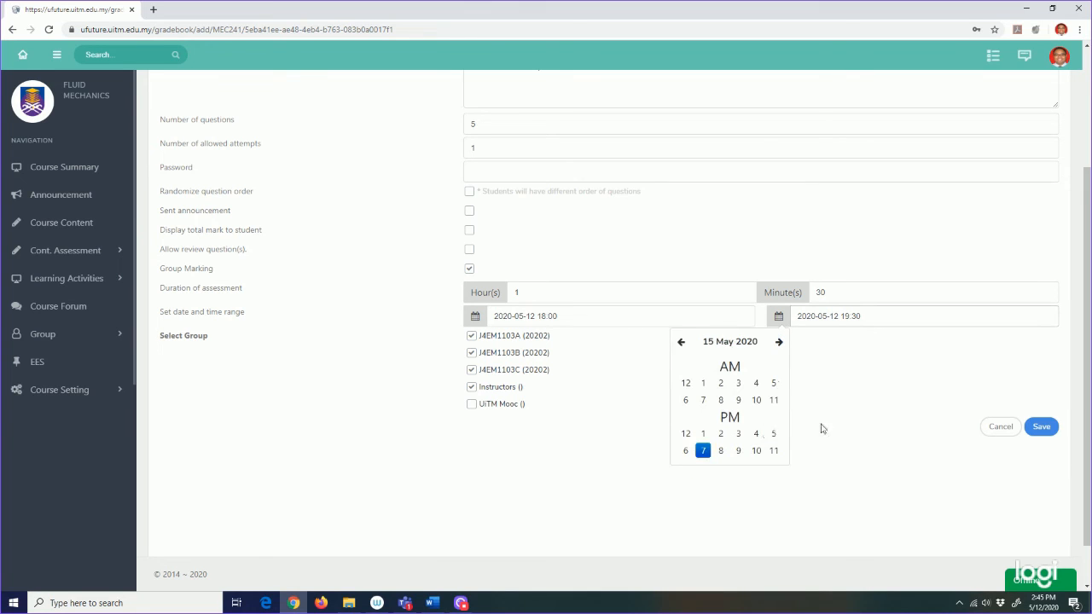
left_click(704, 452)
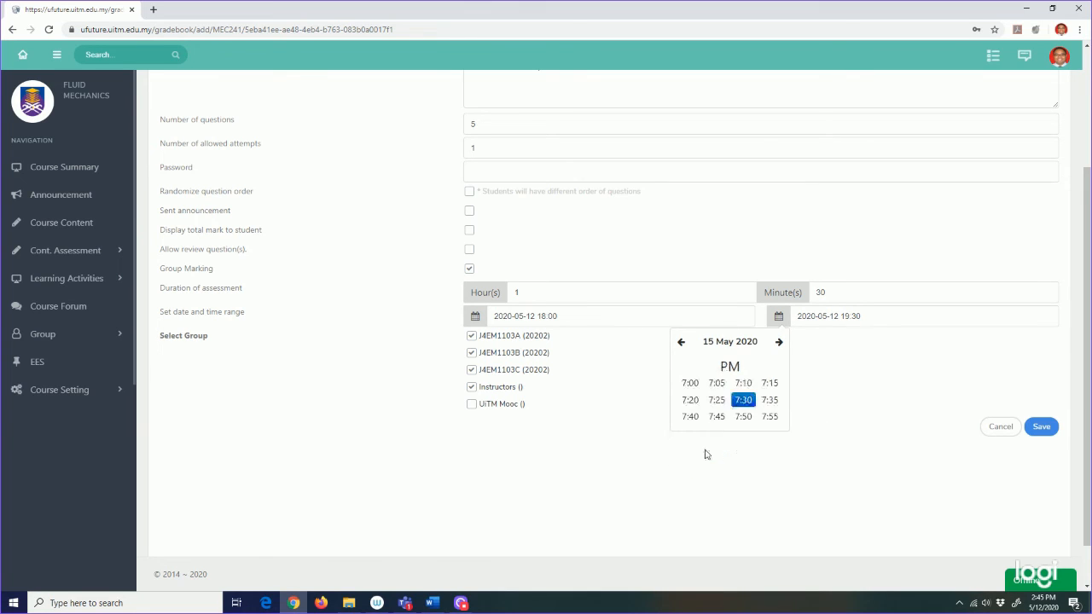
left_click(744, 401)
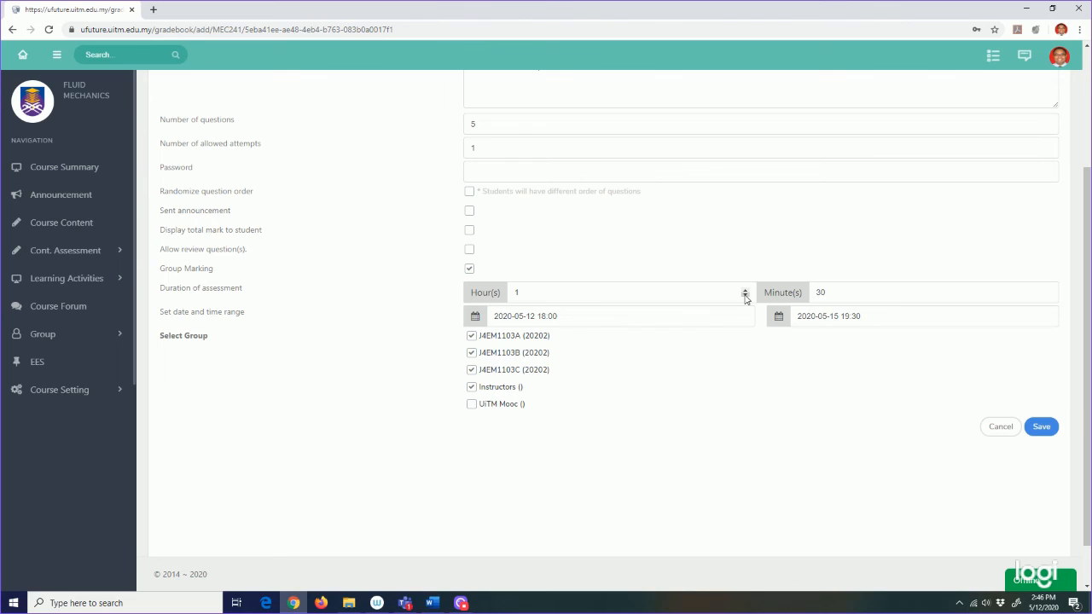
left_click(745, 296)
double_click(810, 292)
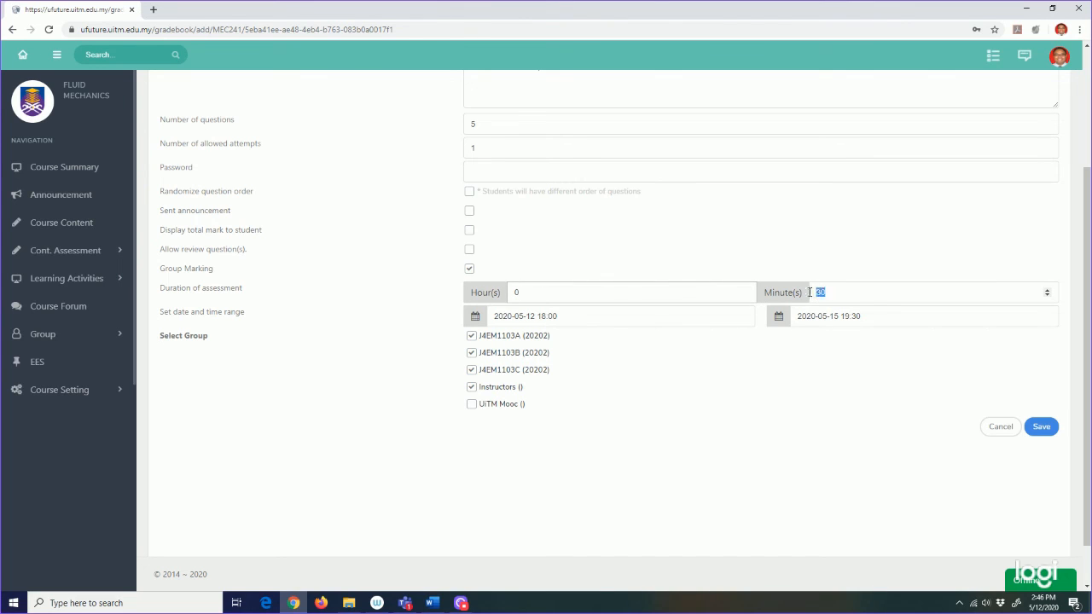
type("0")
left_click(857, 342)
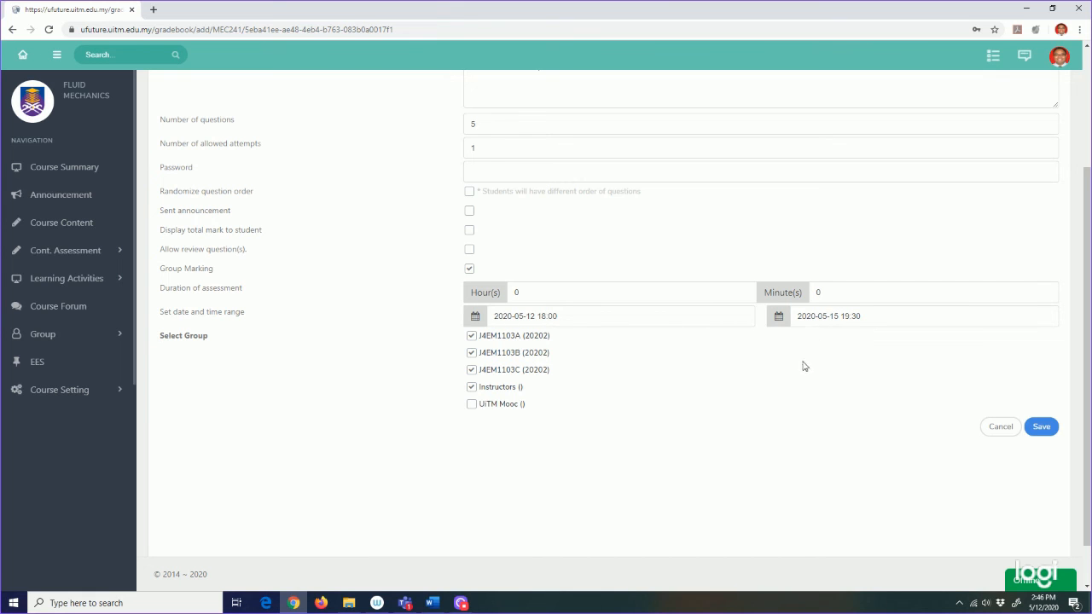
scroll(802, 366, "up", 2)
scroll(802, 366, "down", 3)
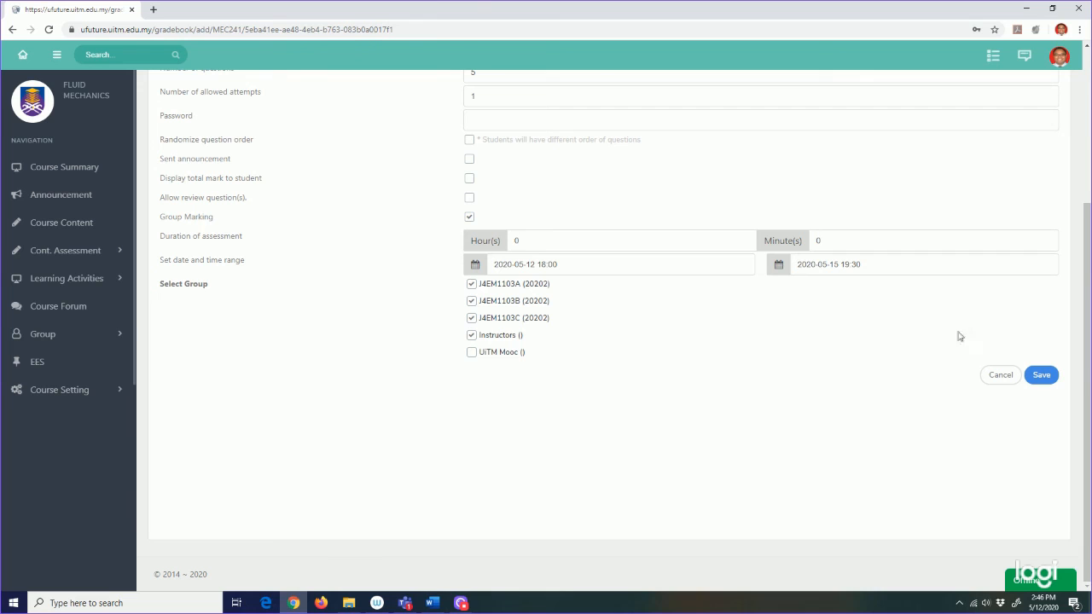
Step: Save the Trial 1 assessment settings
left_click(1043, 375)
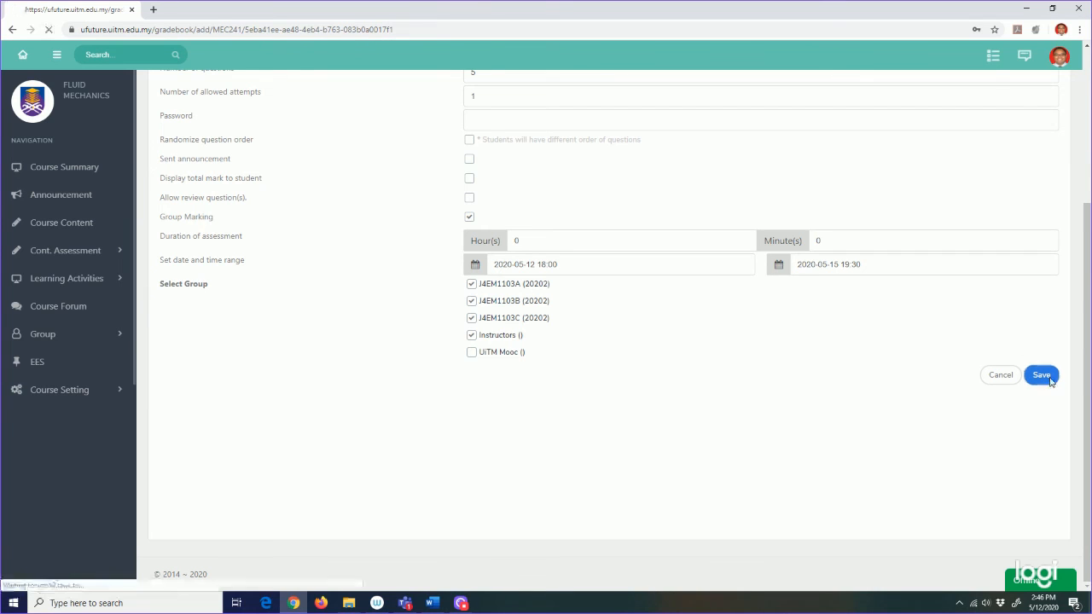